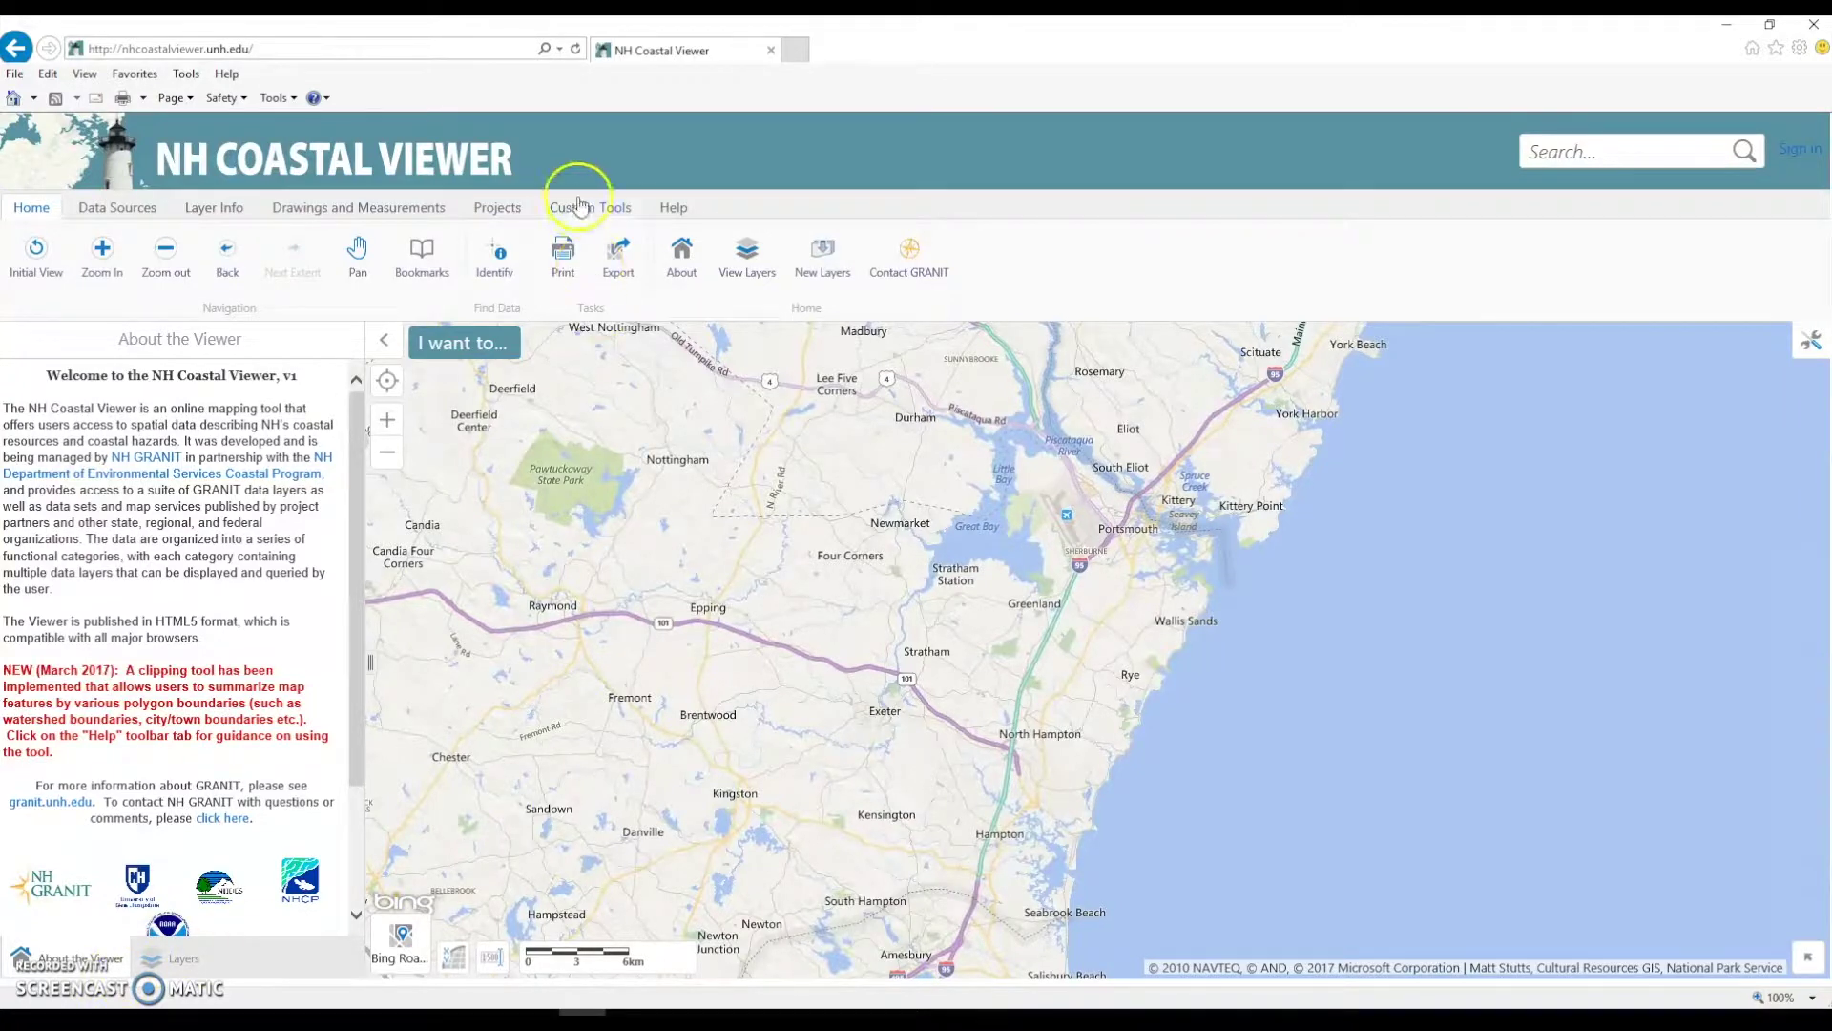
Step: Look over the viewer's help references, tutorials and contact link, and return to the home tools
click(681, 207)
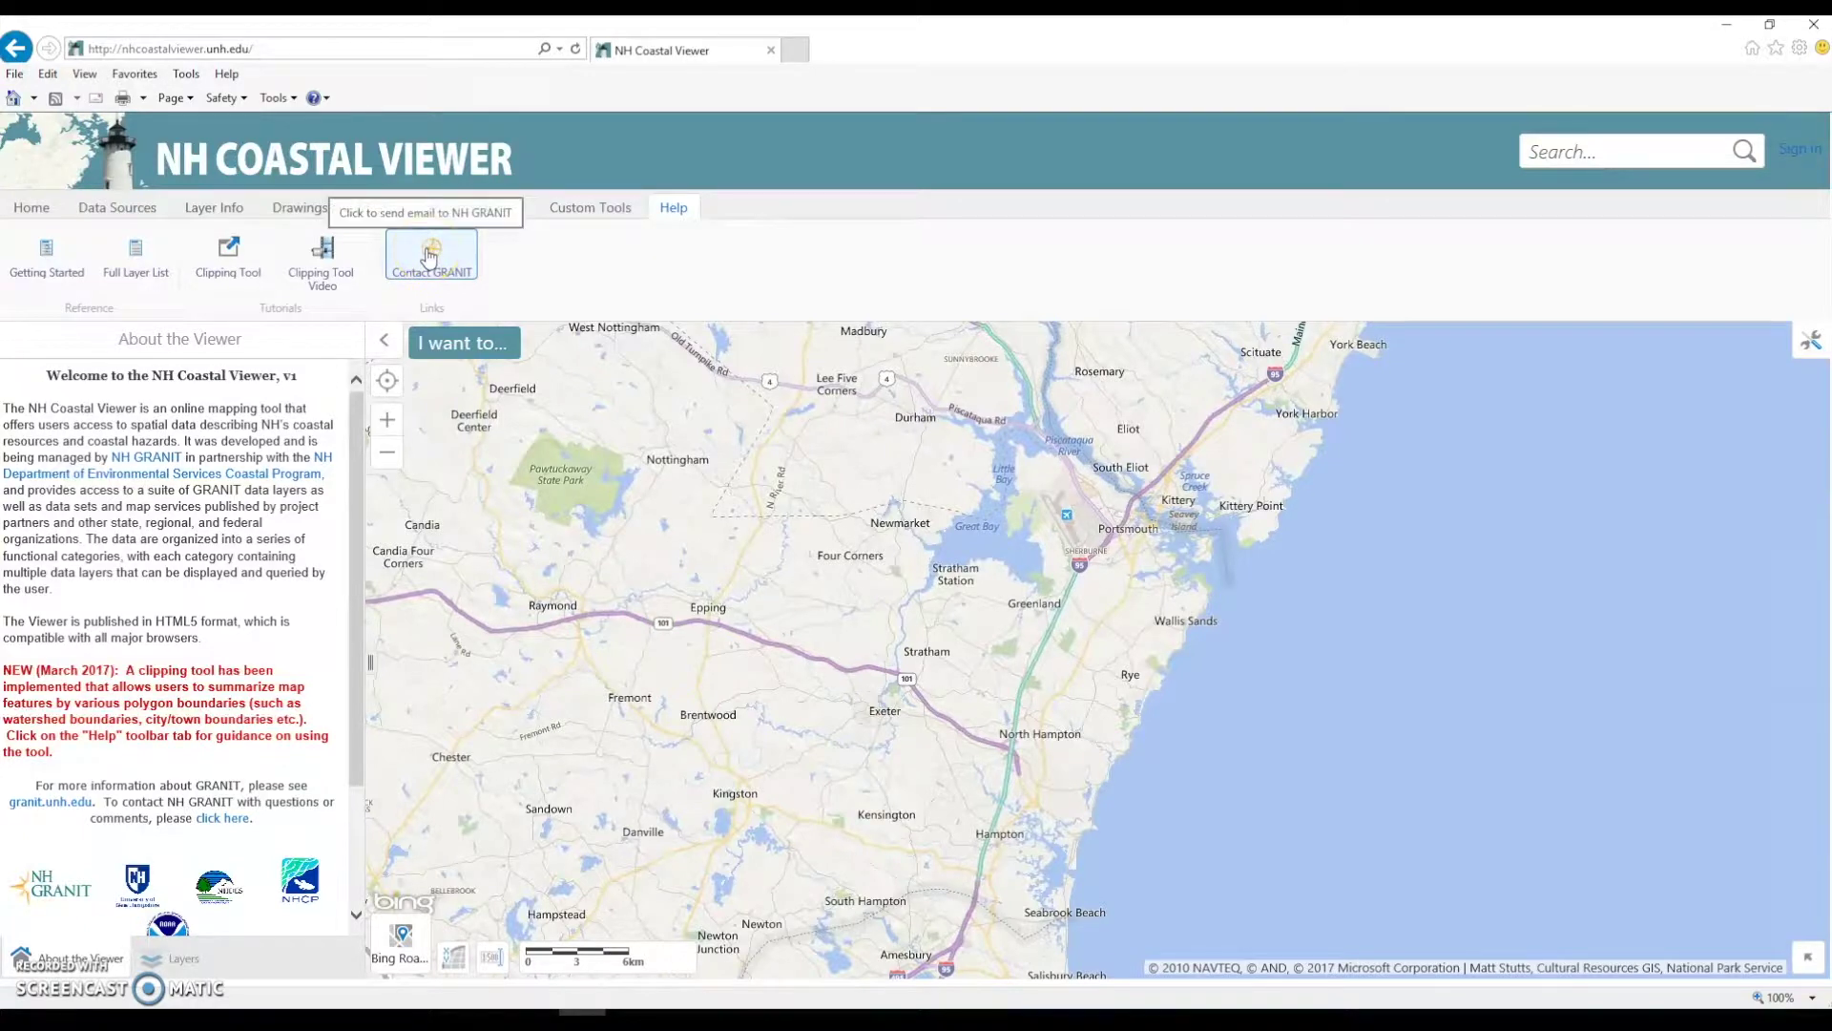
click(34, 206)
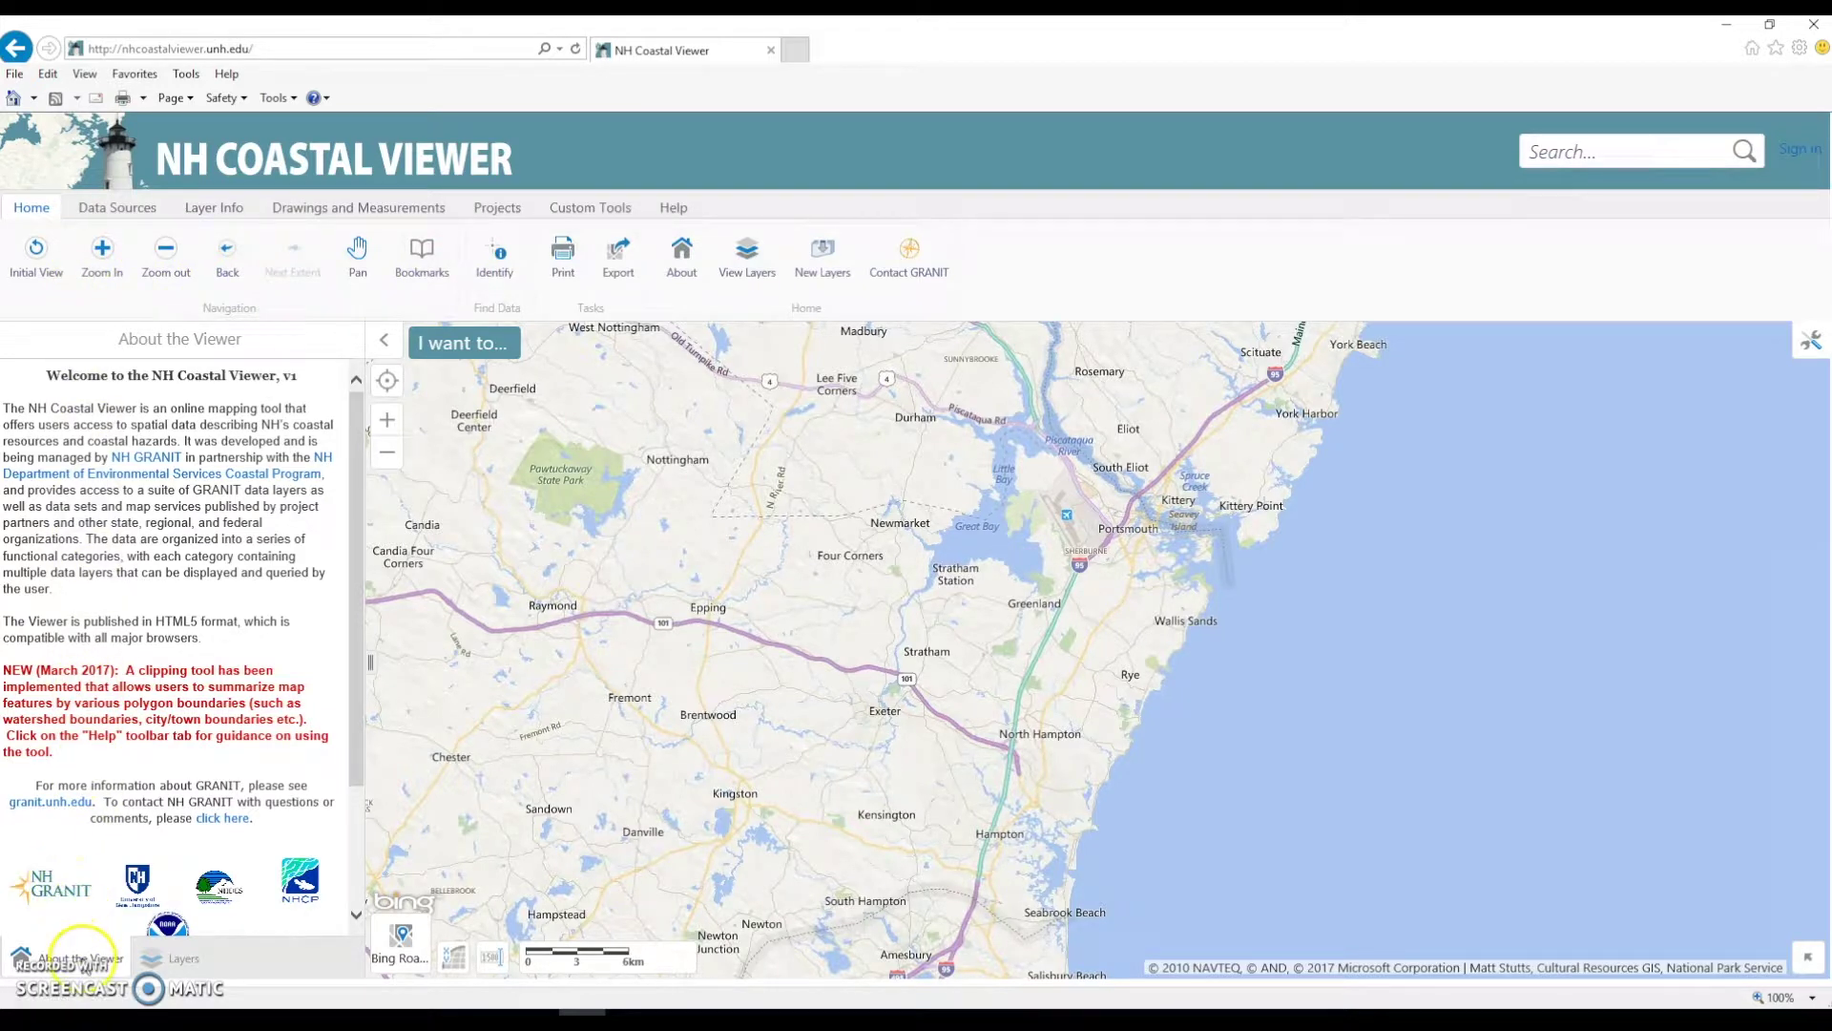
Step: Show the City/Town boundaries layer from the Administrative and Political Boundaries group on the map
click(179, 974)
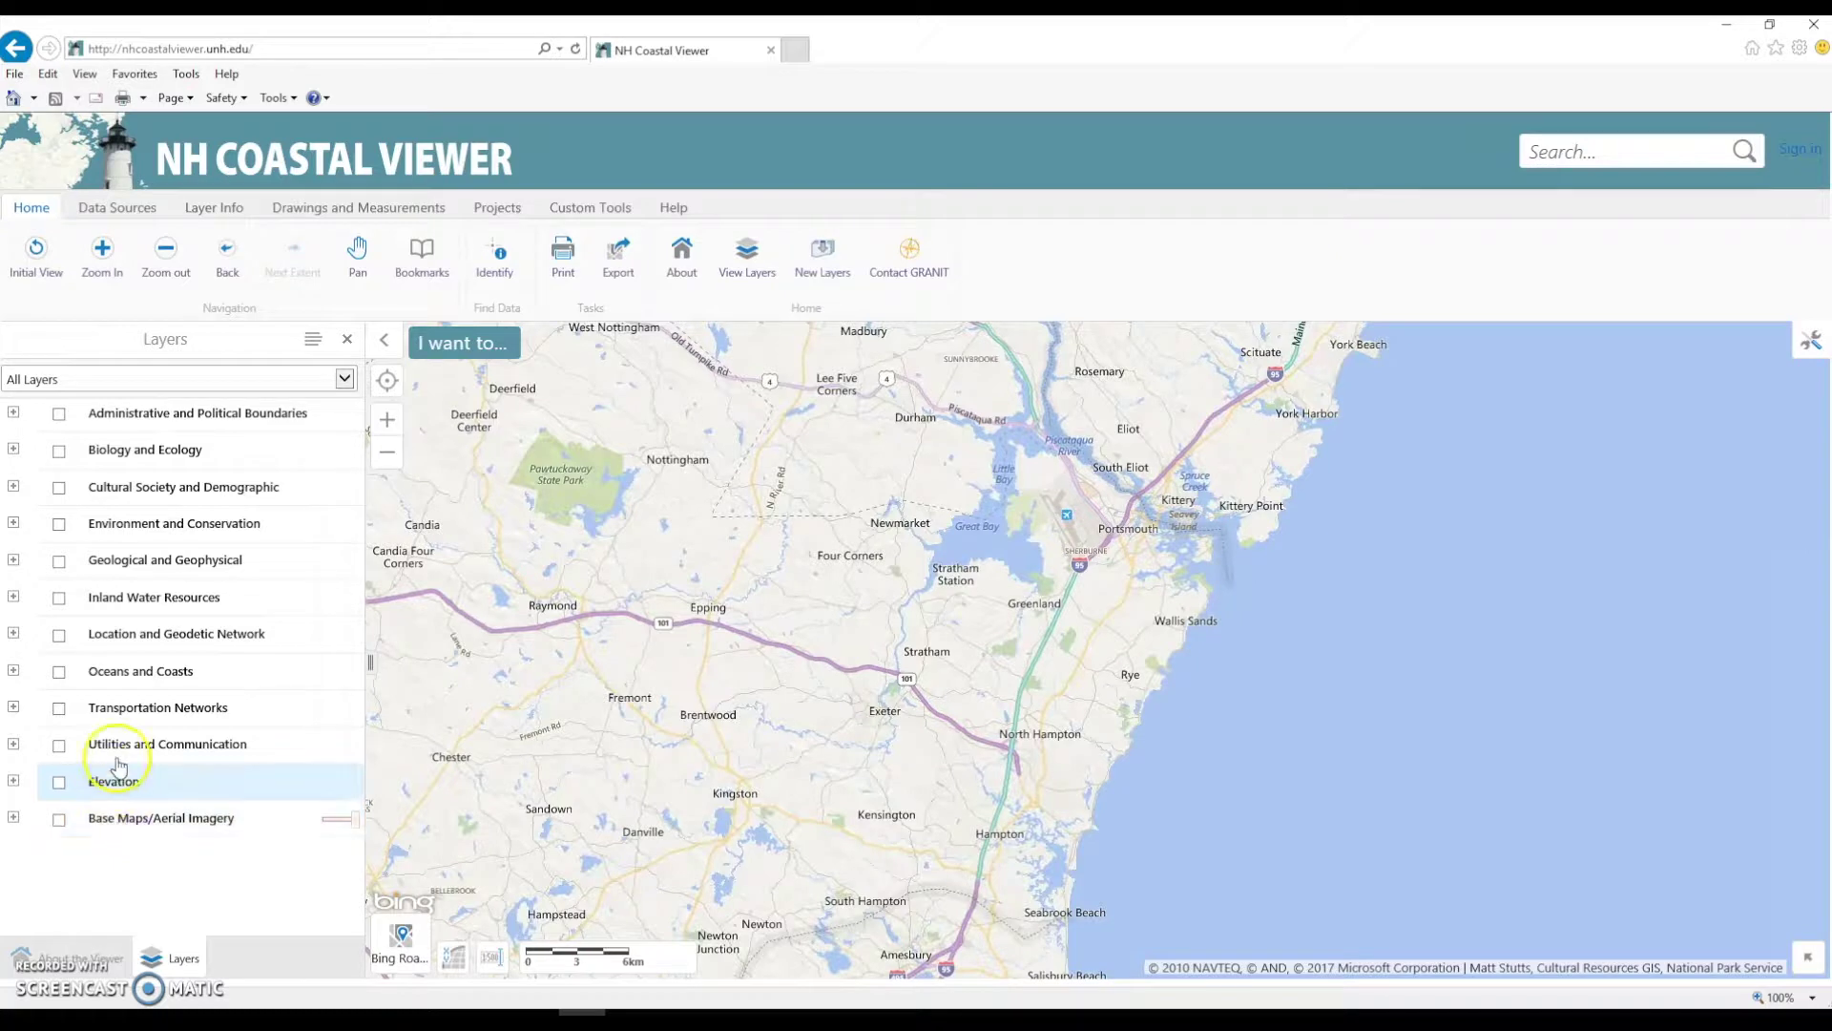
click(11, 416)
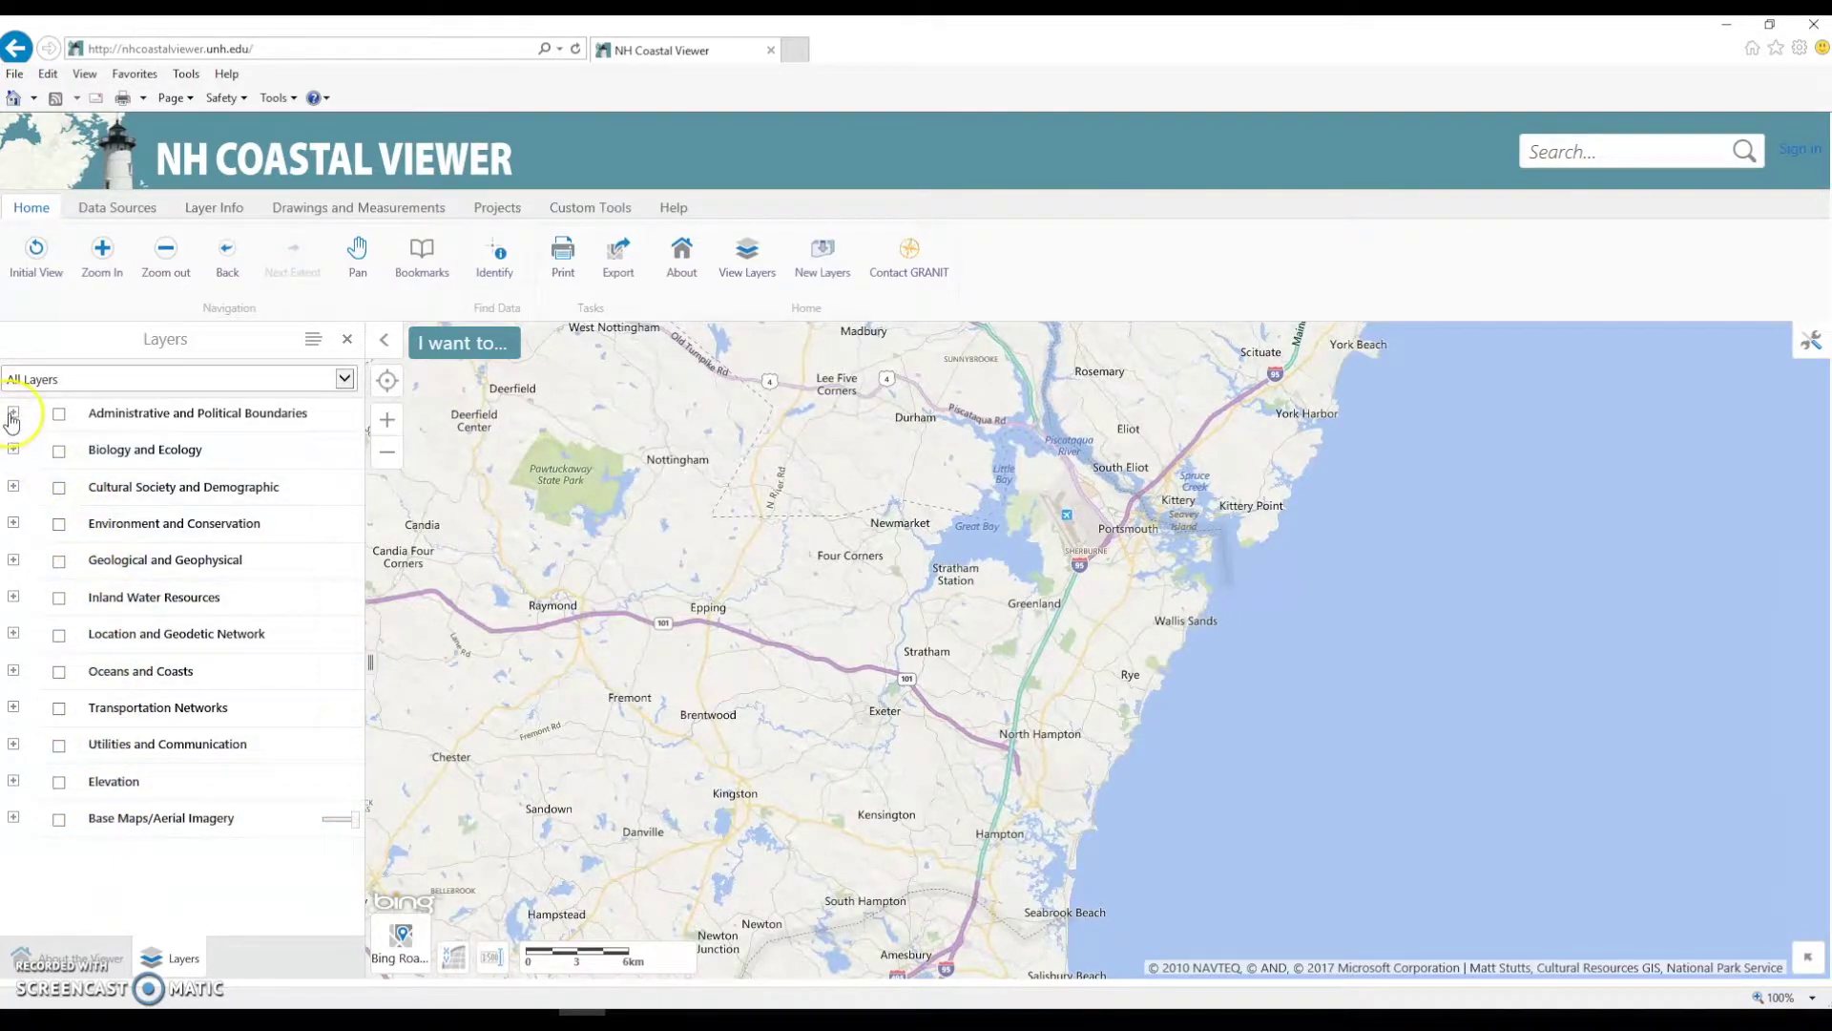
click(11, 416)
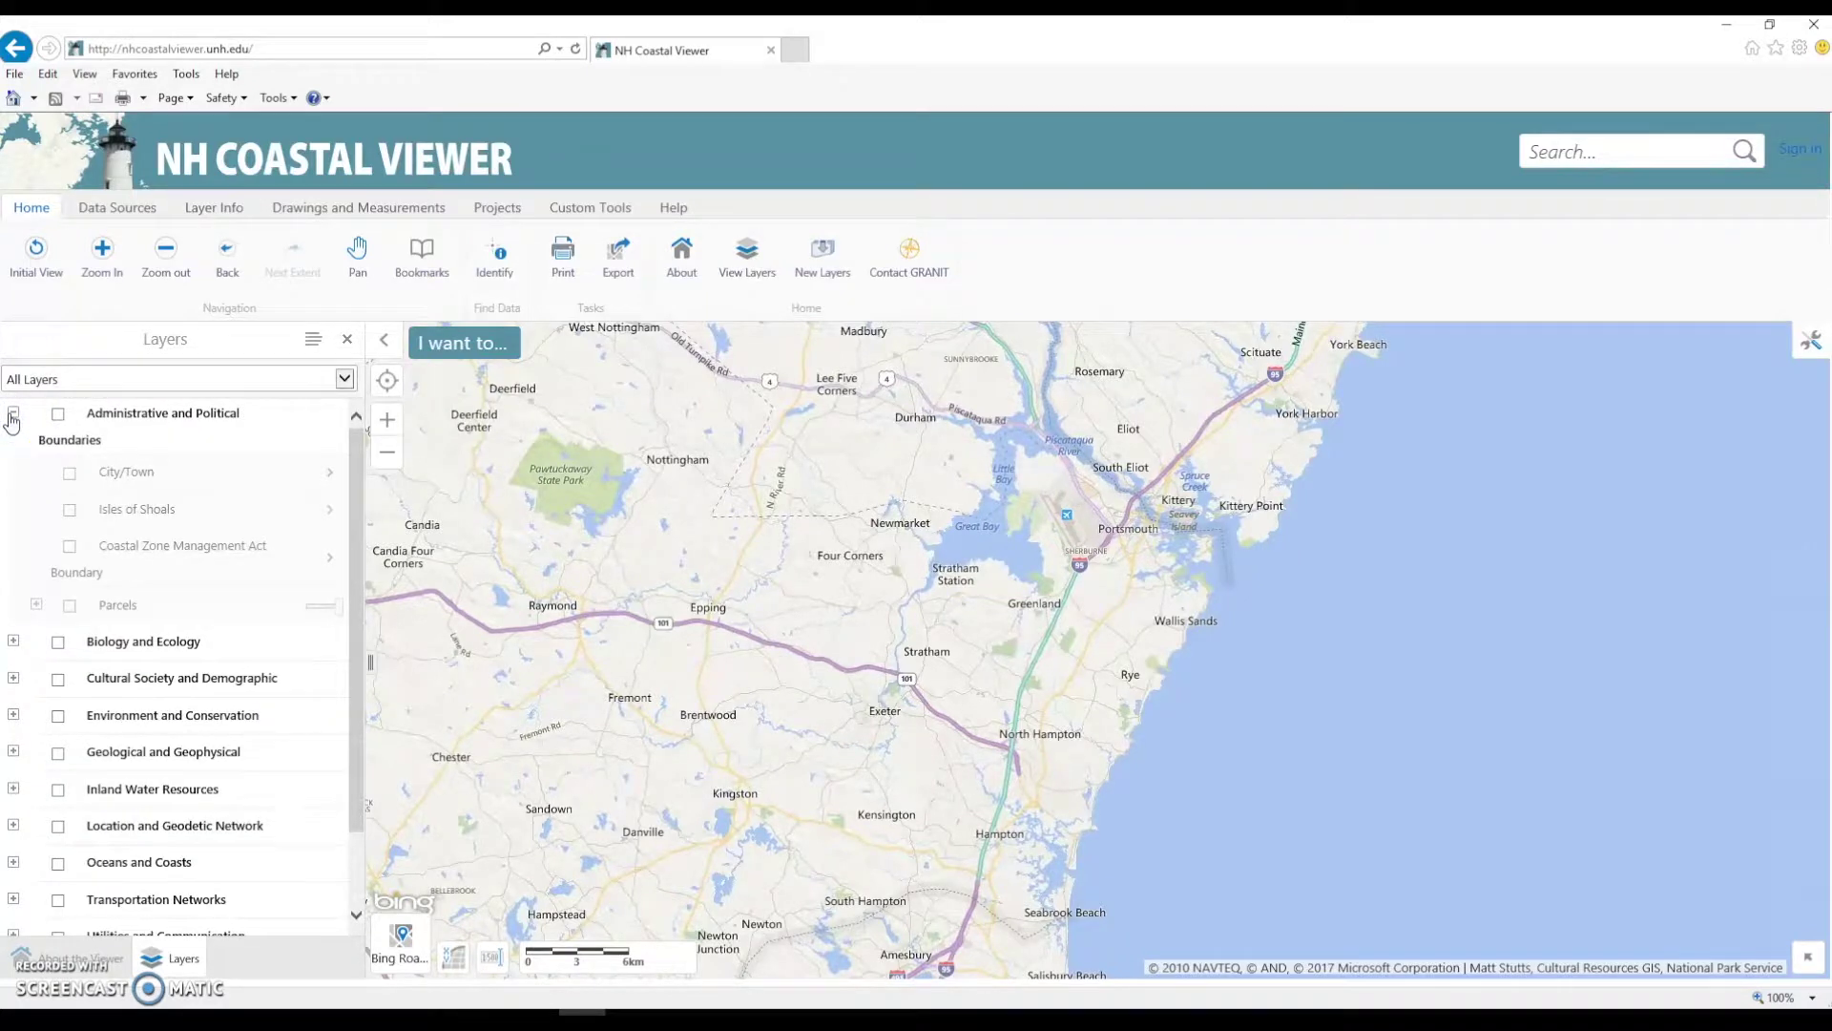
click(52, 426)
click(121, 489)
click(58, 418)
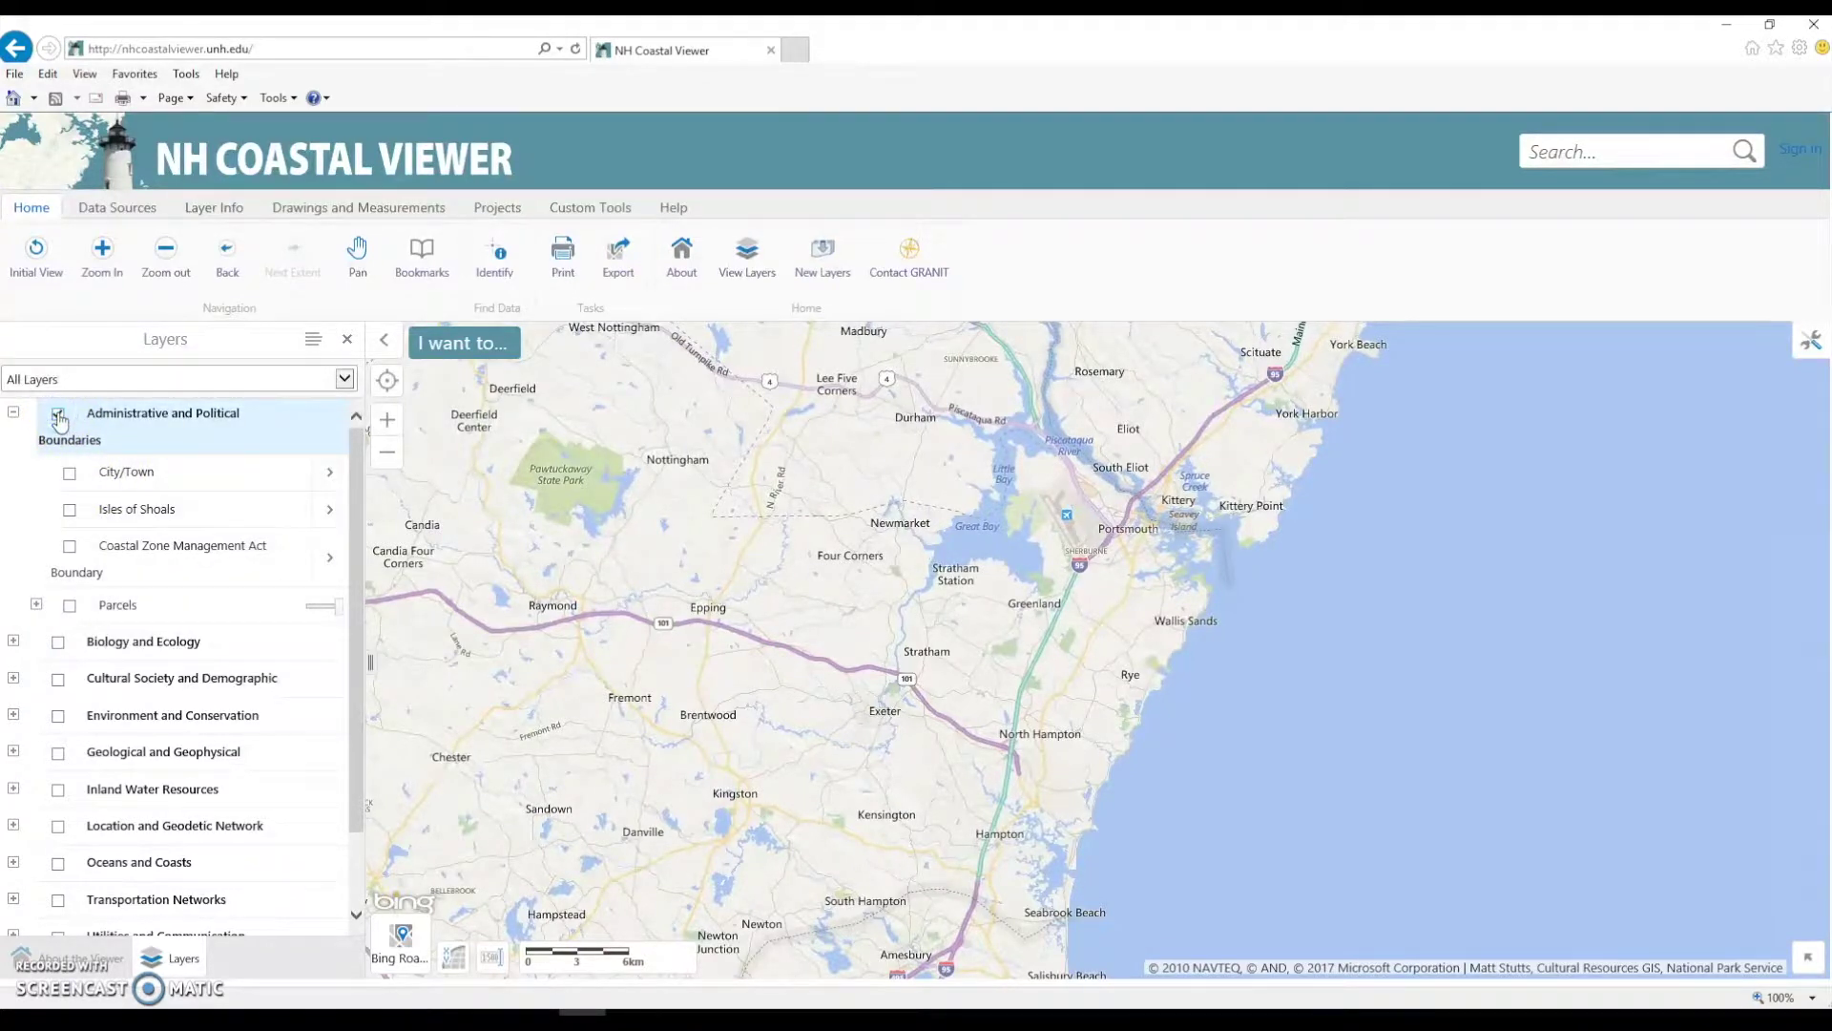
click(70, 476)
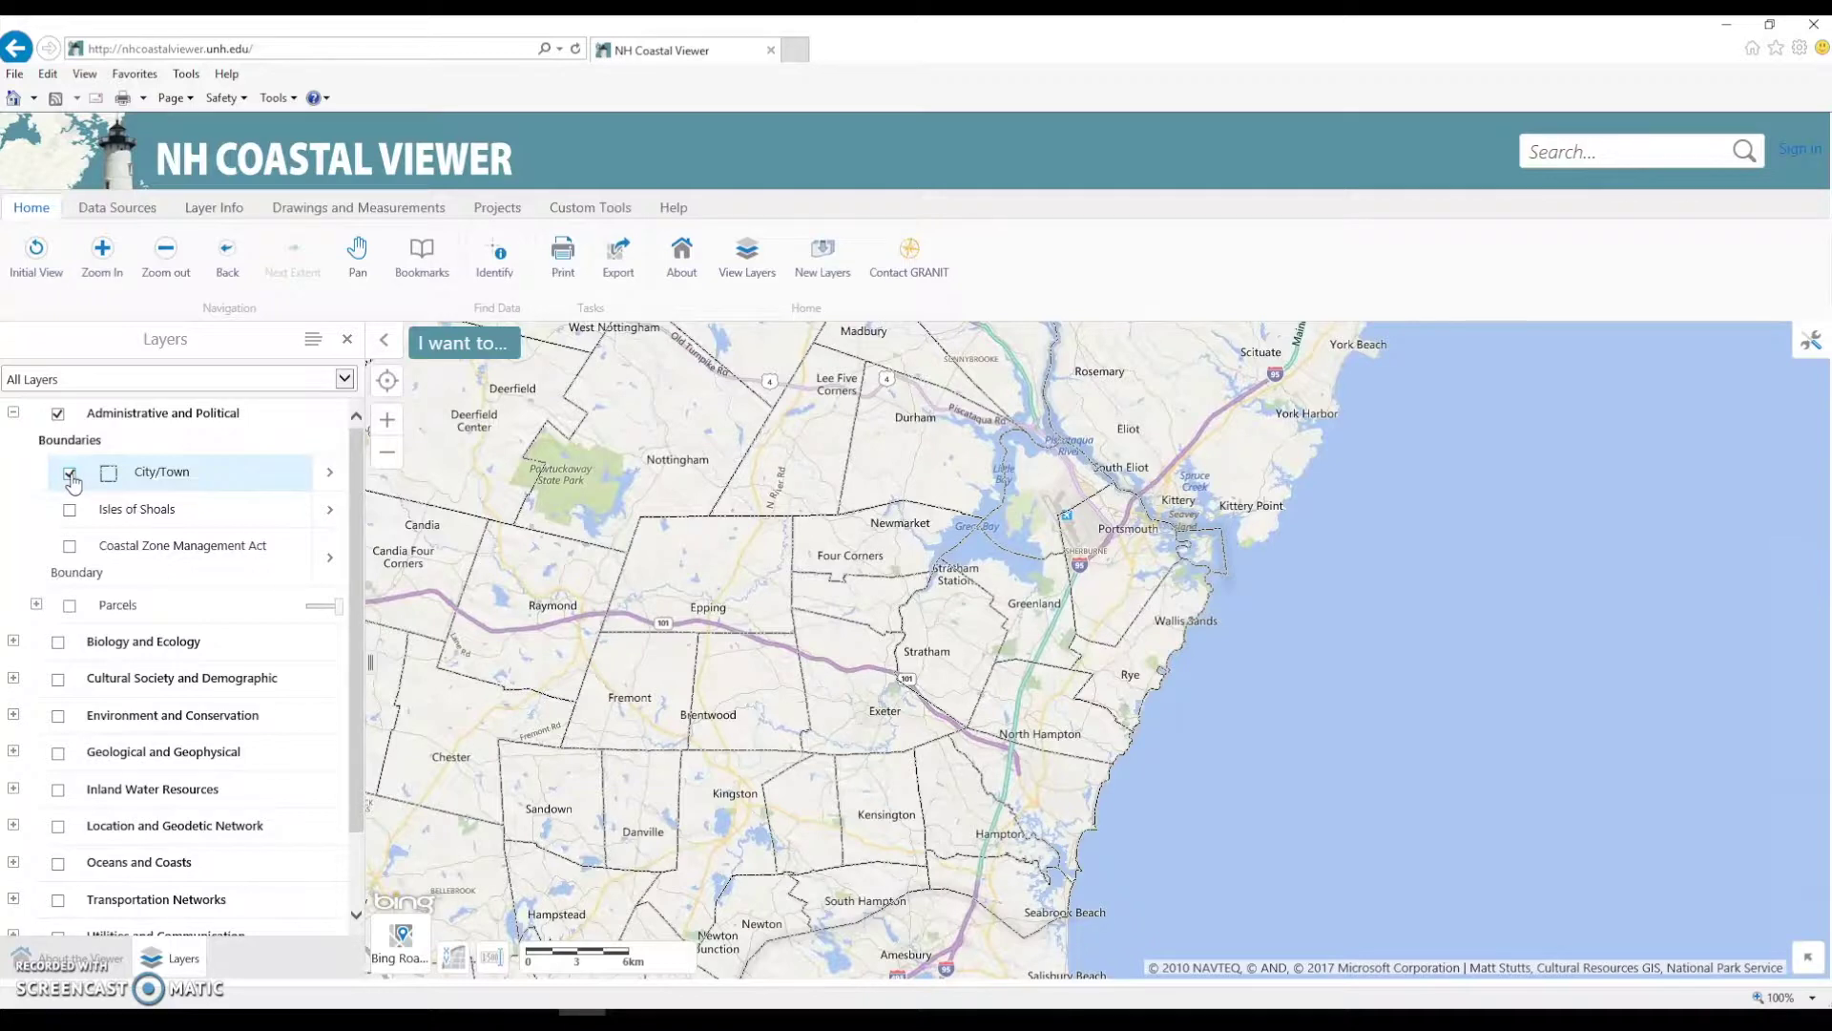
Step: Turn on the Environment and Conservation group and its Conservation and Public Lands layer
drag(352, 460, 349, 547)
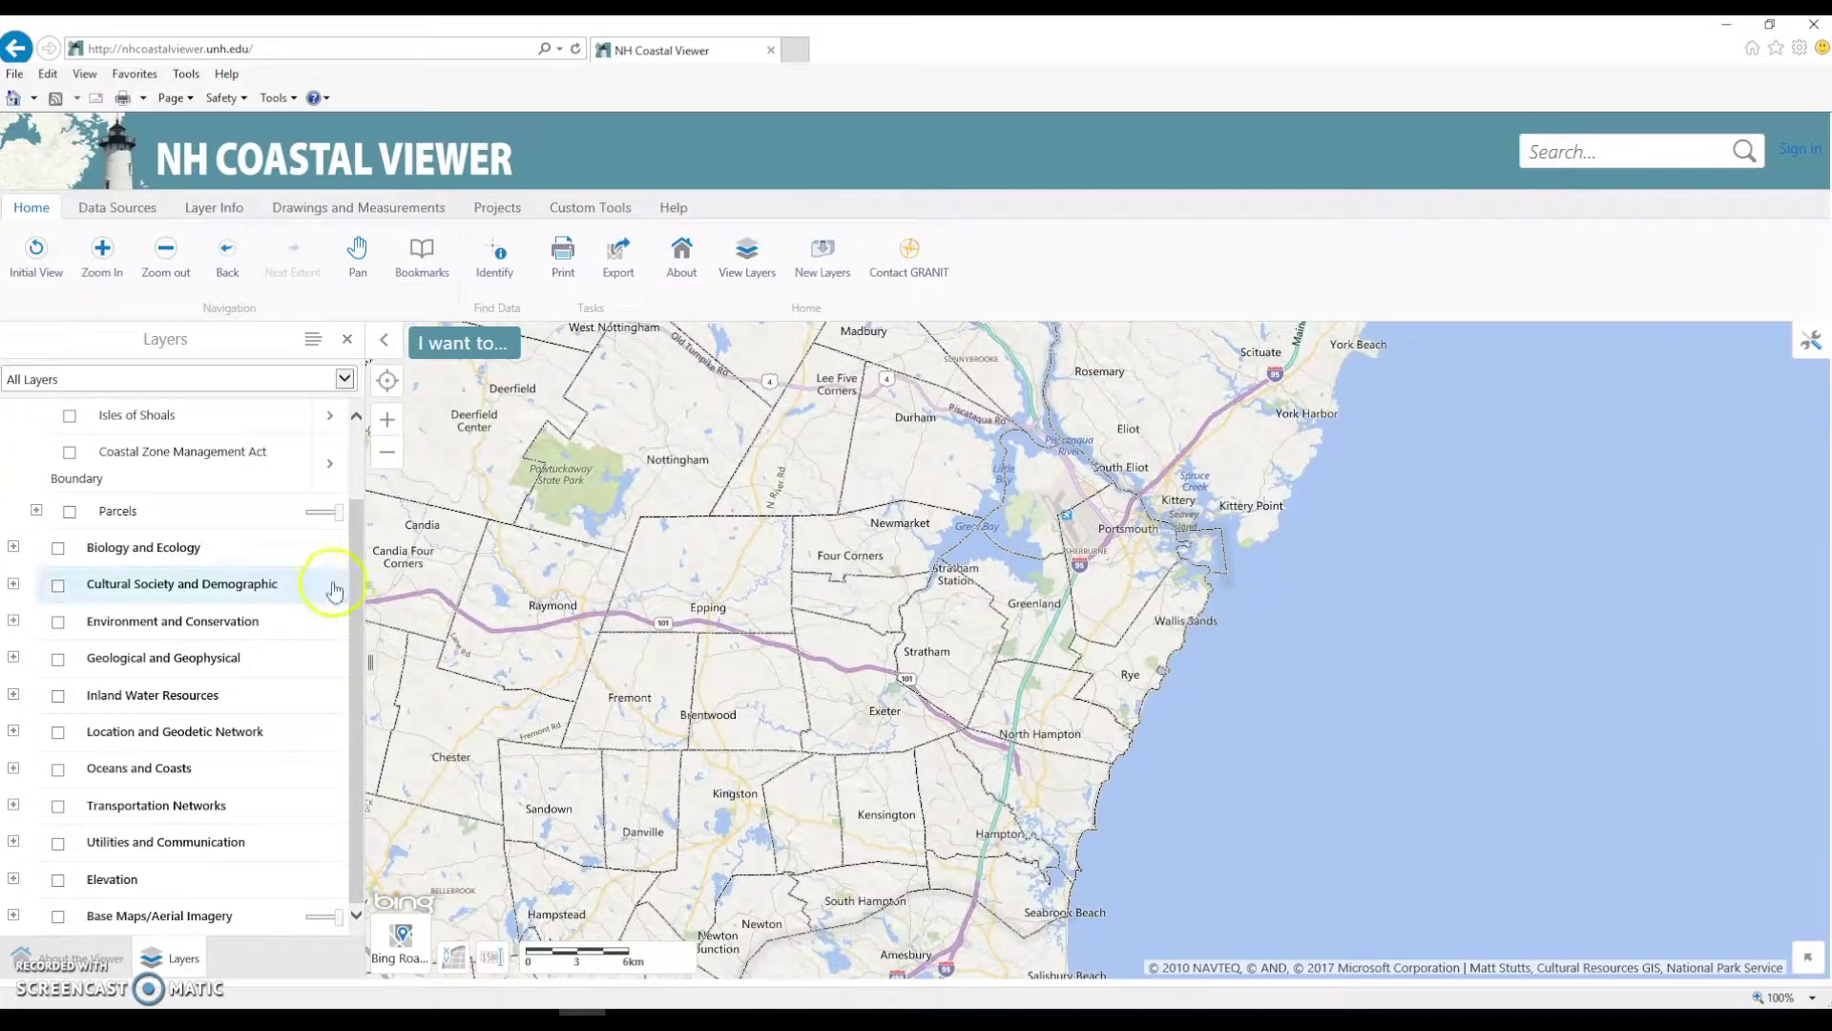
click(13, 622)
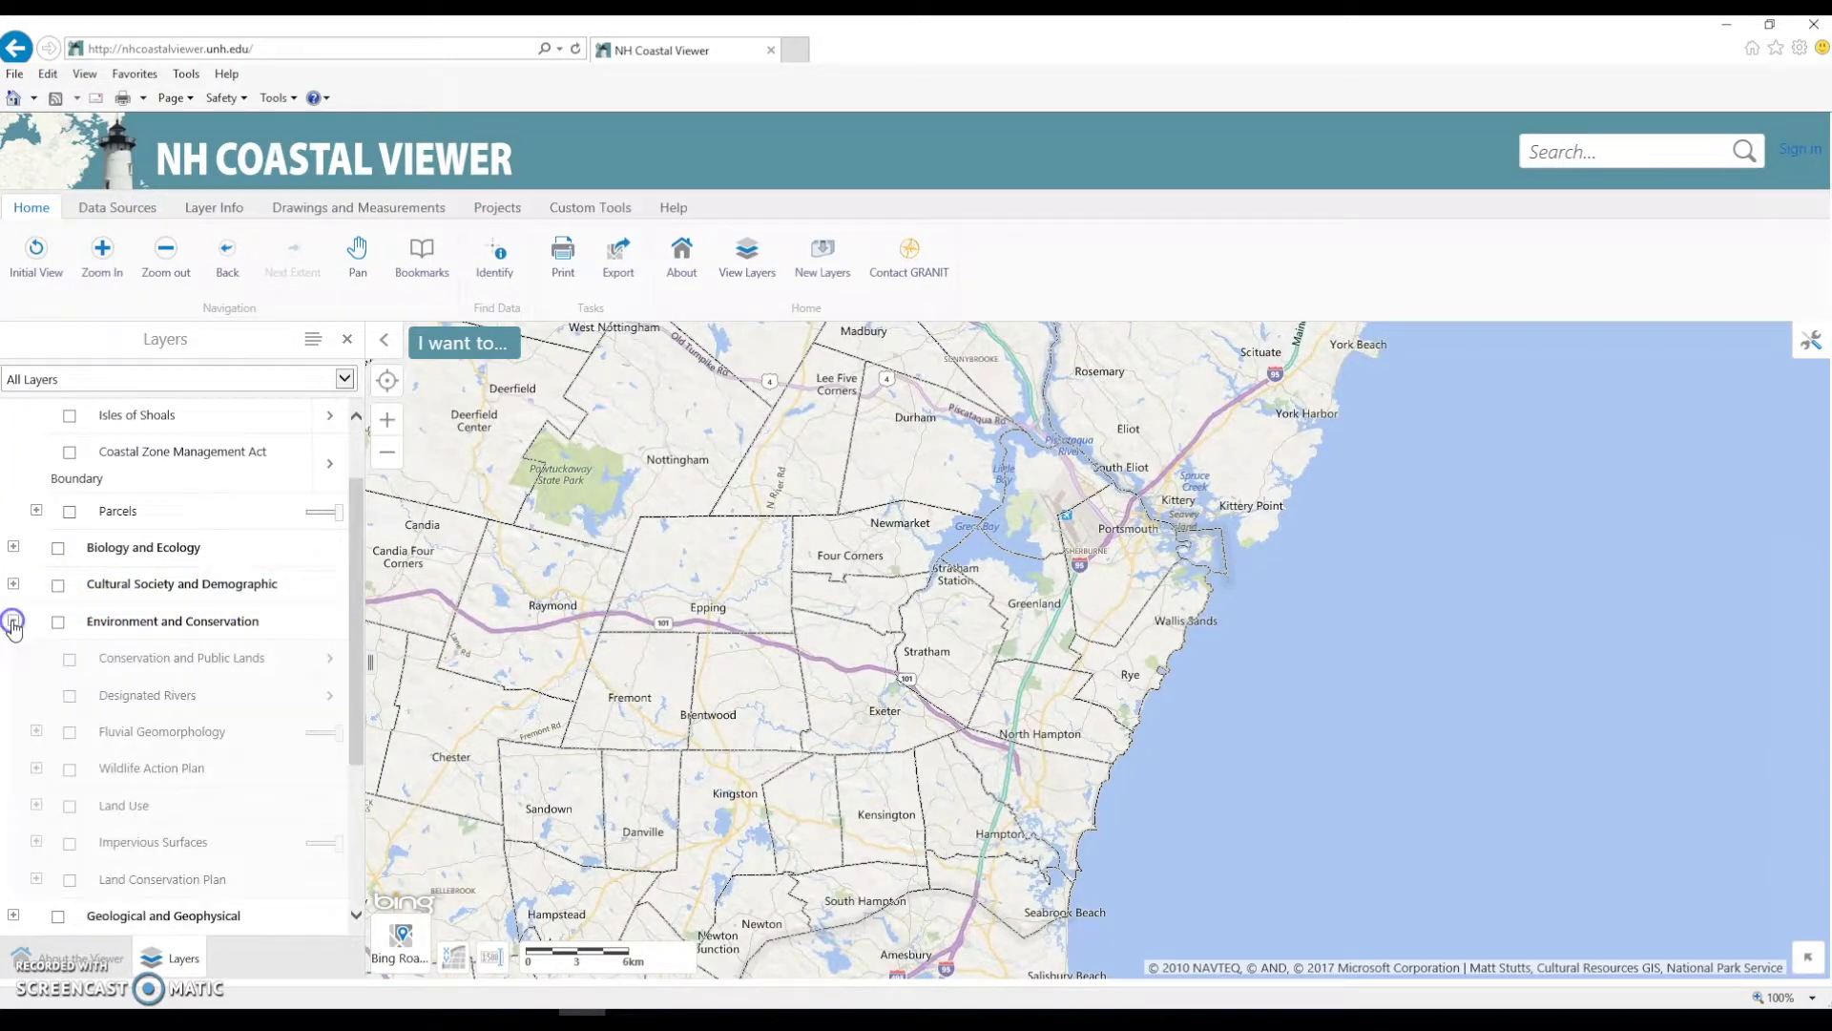
click(57, 625)
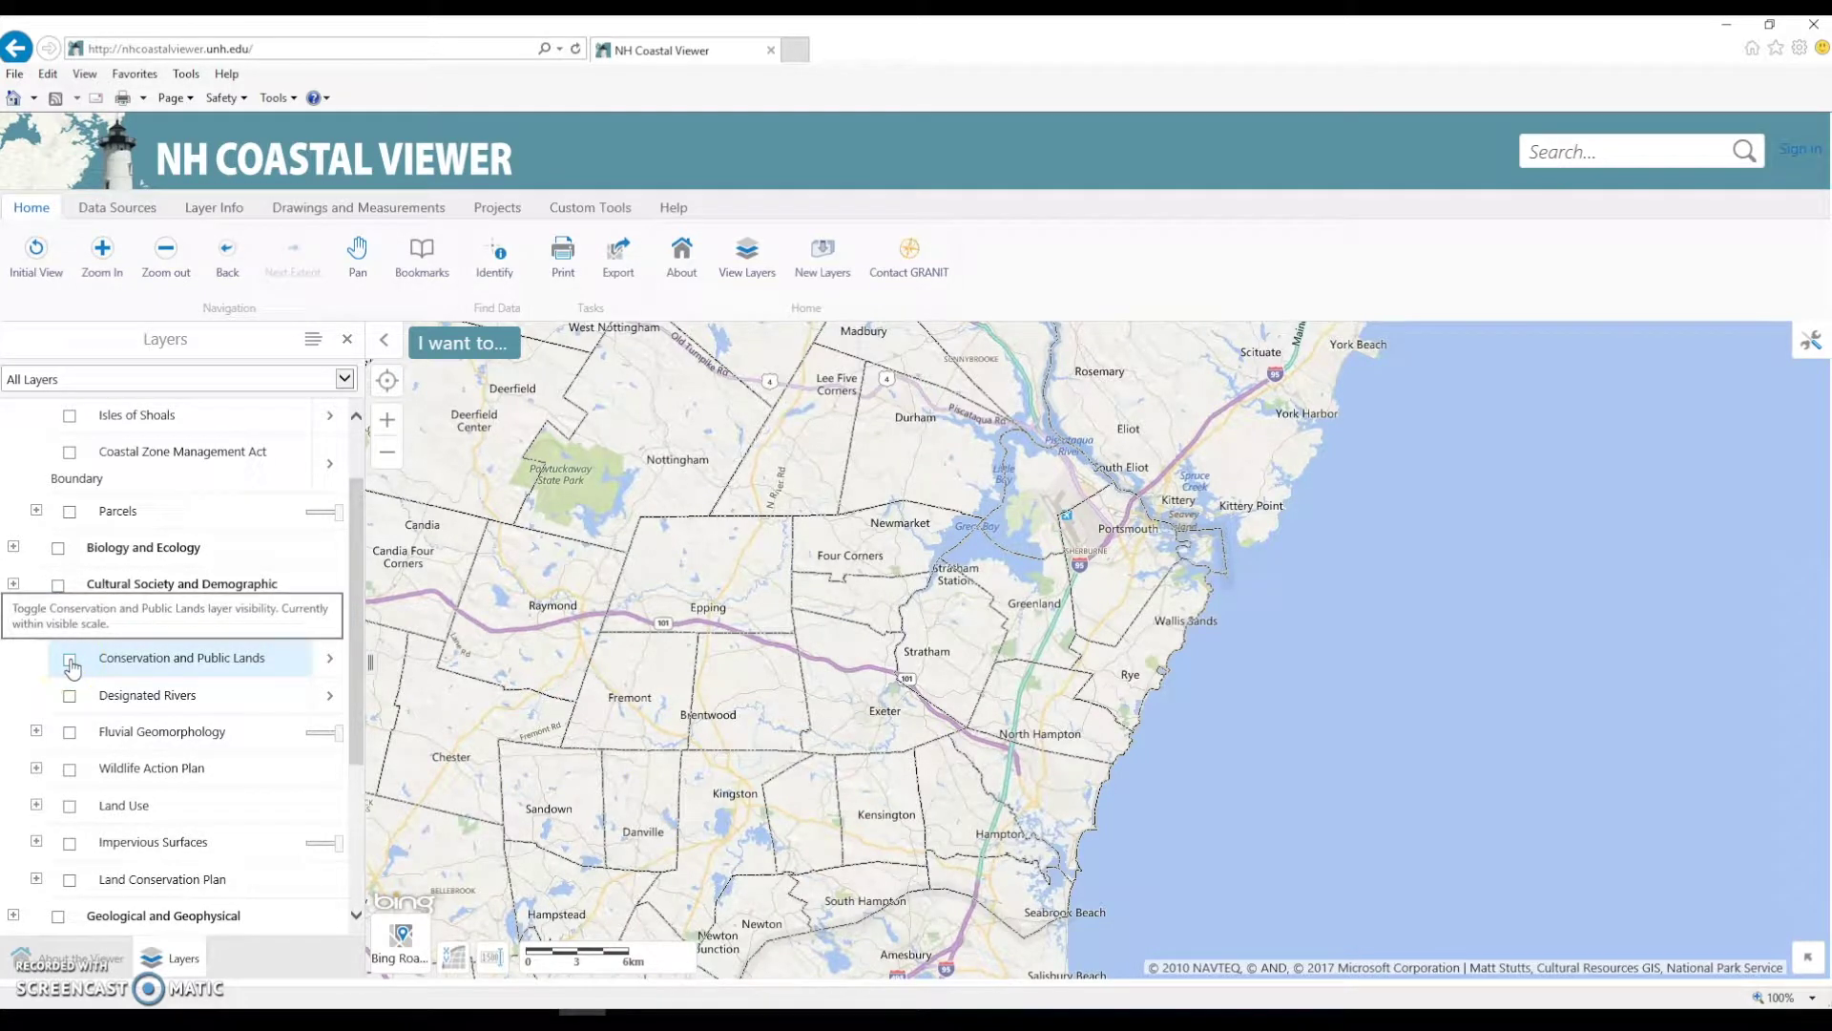
click(70, 659)
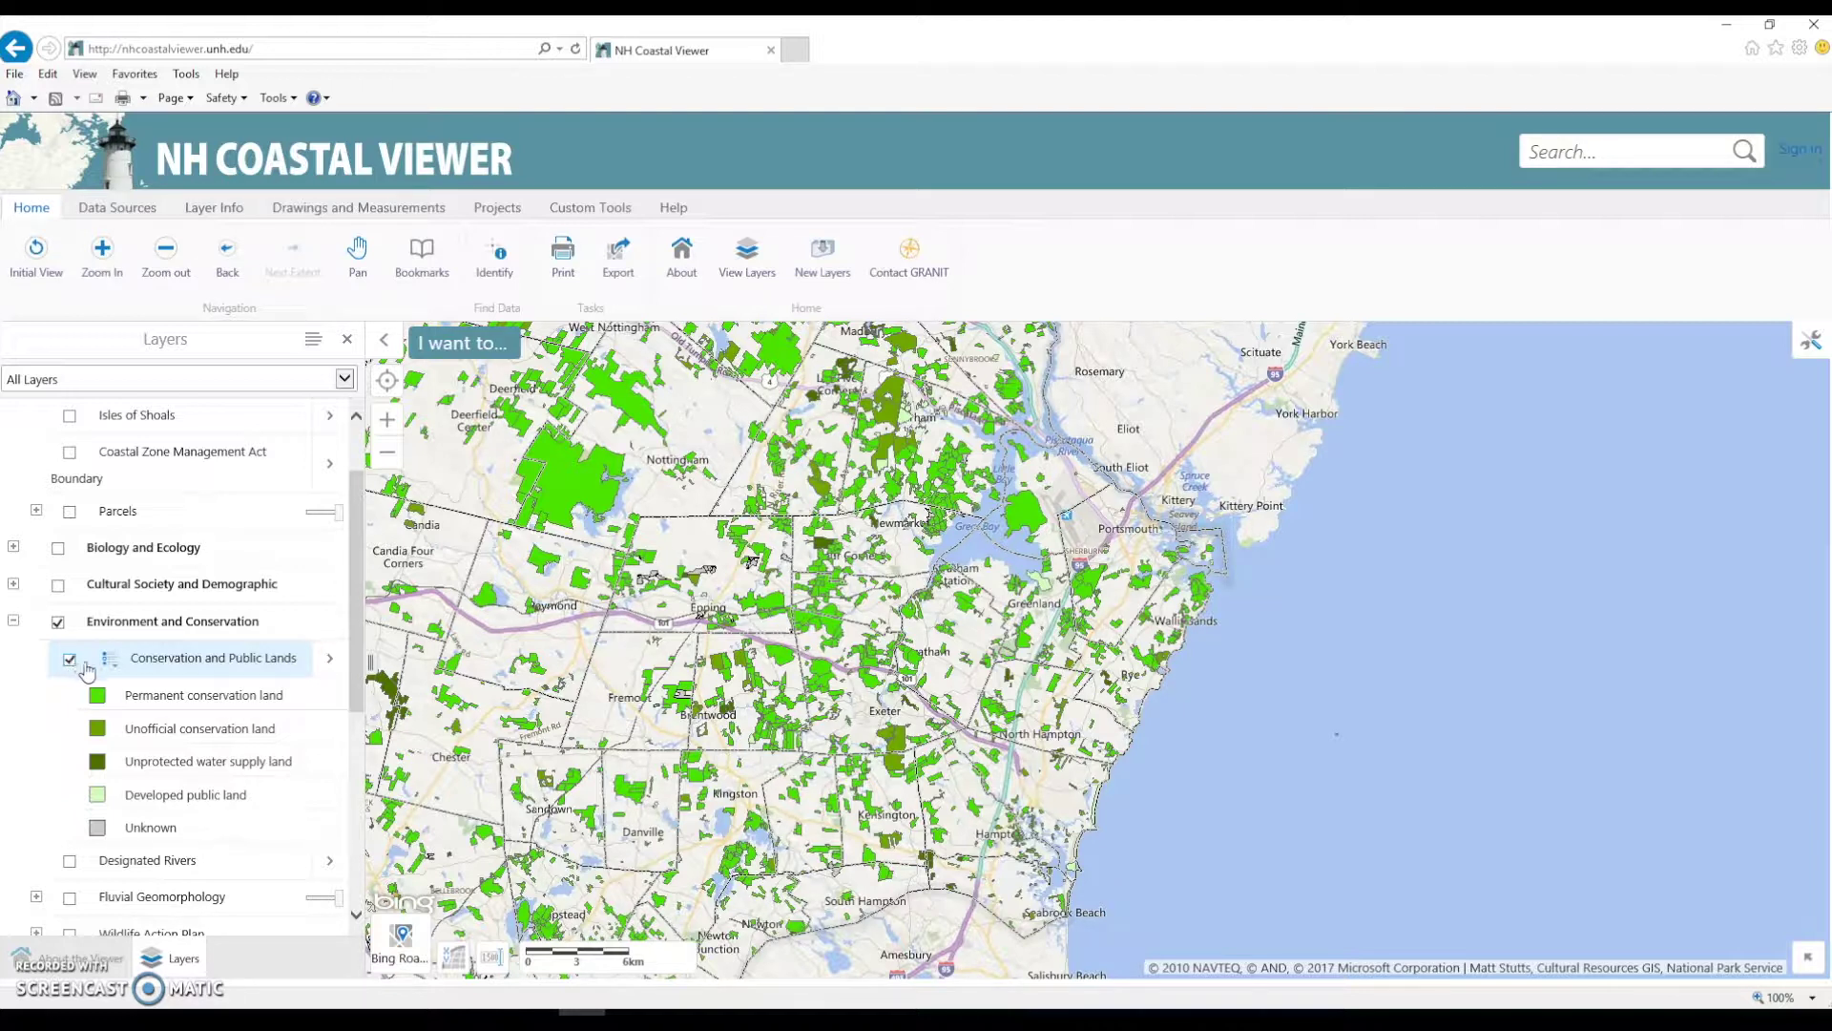
Step: Review the Conservation and Public Lands legend and the layer's available actions, including its metadata link, and return to the layer list
click(101, 797)
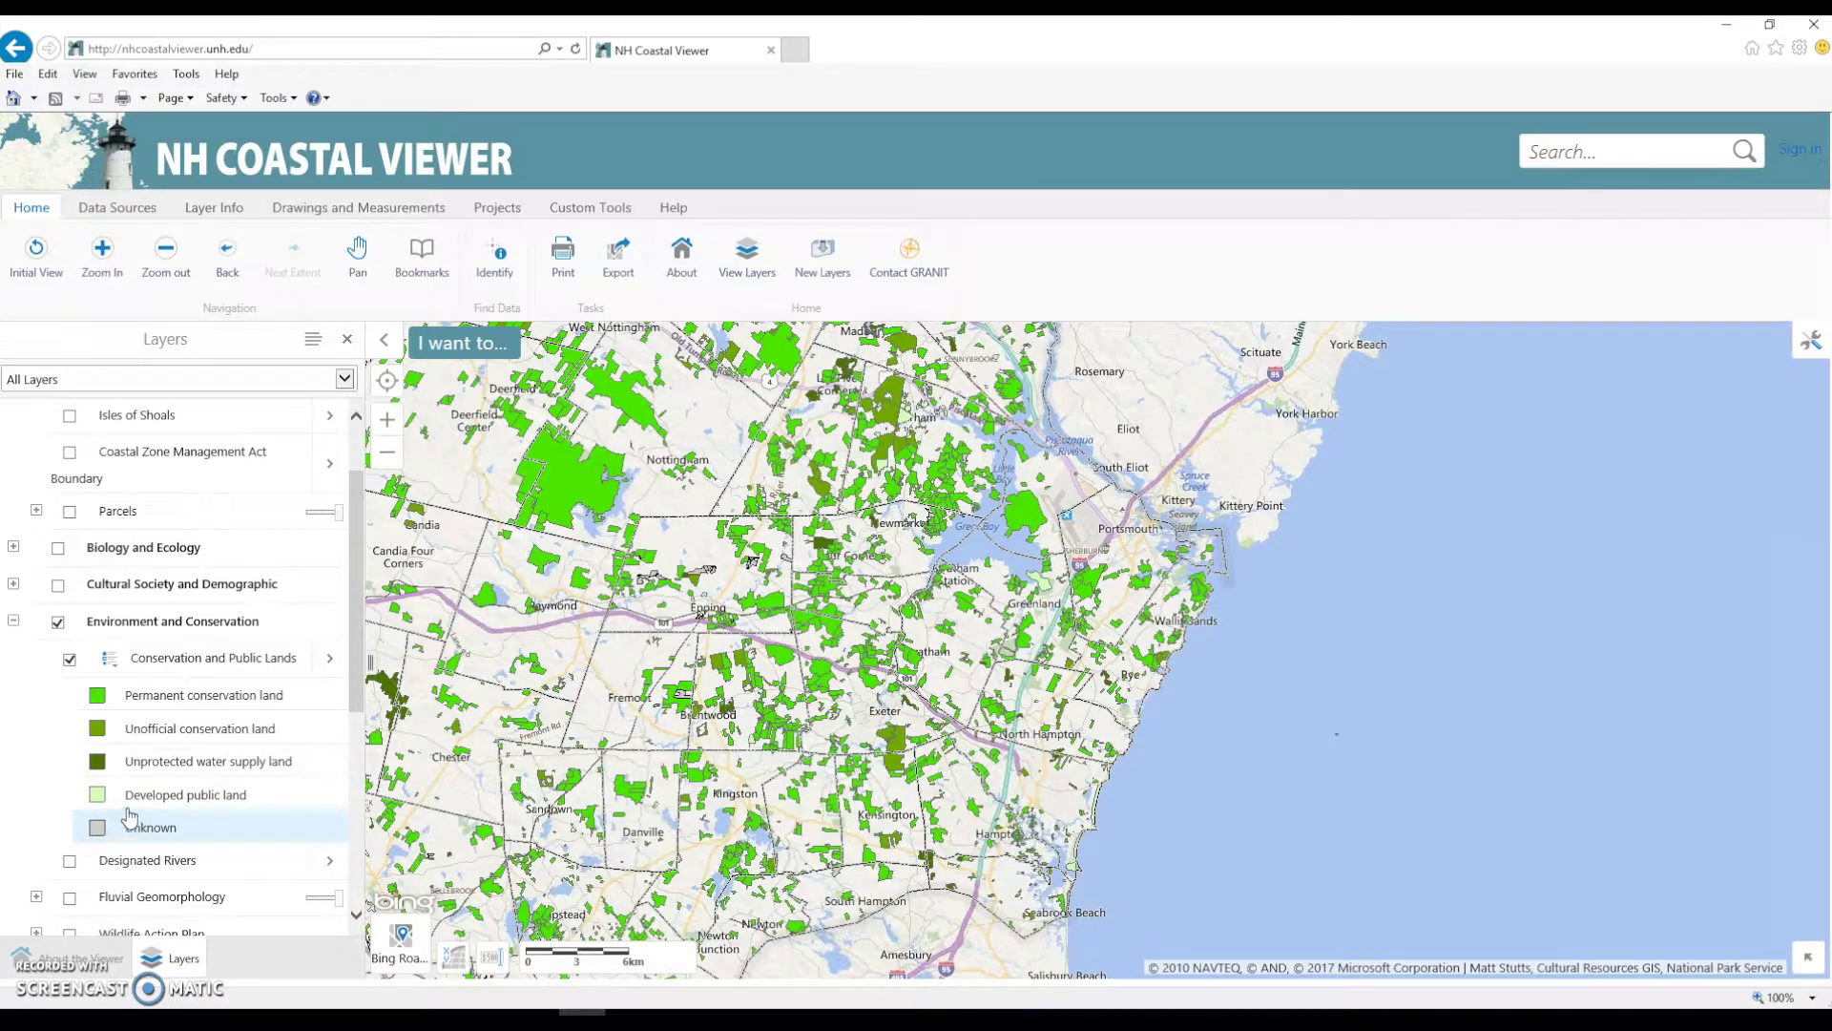
click(147, 698)
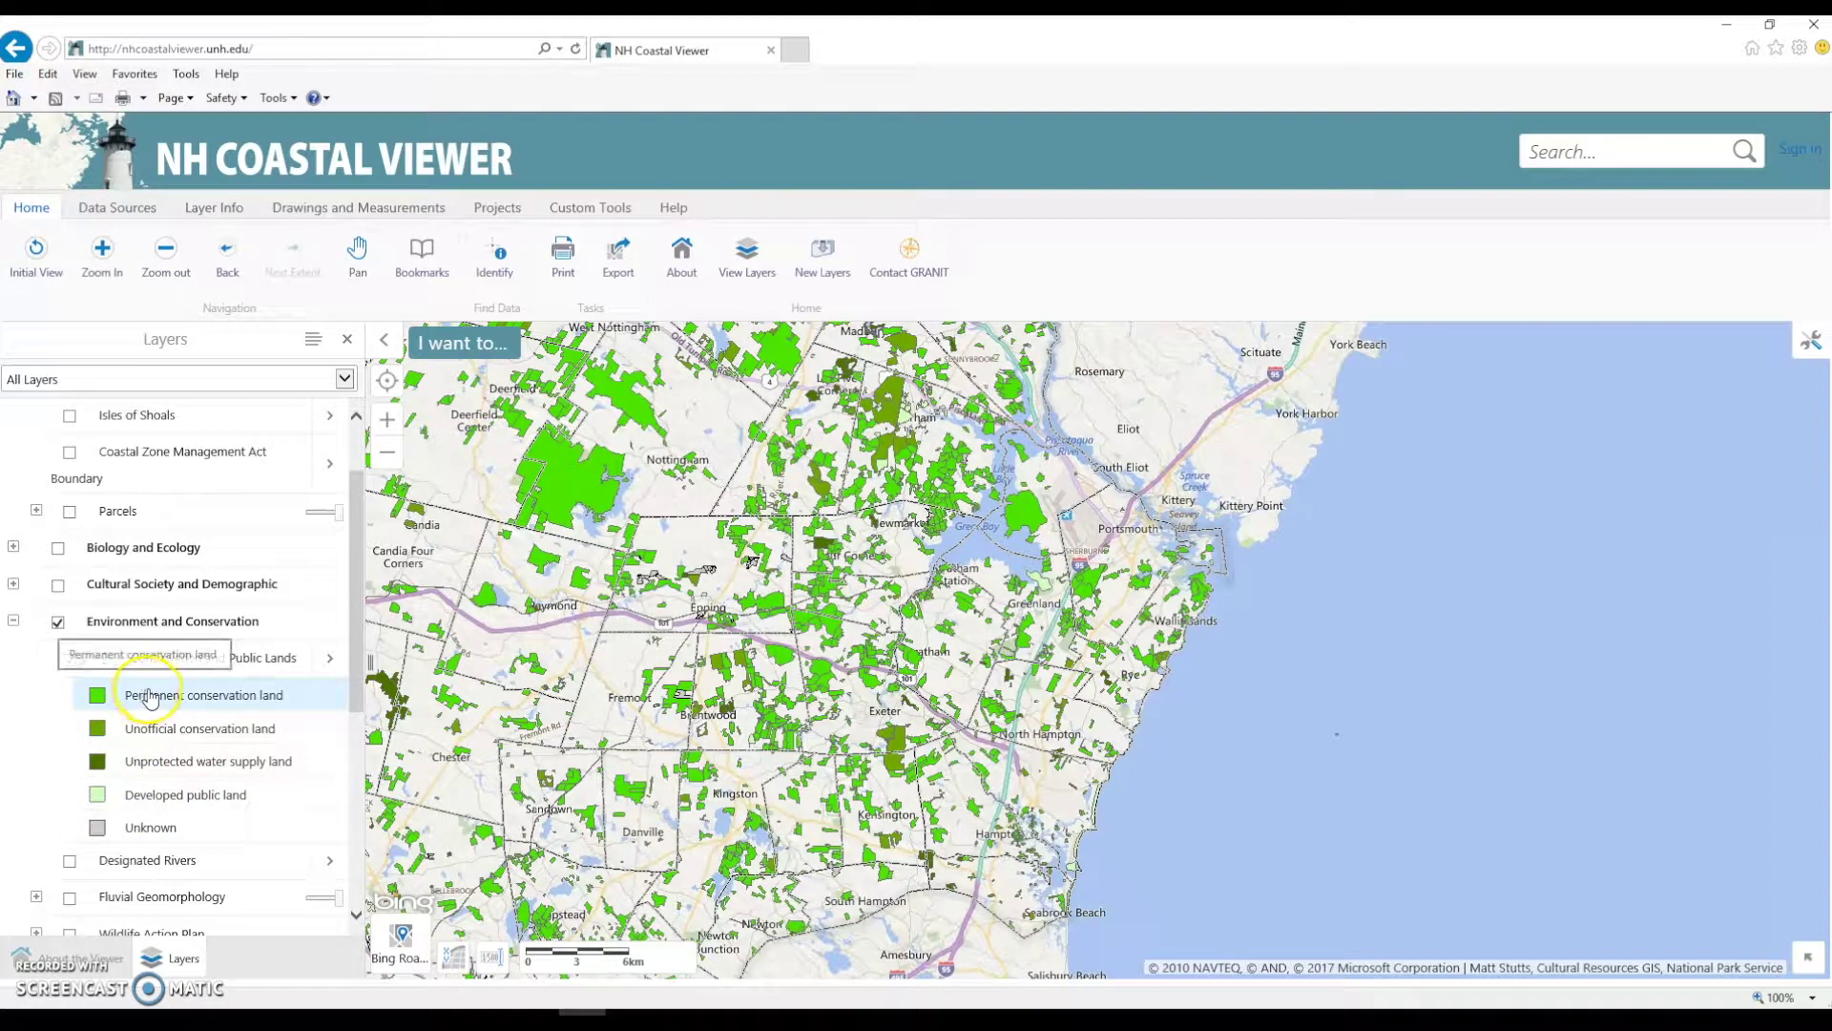
click(247, 673)
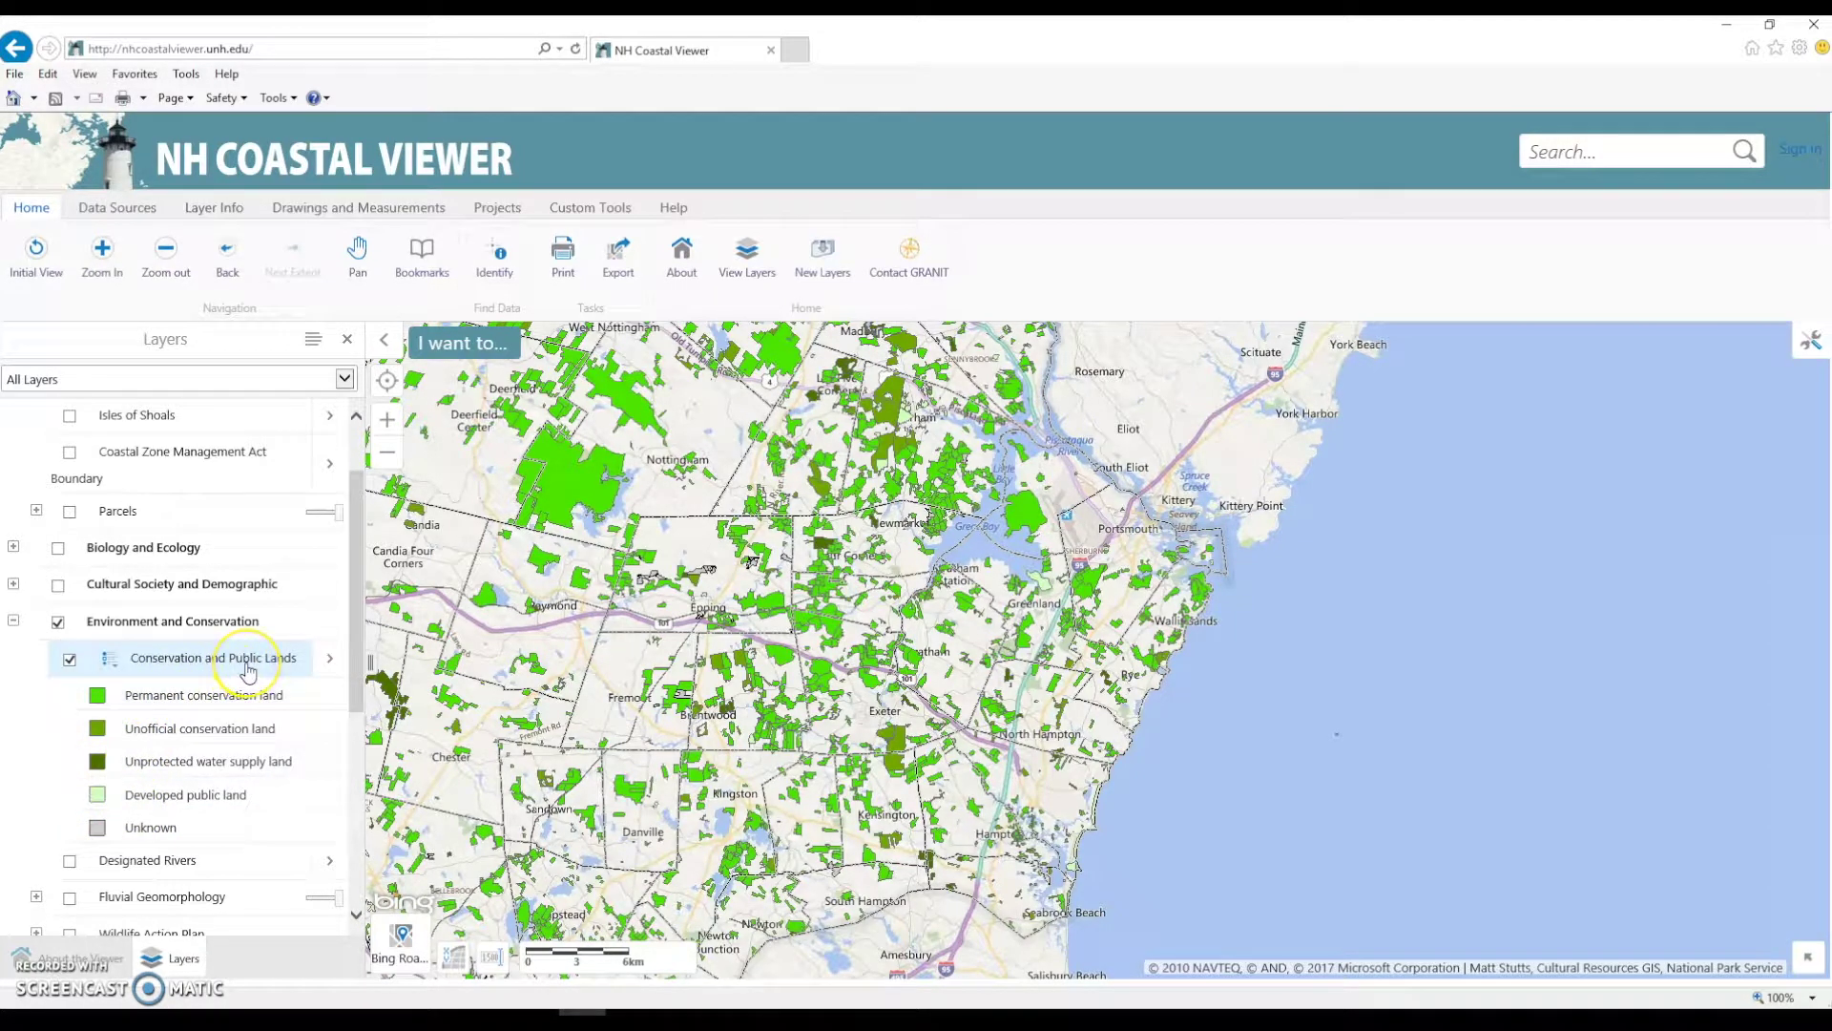
click(325, 667)
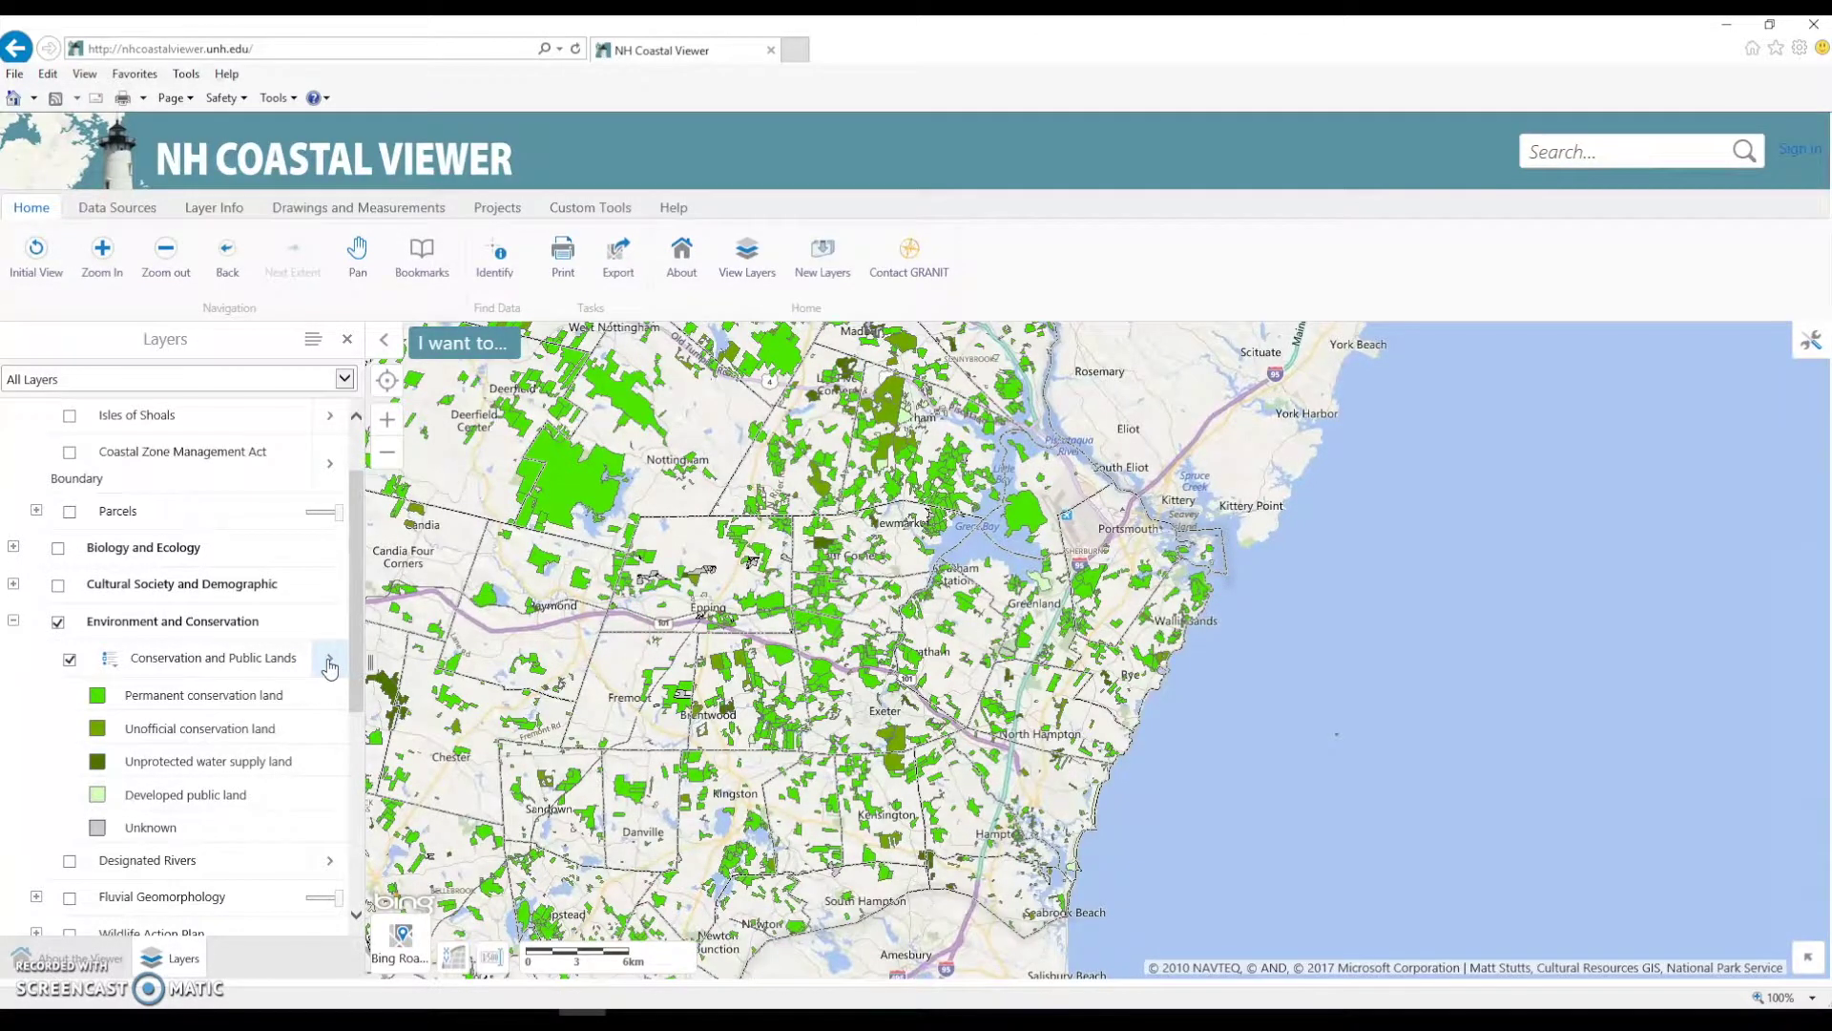
click(329, 662)
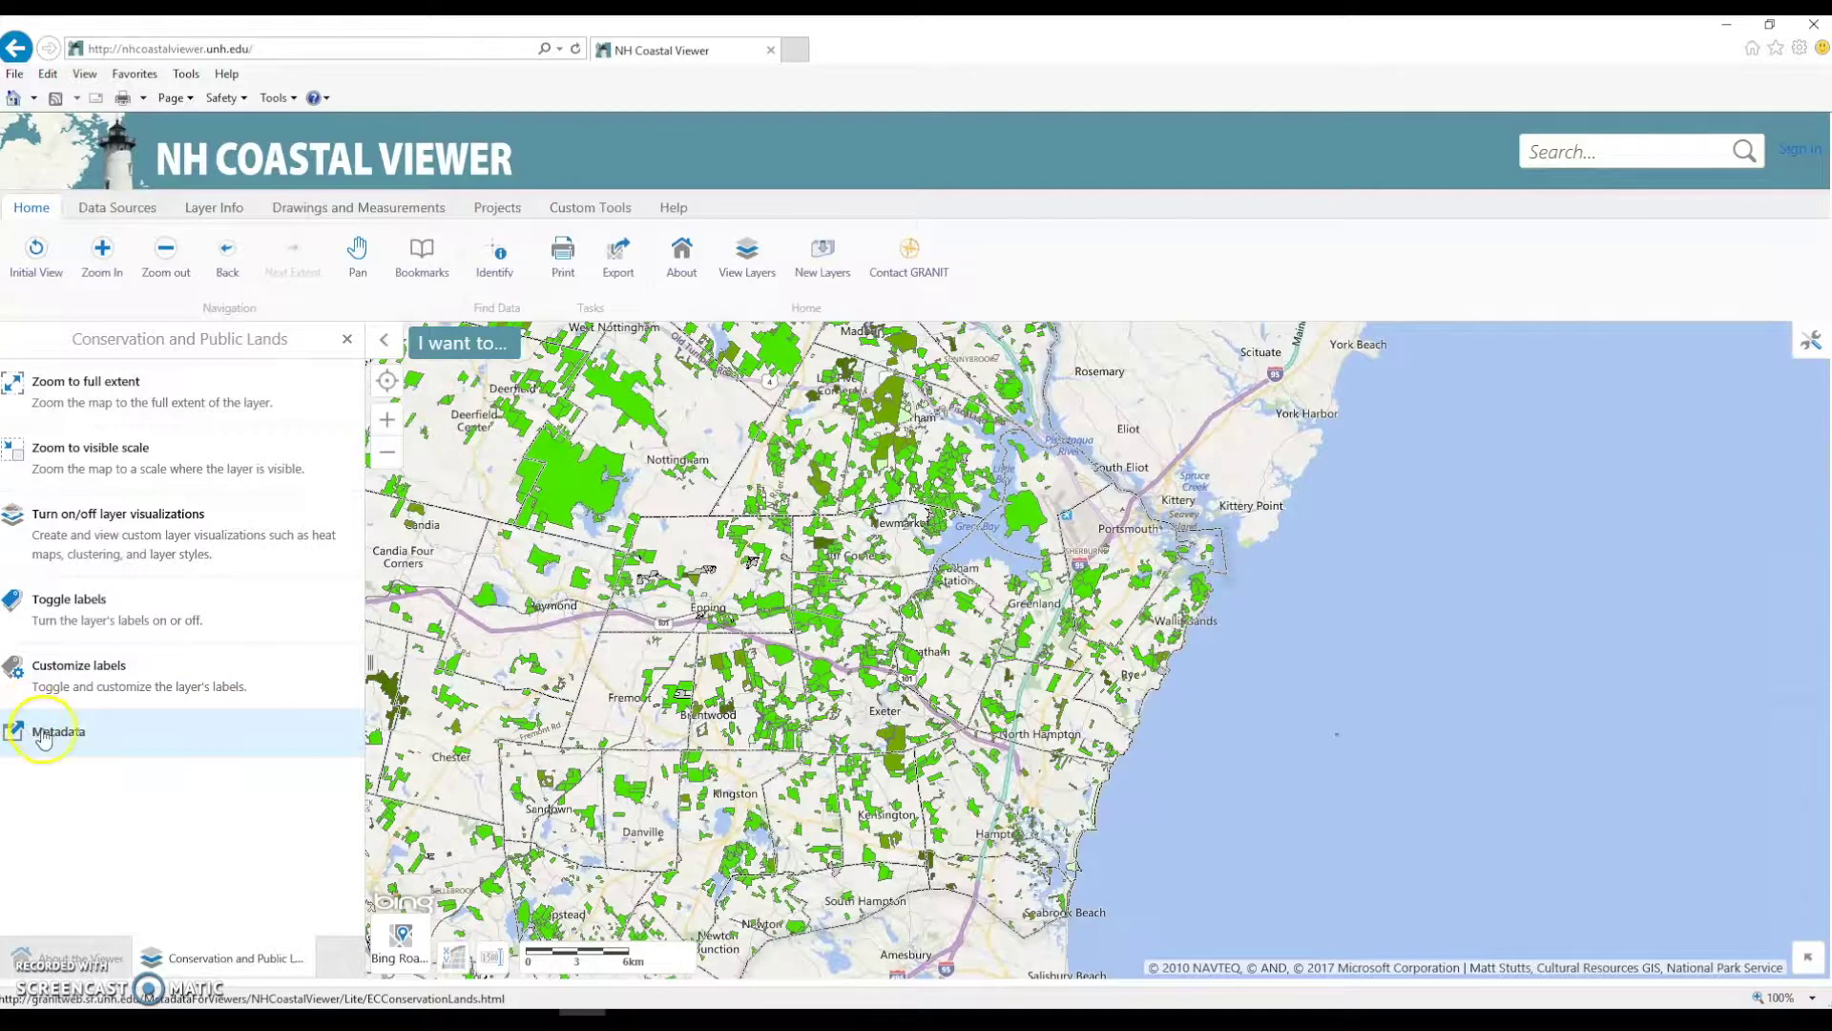
click(349, 338)
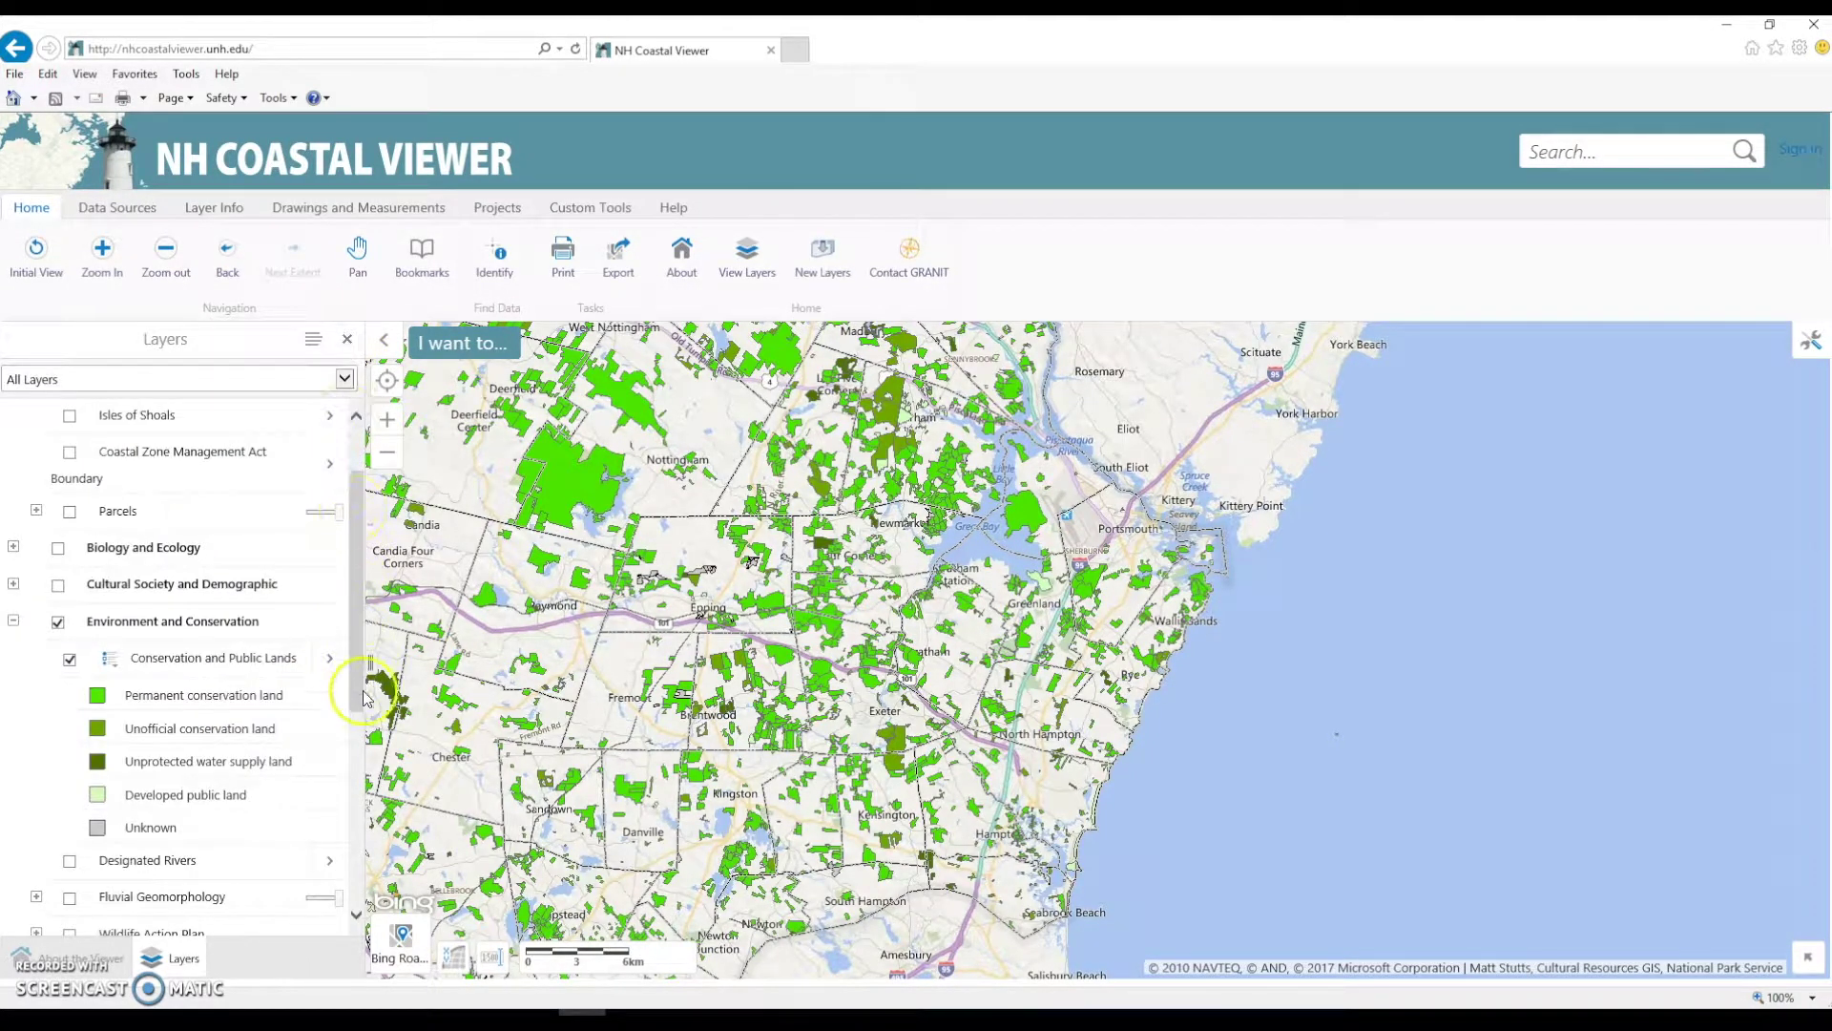
Step: Try the Bing Aerial basemap, and restore the Bing Roads basemap
click(402, 957)
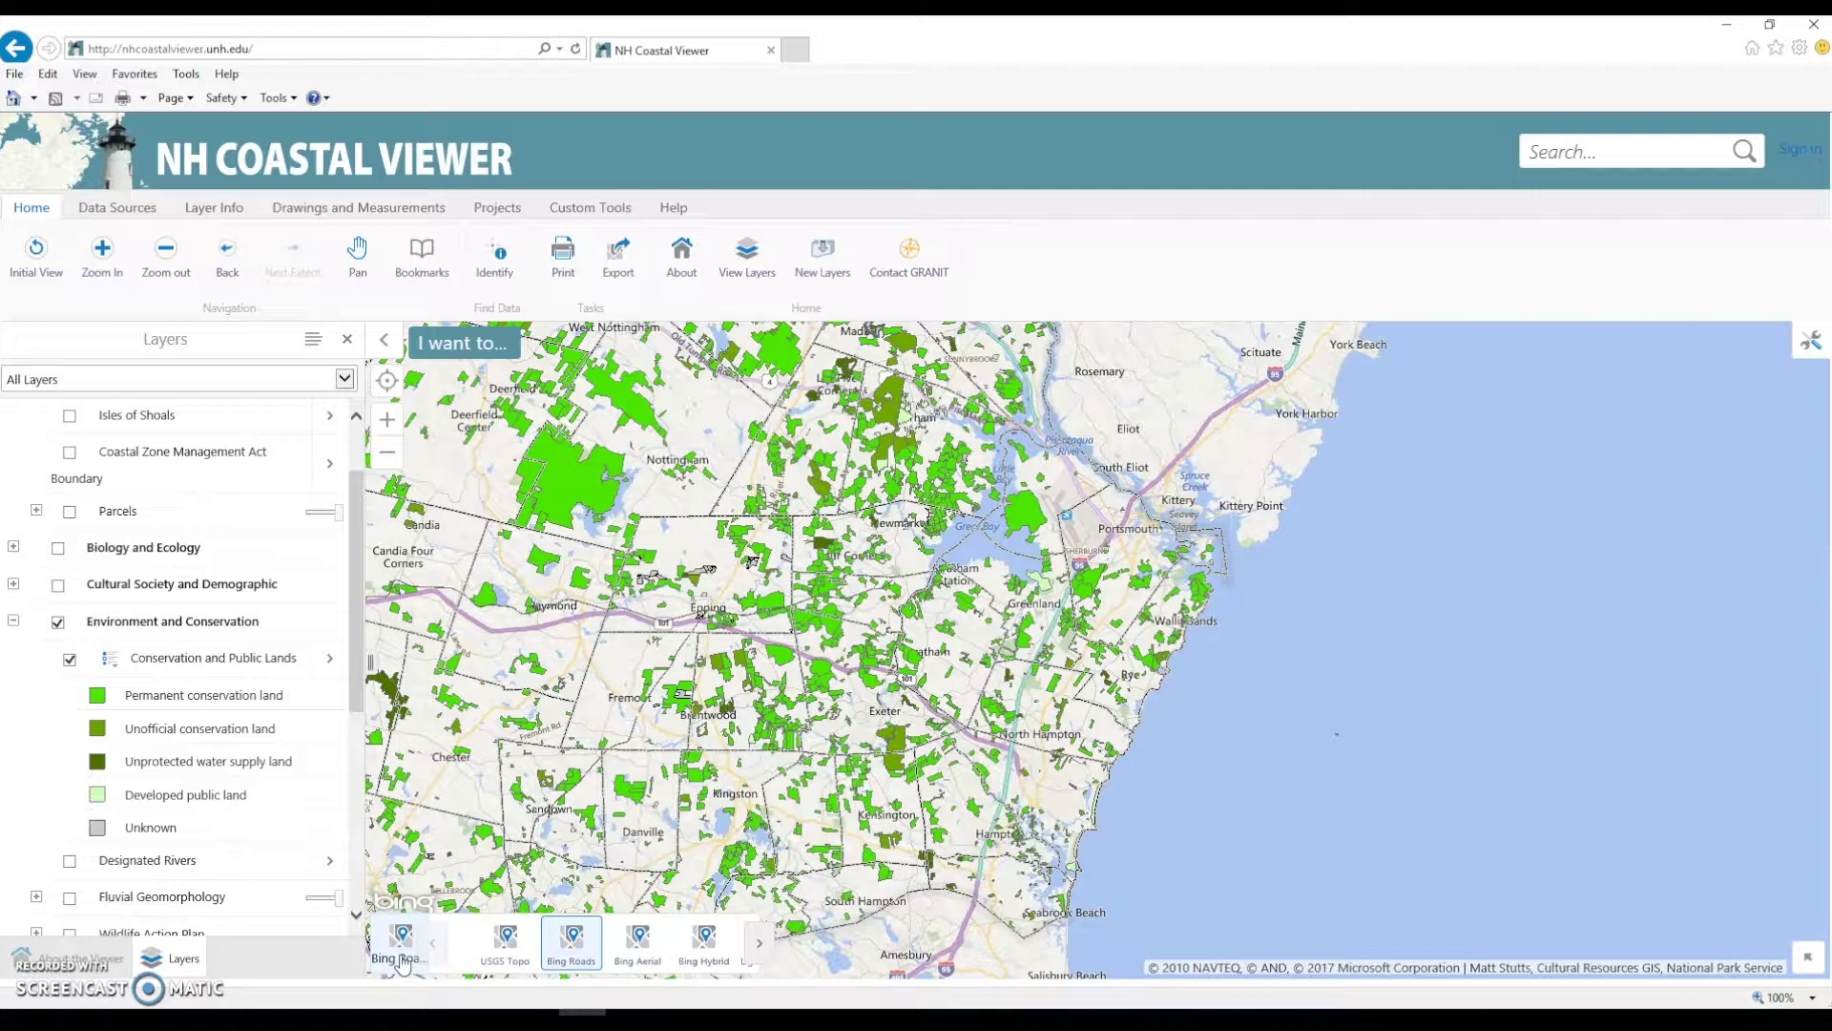
click(747, 954)
click(584, 955)
click(627, 954)
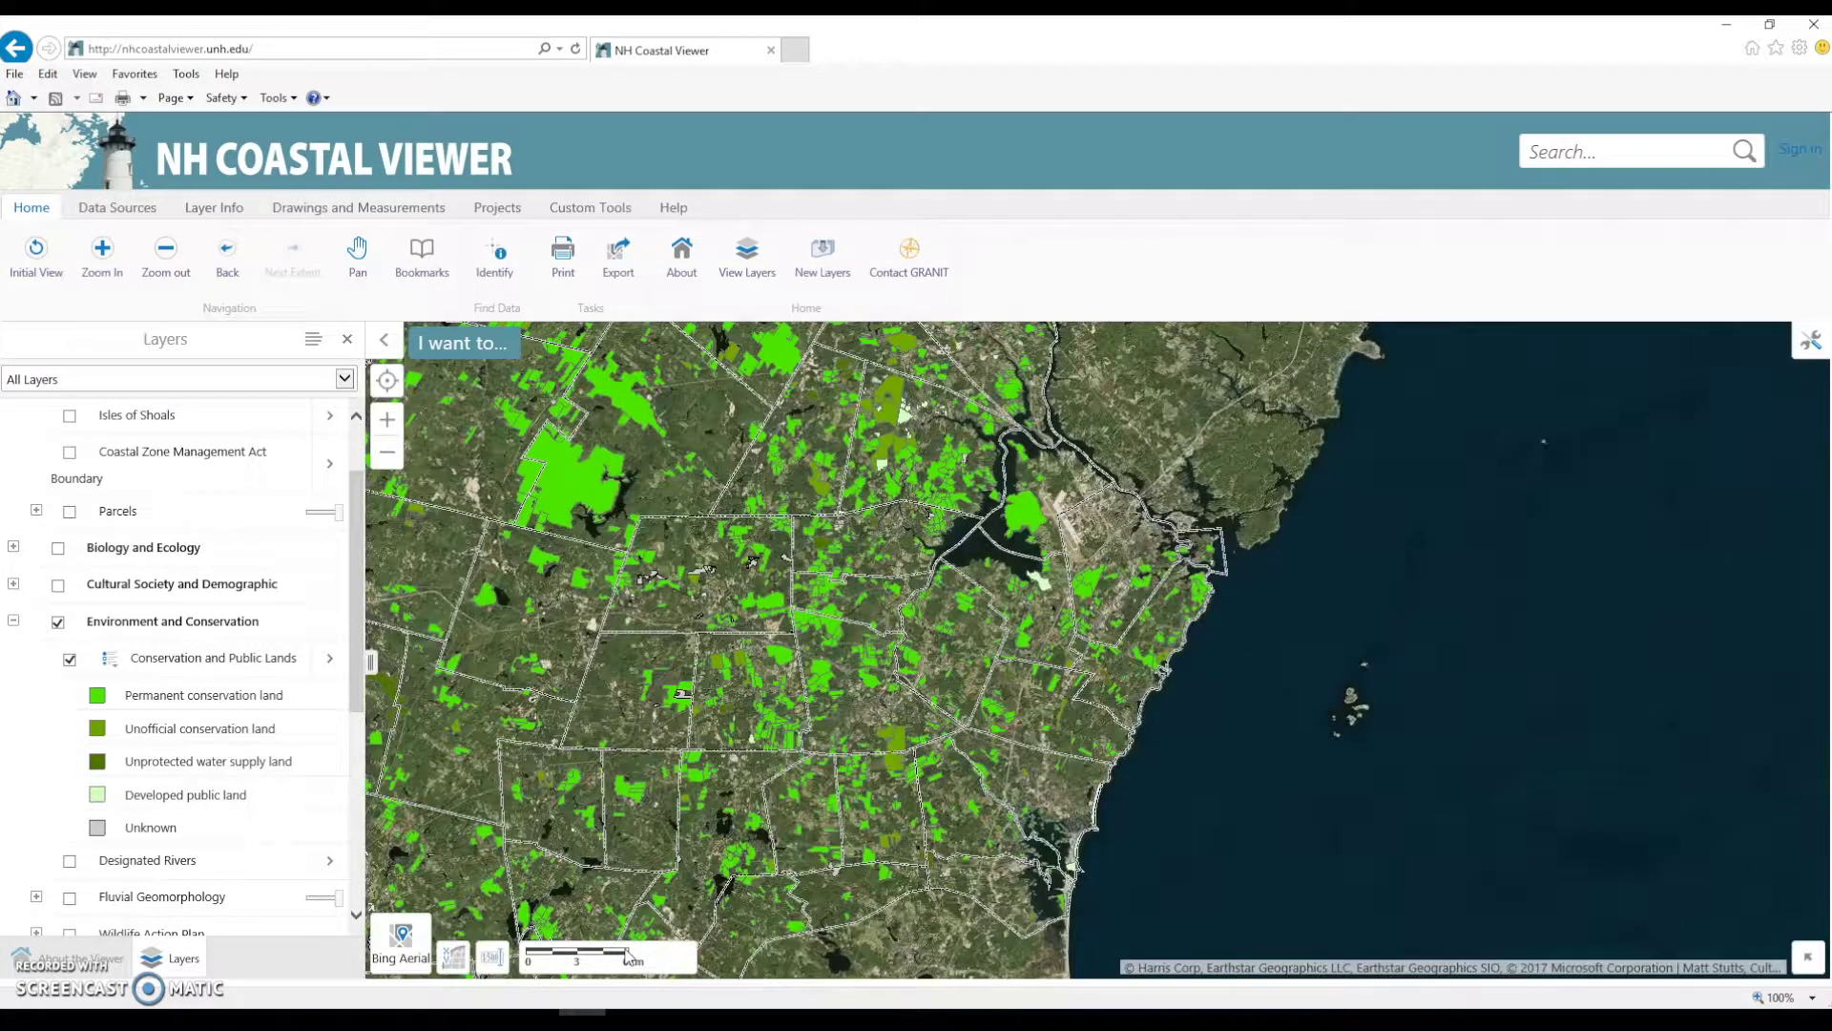
click(399, 940)
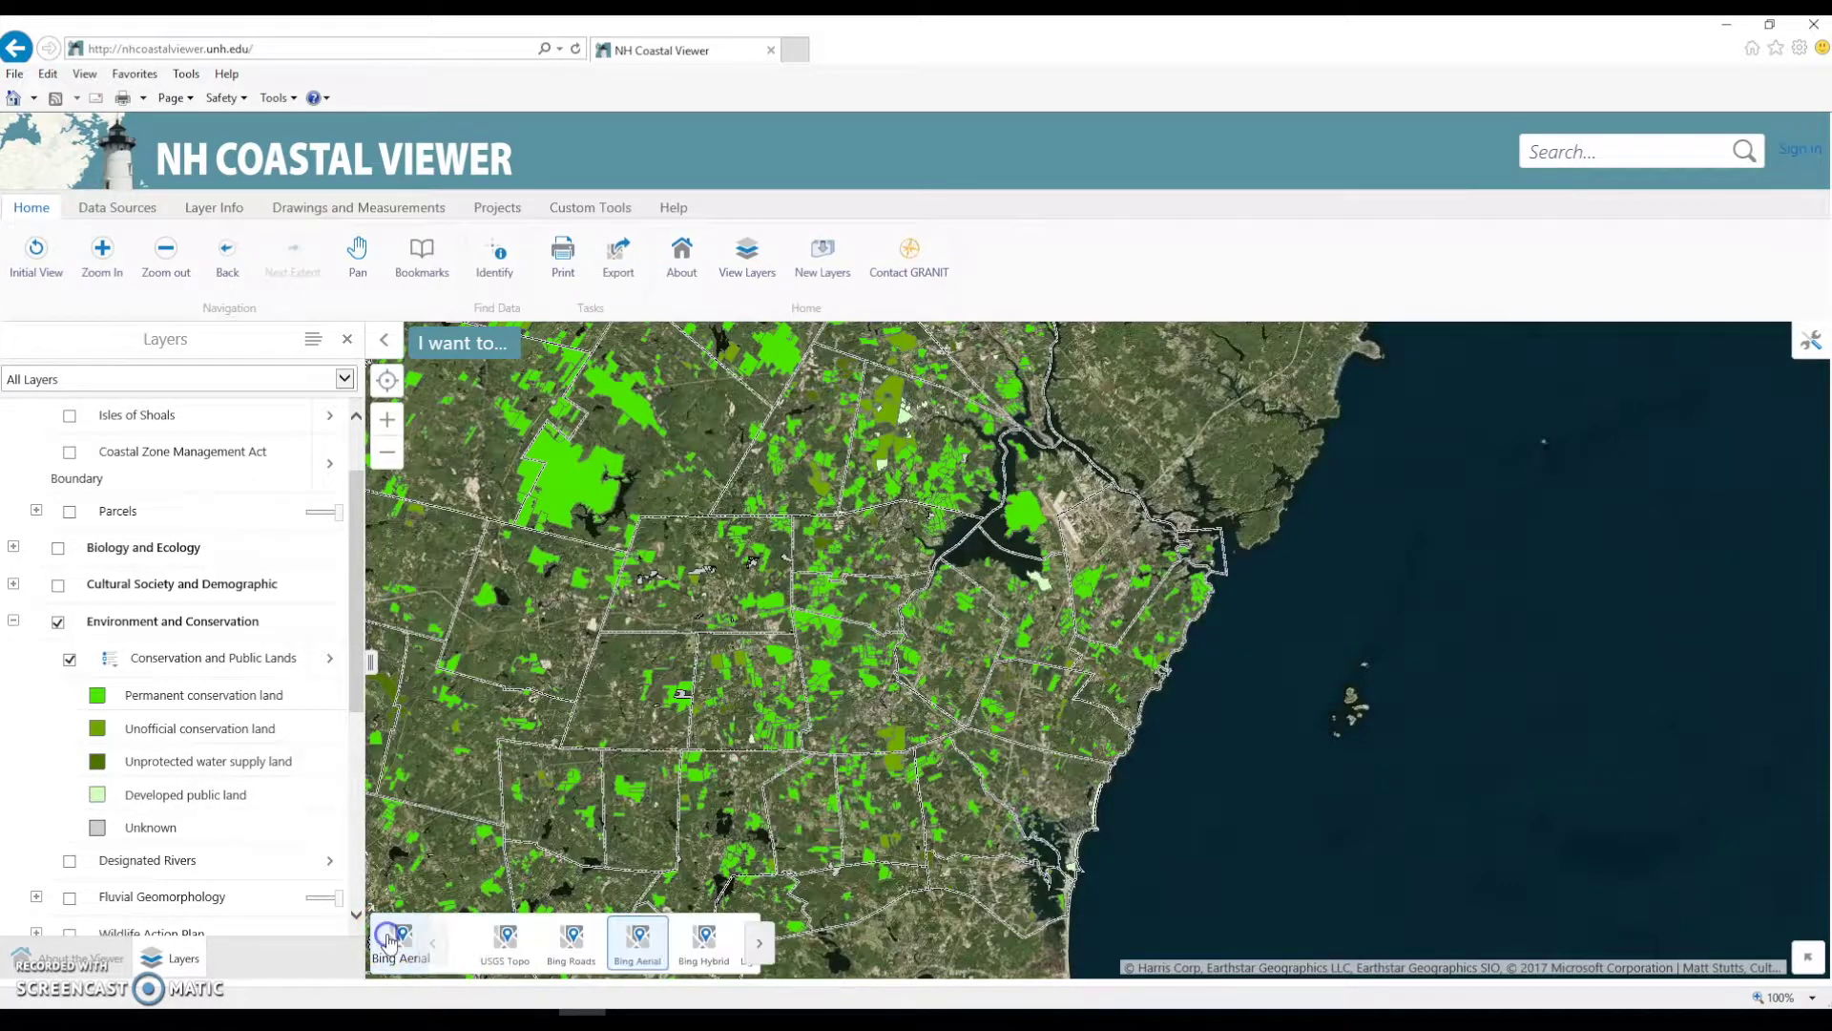
click(570, 942)
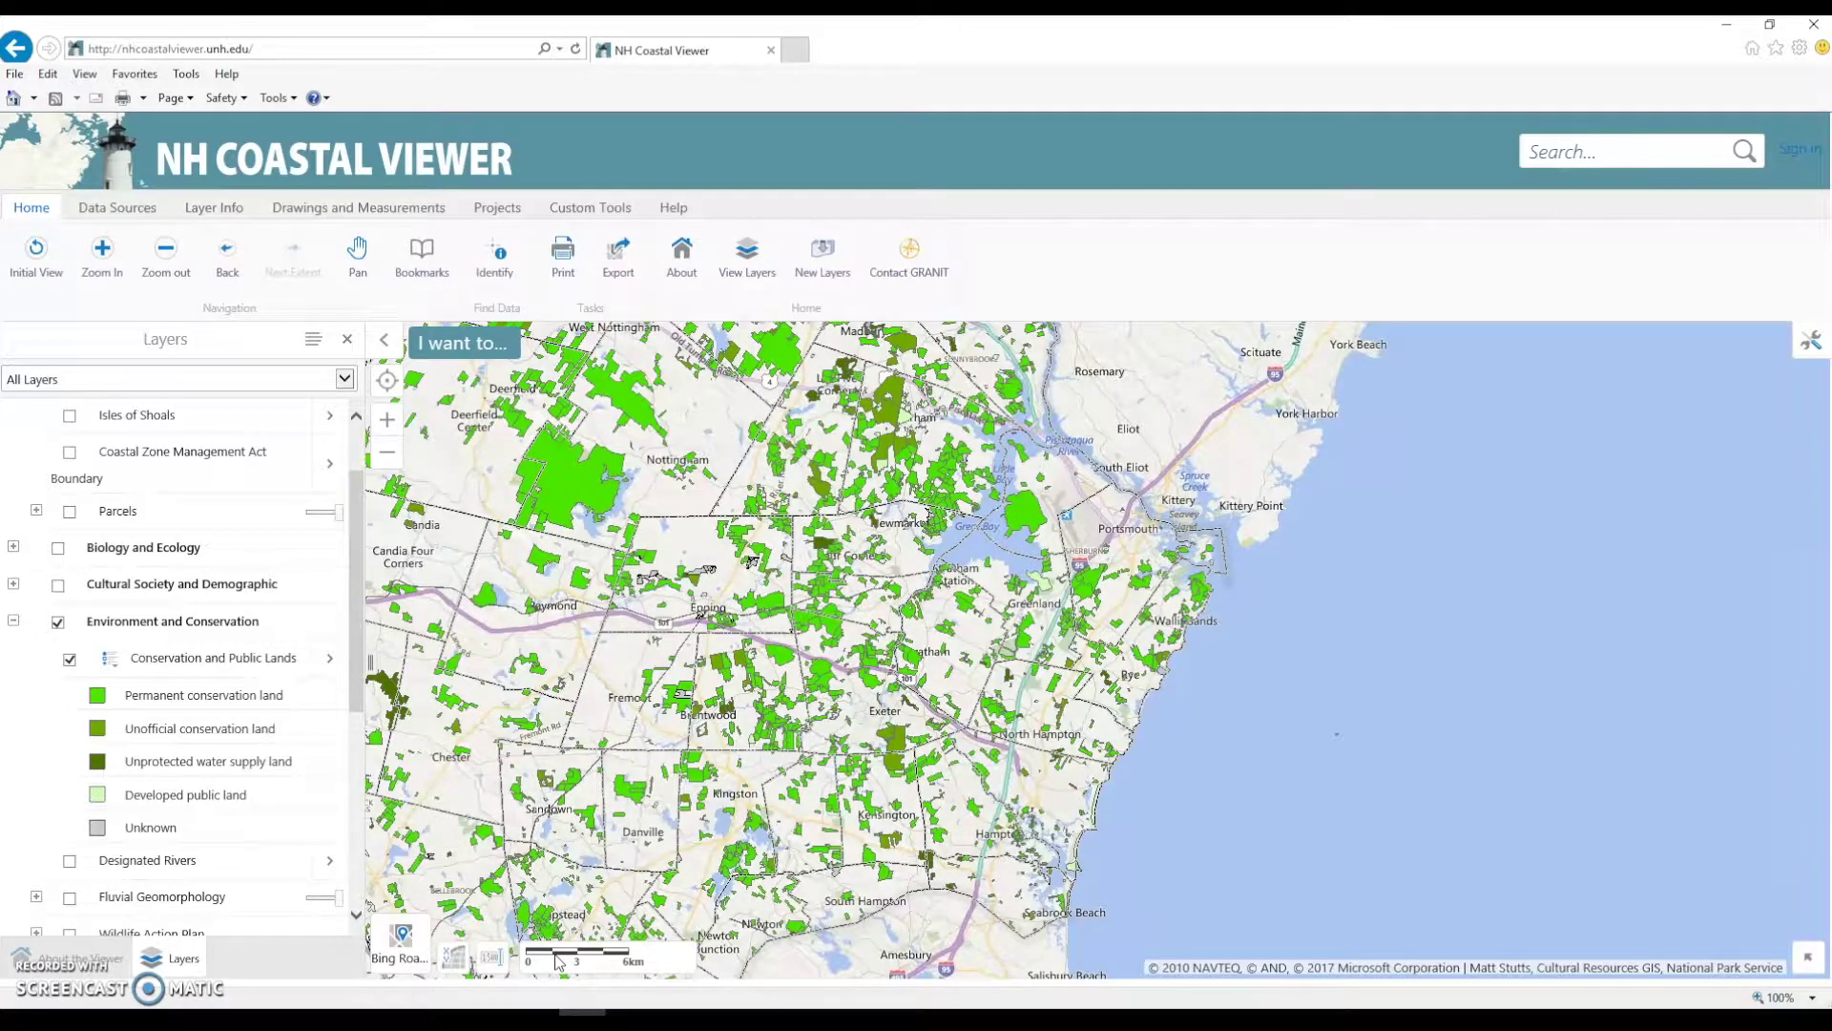
Step: Zoom the map in on a rectangle around Great Bay, from near Durham to North Hampton
click(105, 263)
click(156, 268)
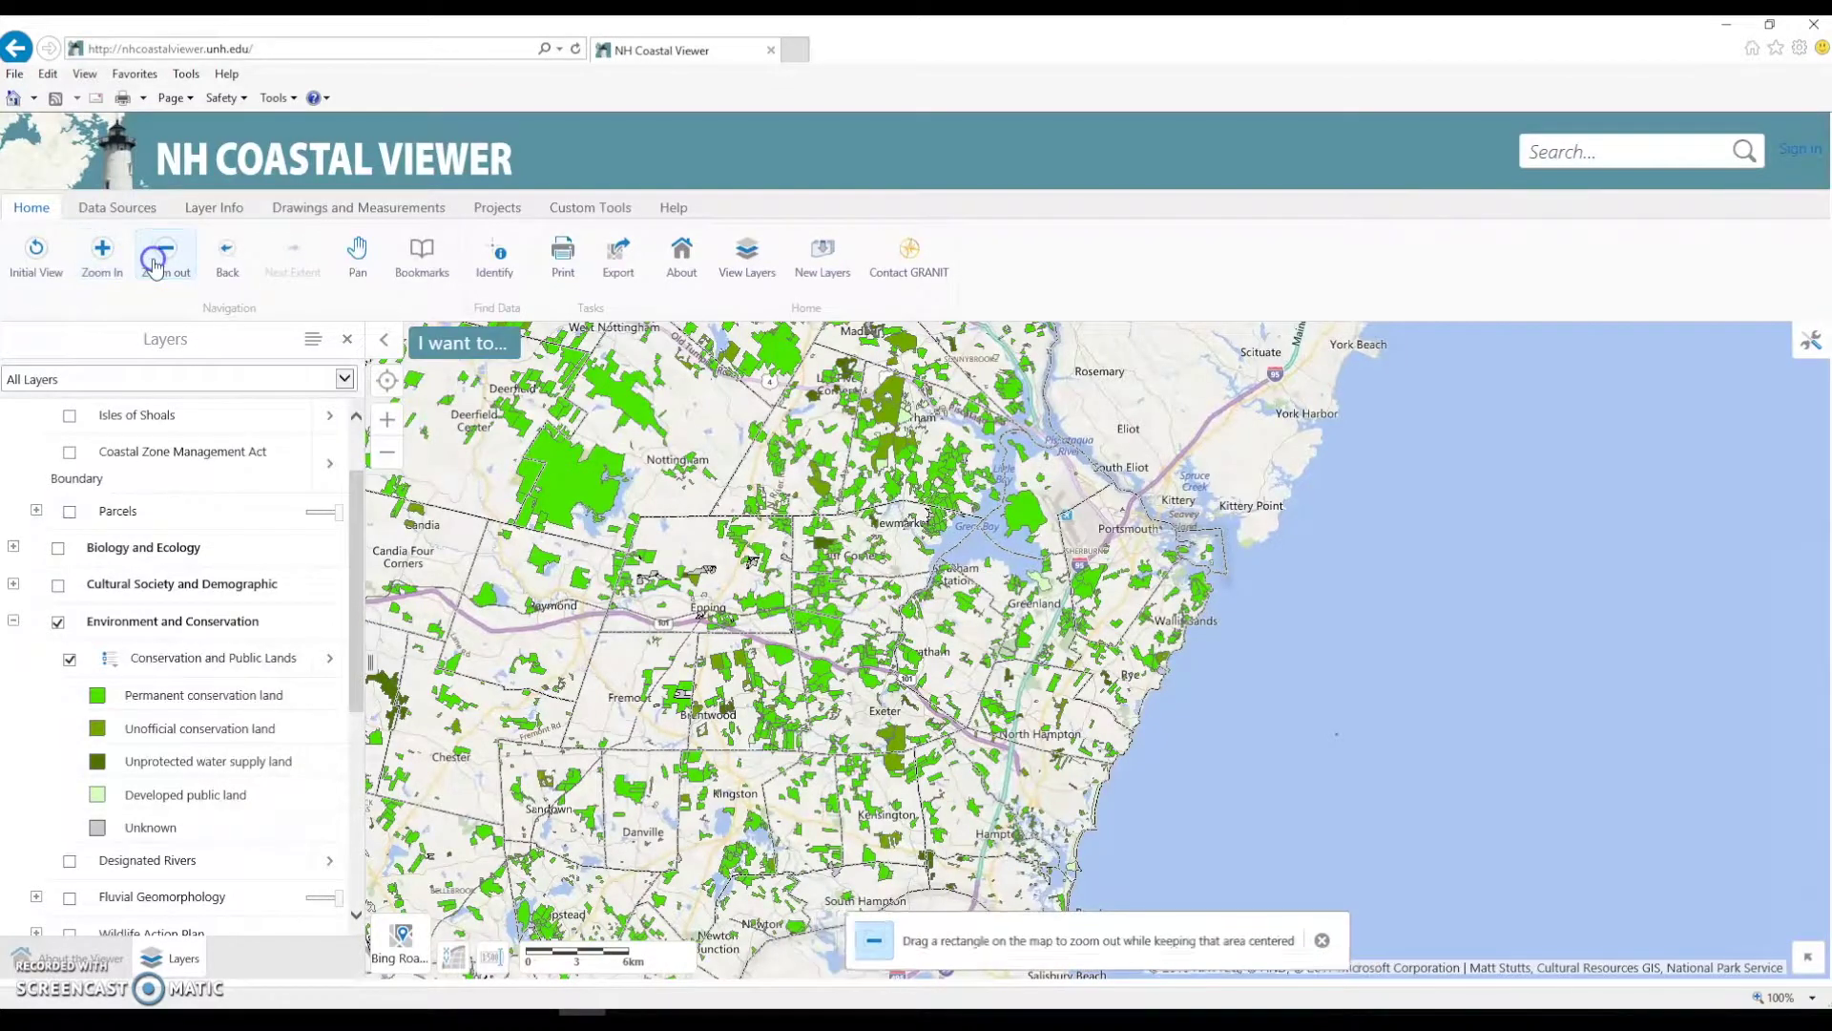
click(105, 258)
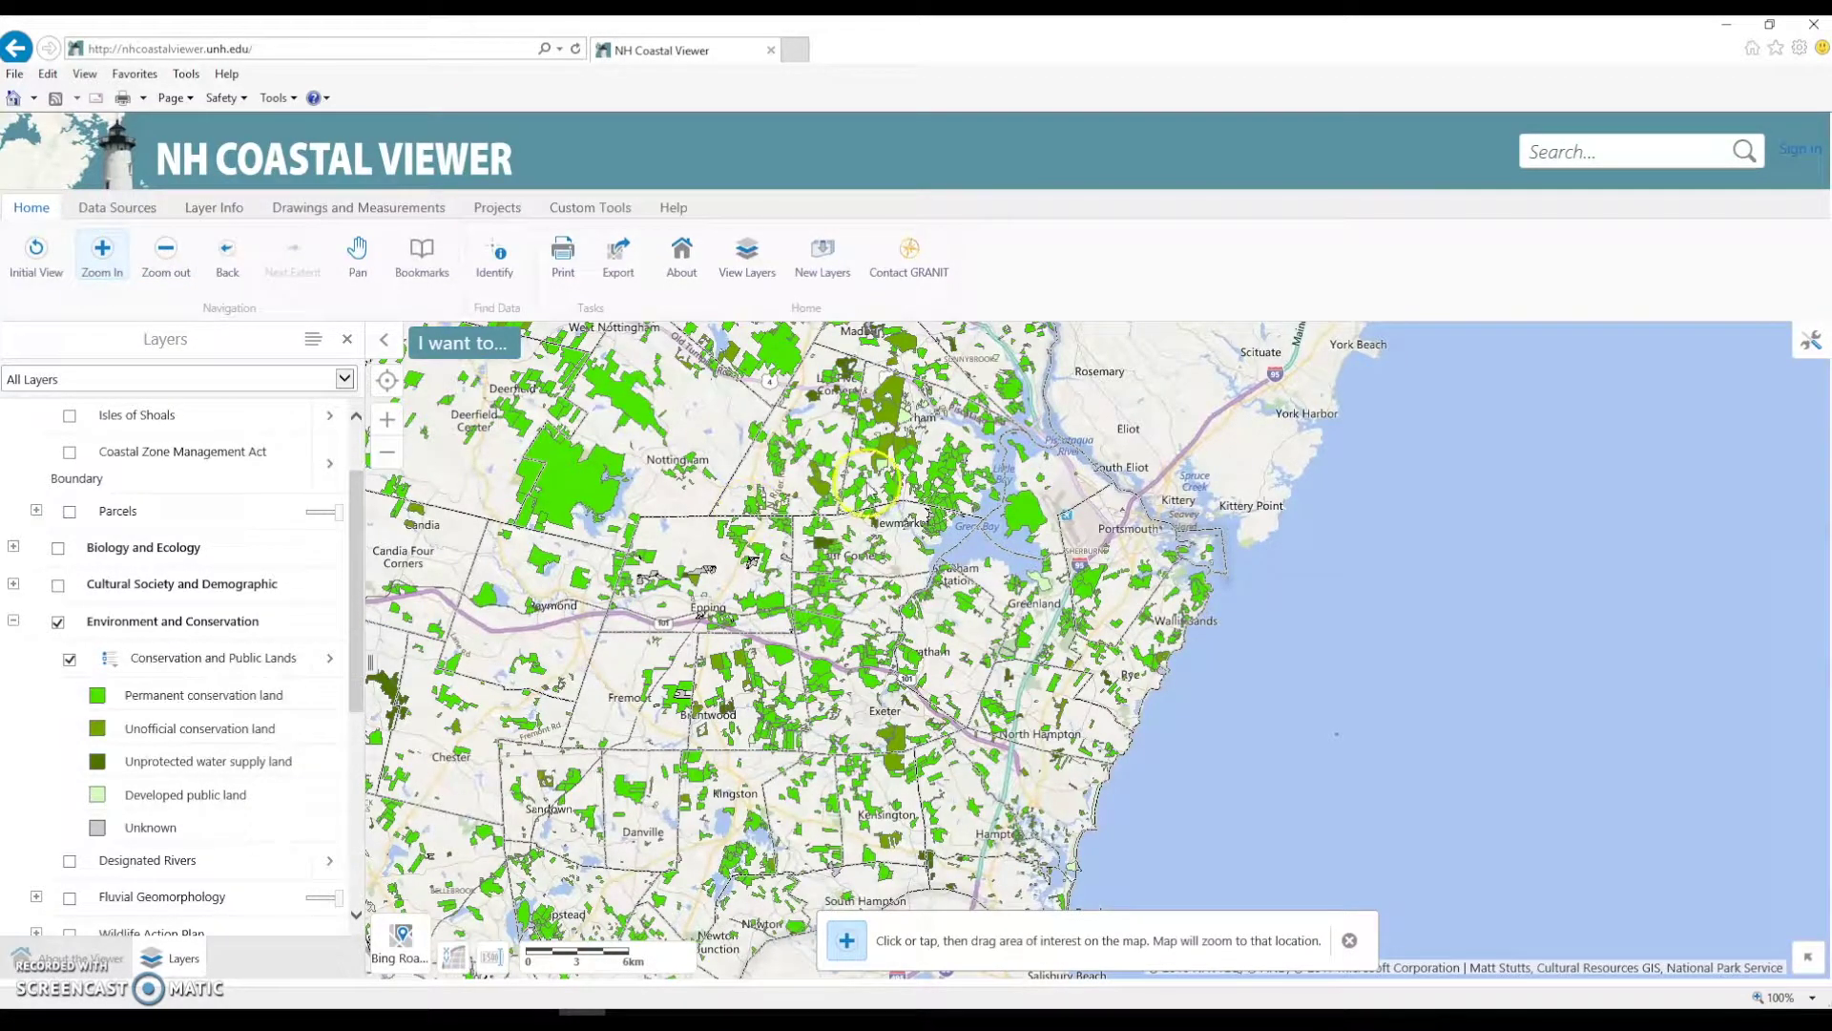
drag(884, 406, 1116, 744)
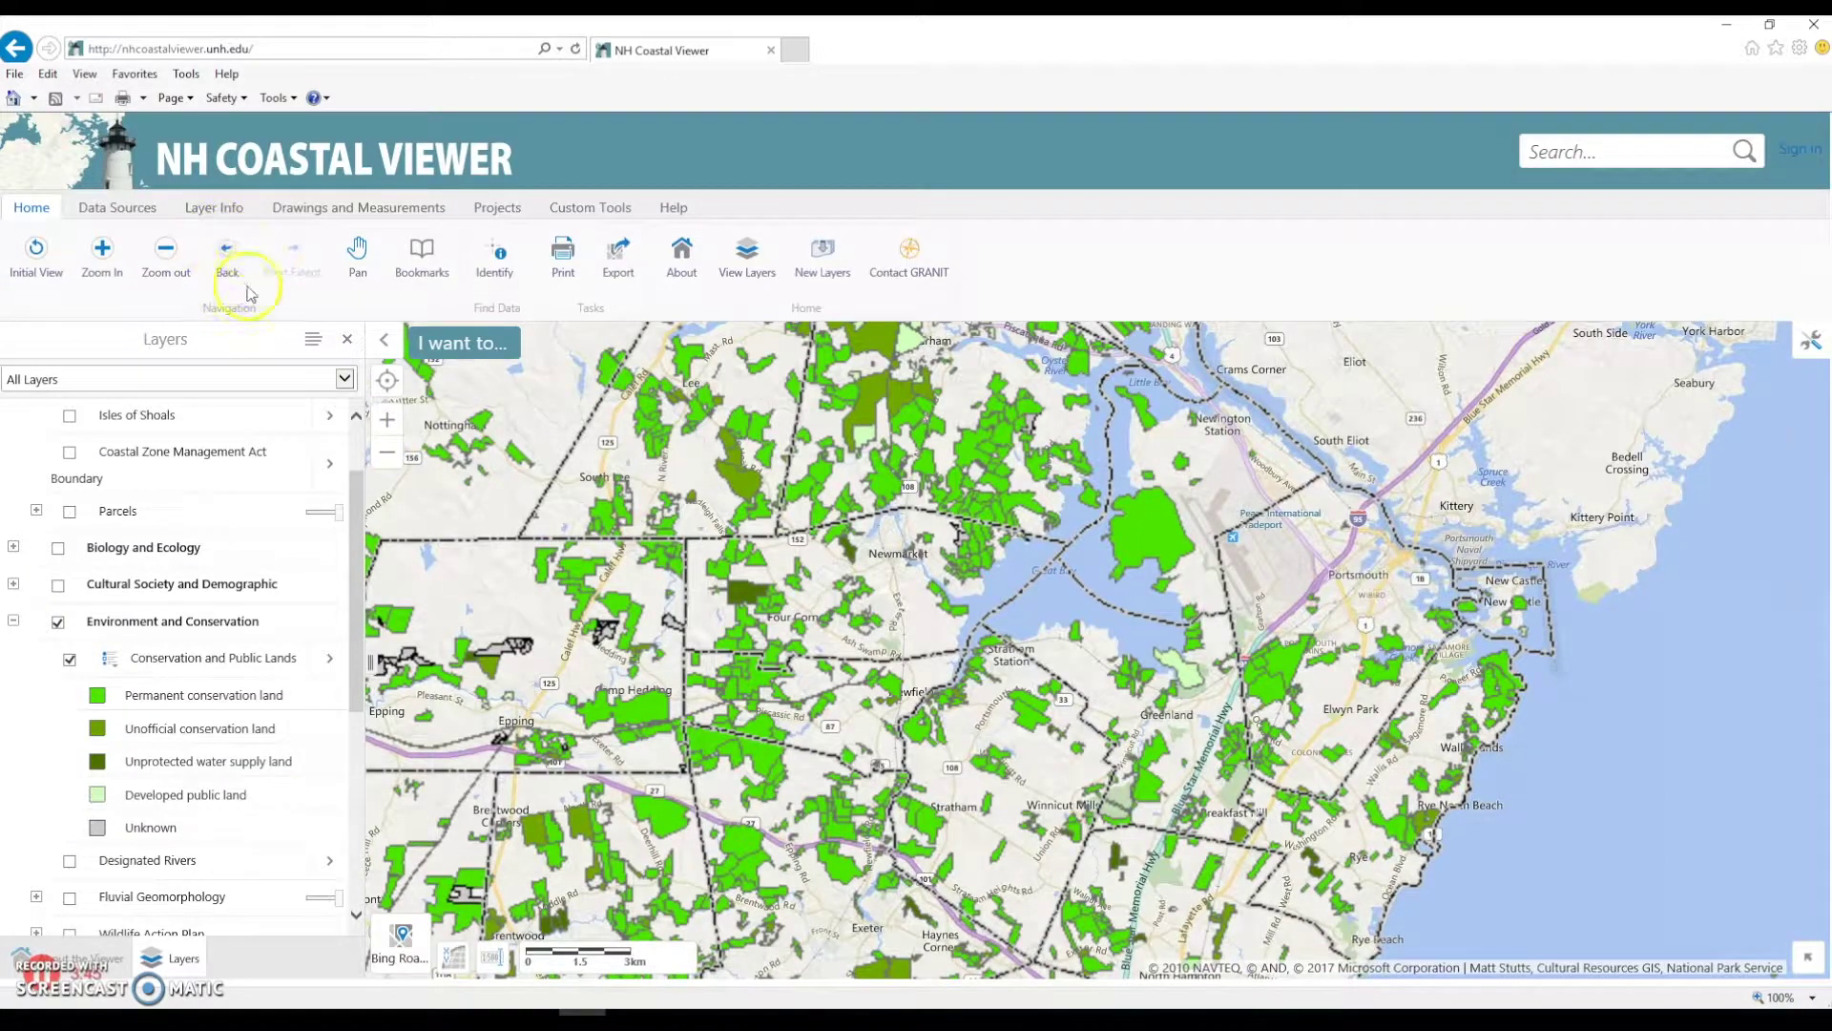
click(229, 256)
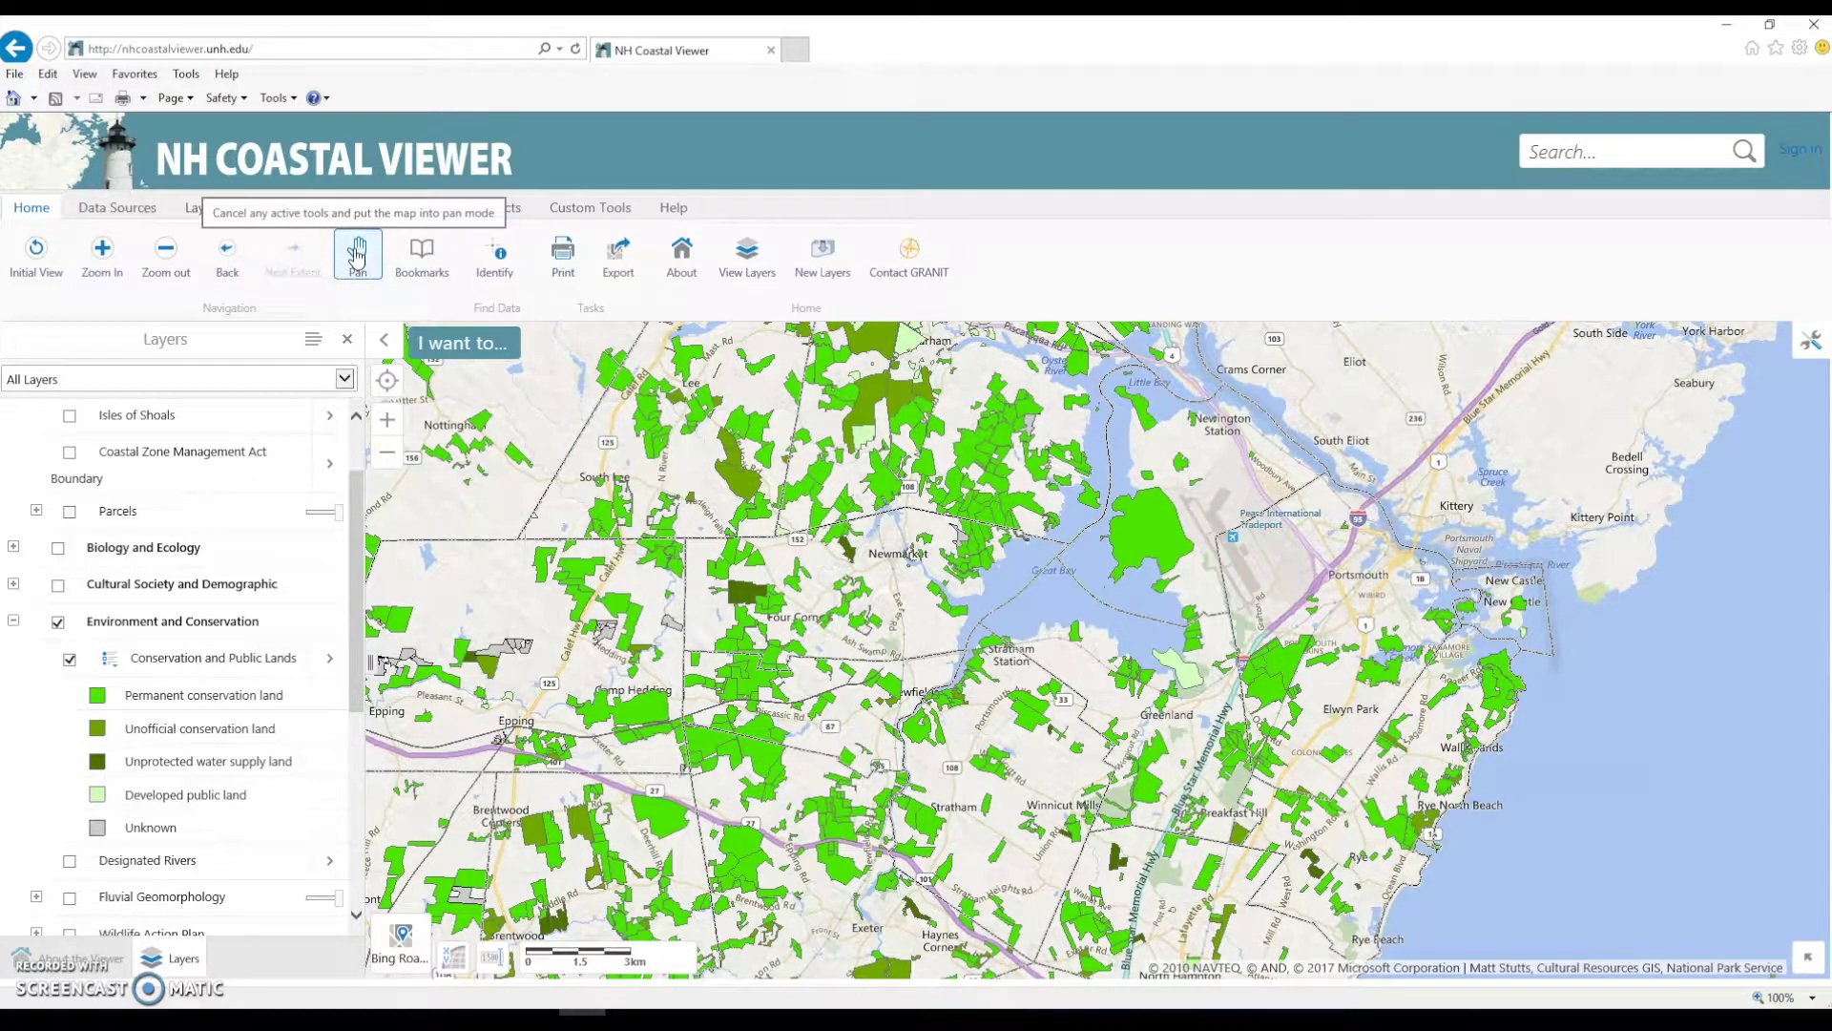
click(356, 253)
click(411, 444)
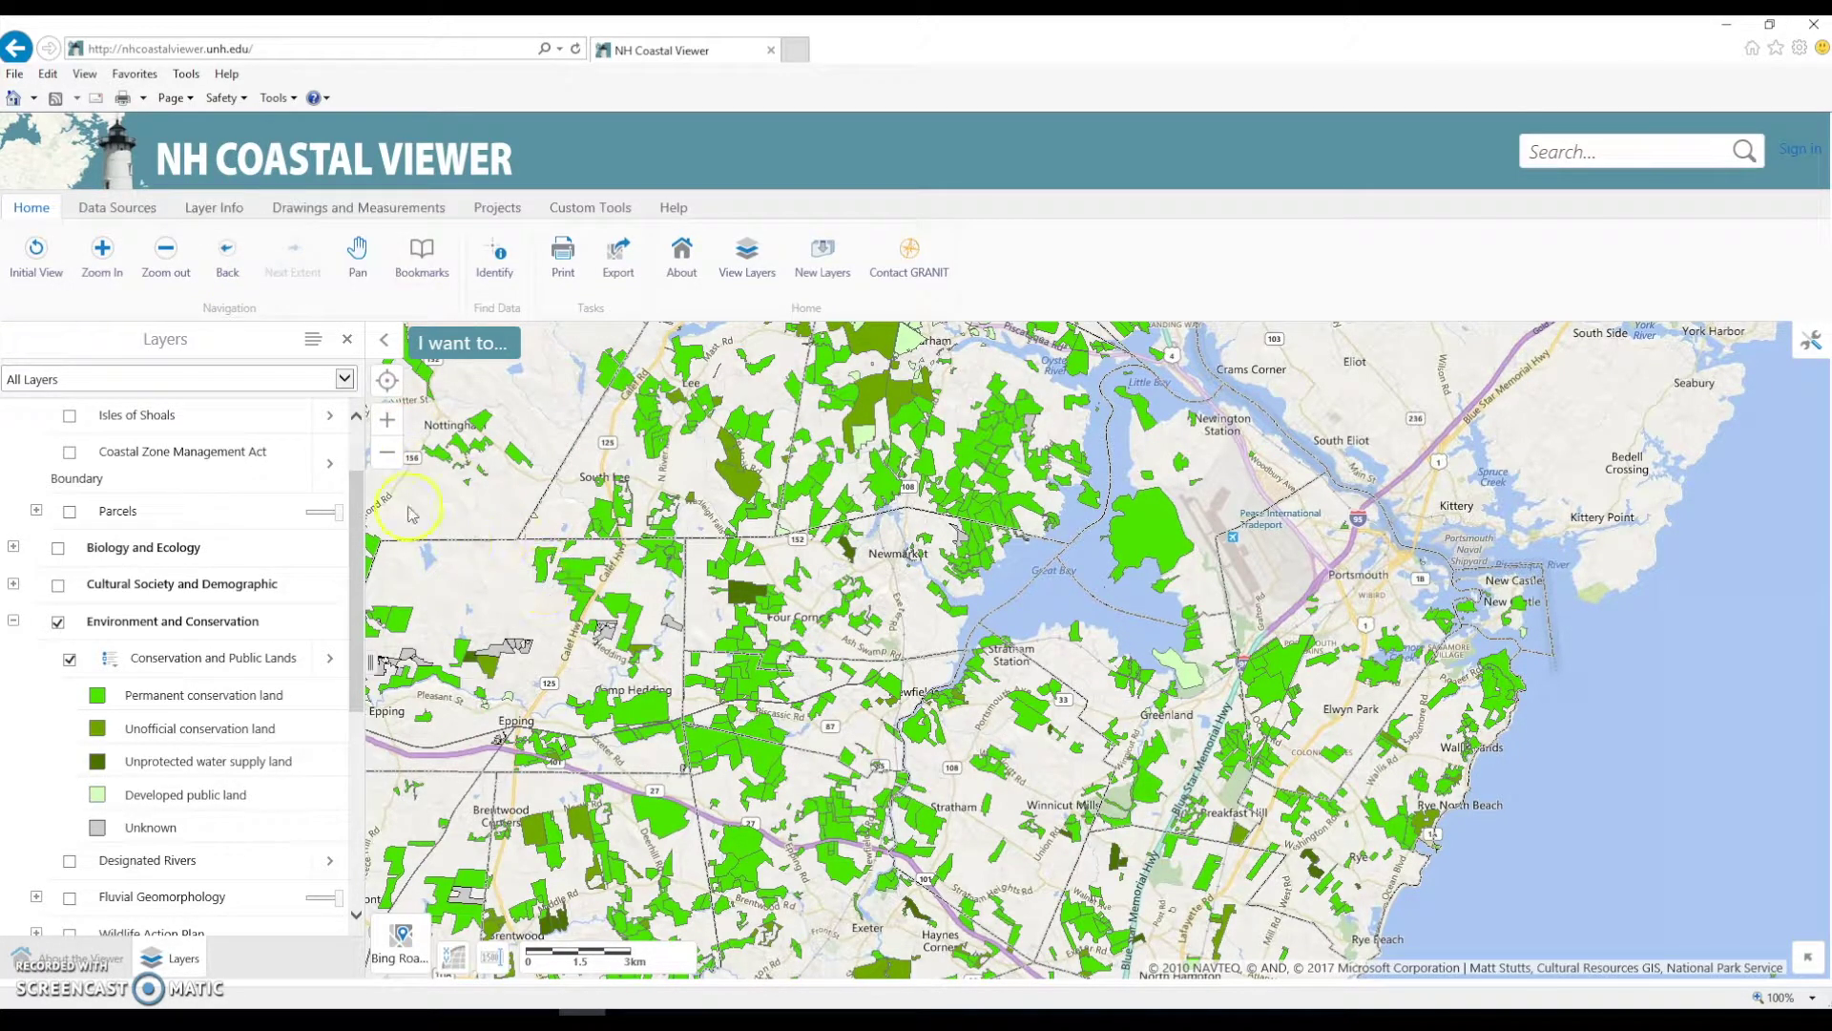
click(40, 272)
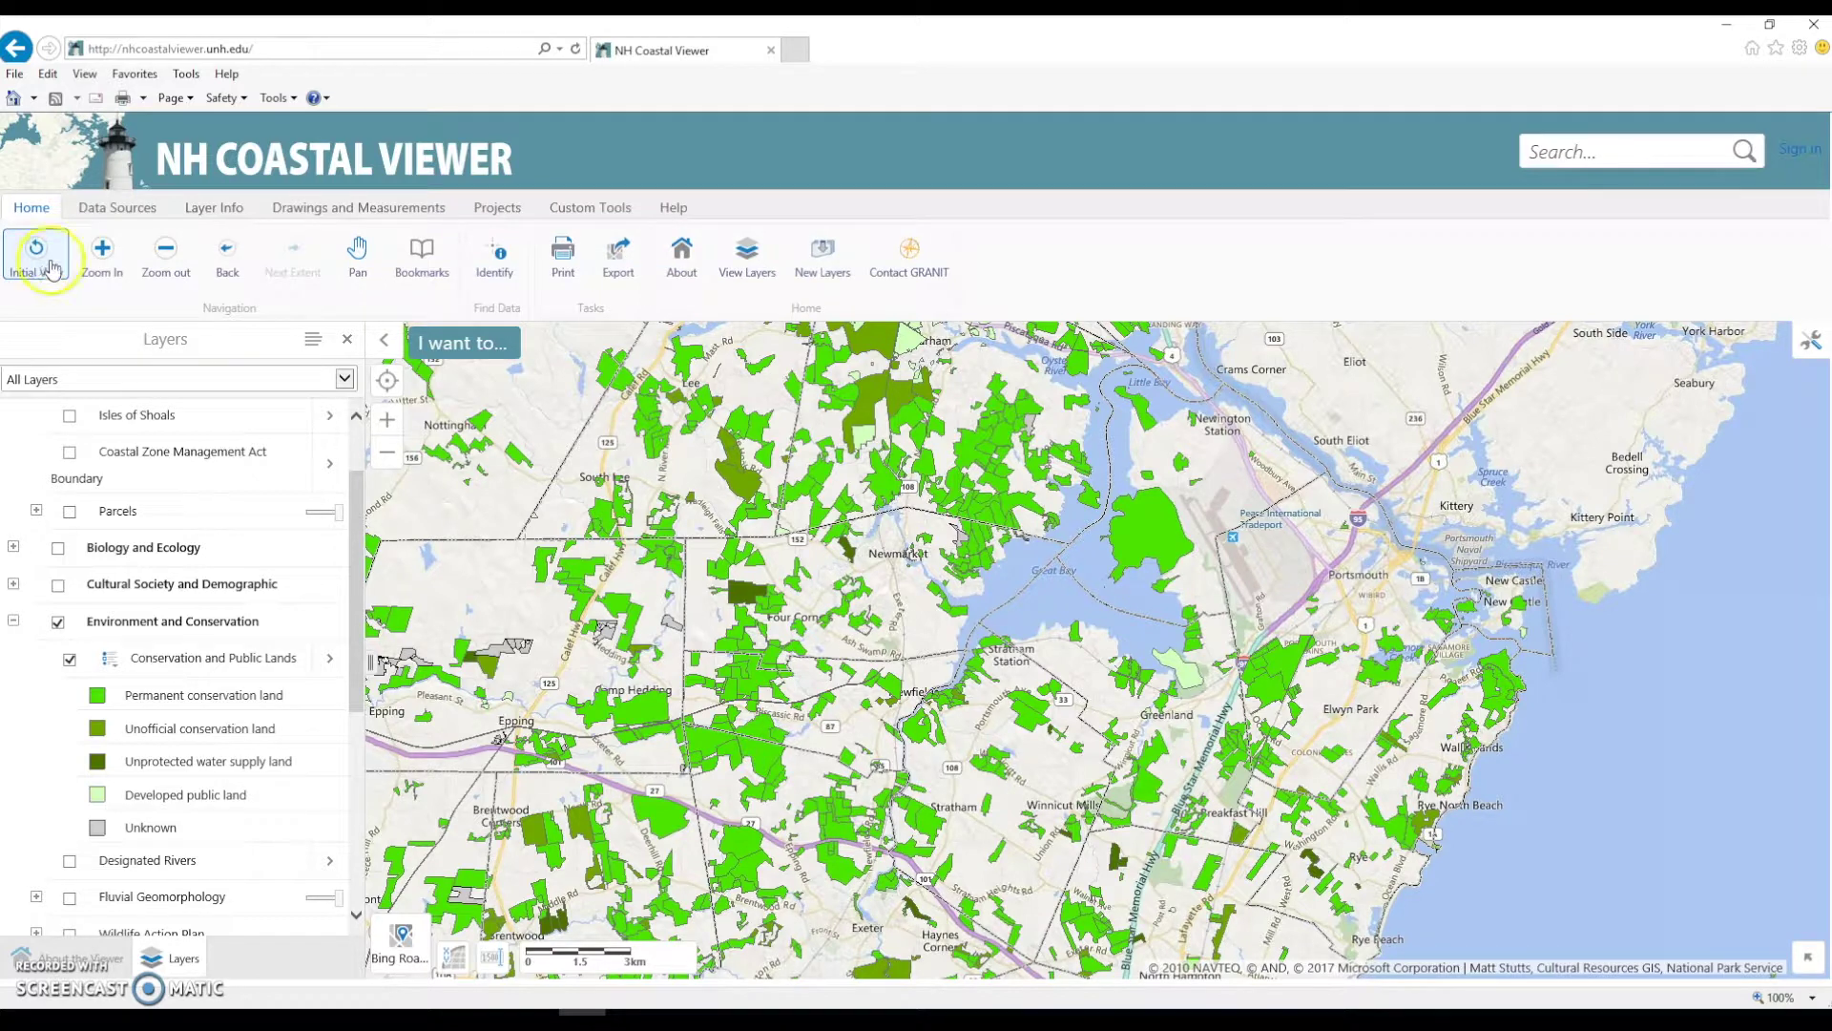
Step: View the form for zooming to a street address, city/town or zipcode, and close it without searching
click(463, 350)
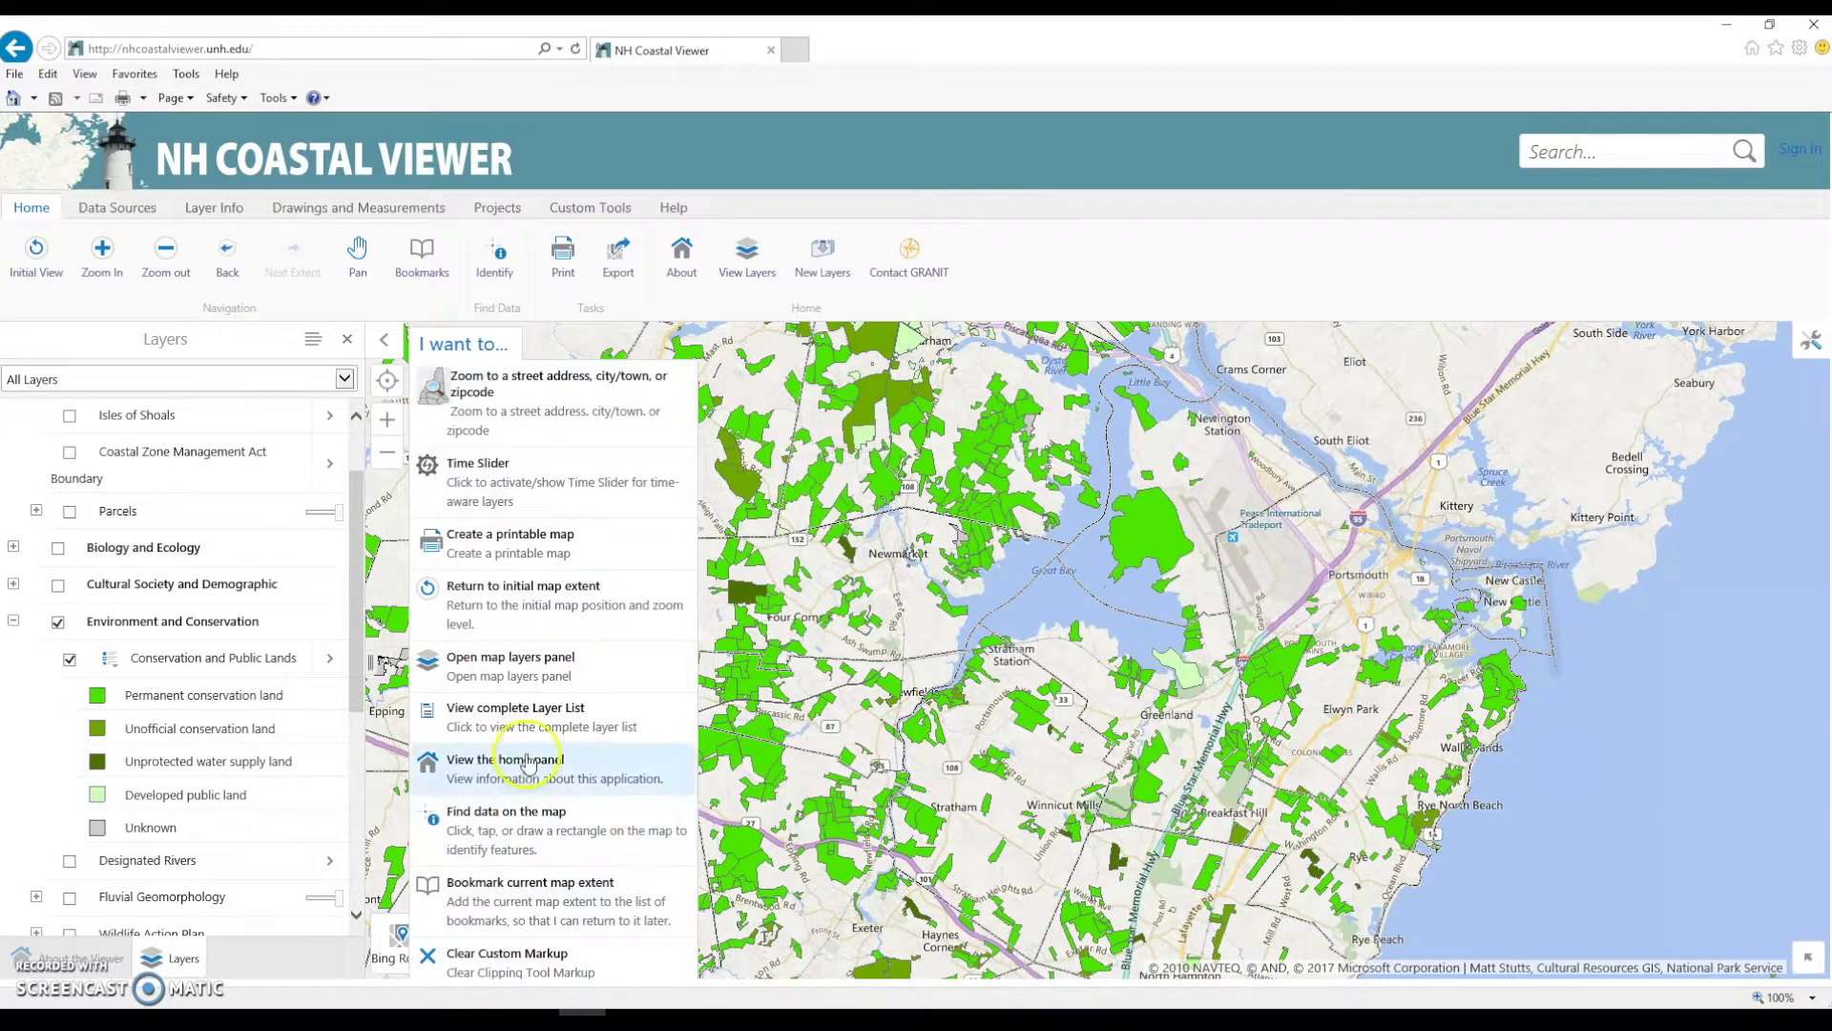
click(494, 399)
click(332, 395)
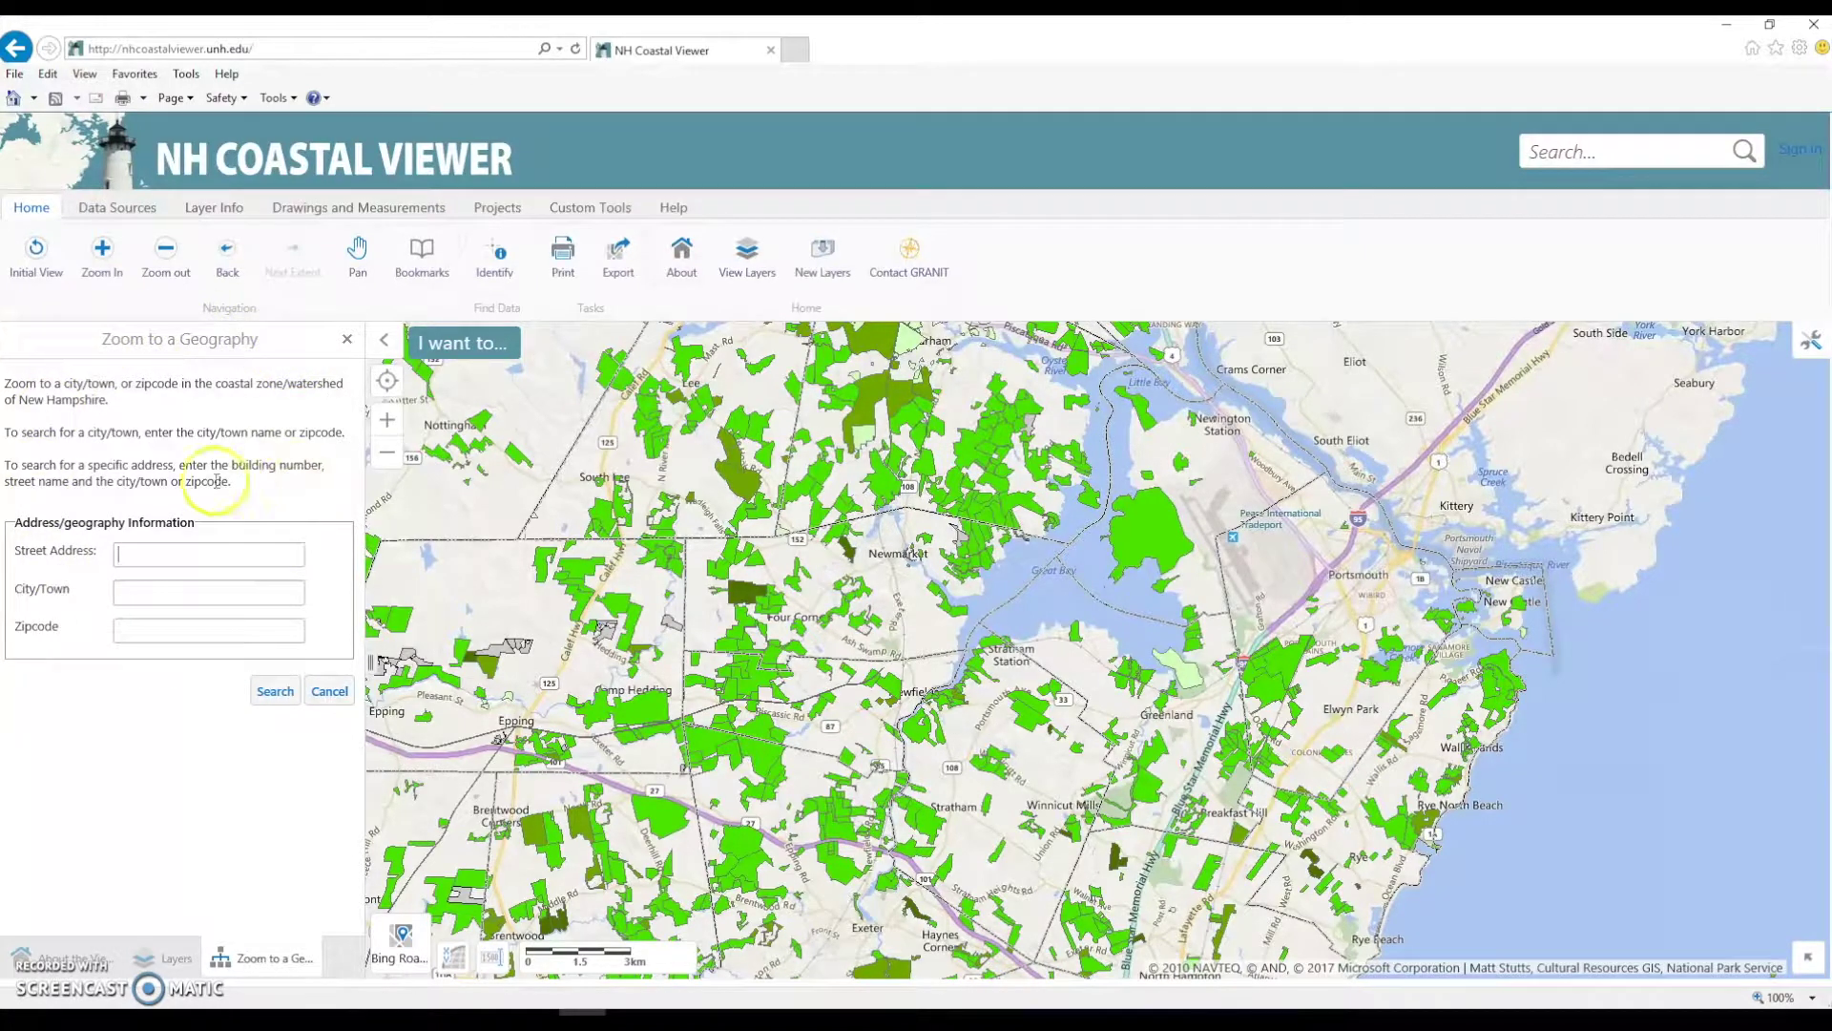
click(329, 693)
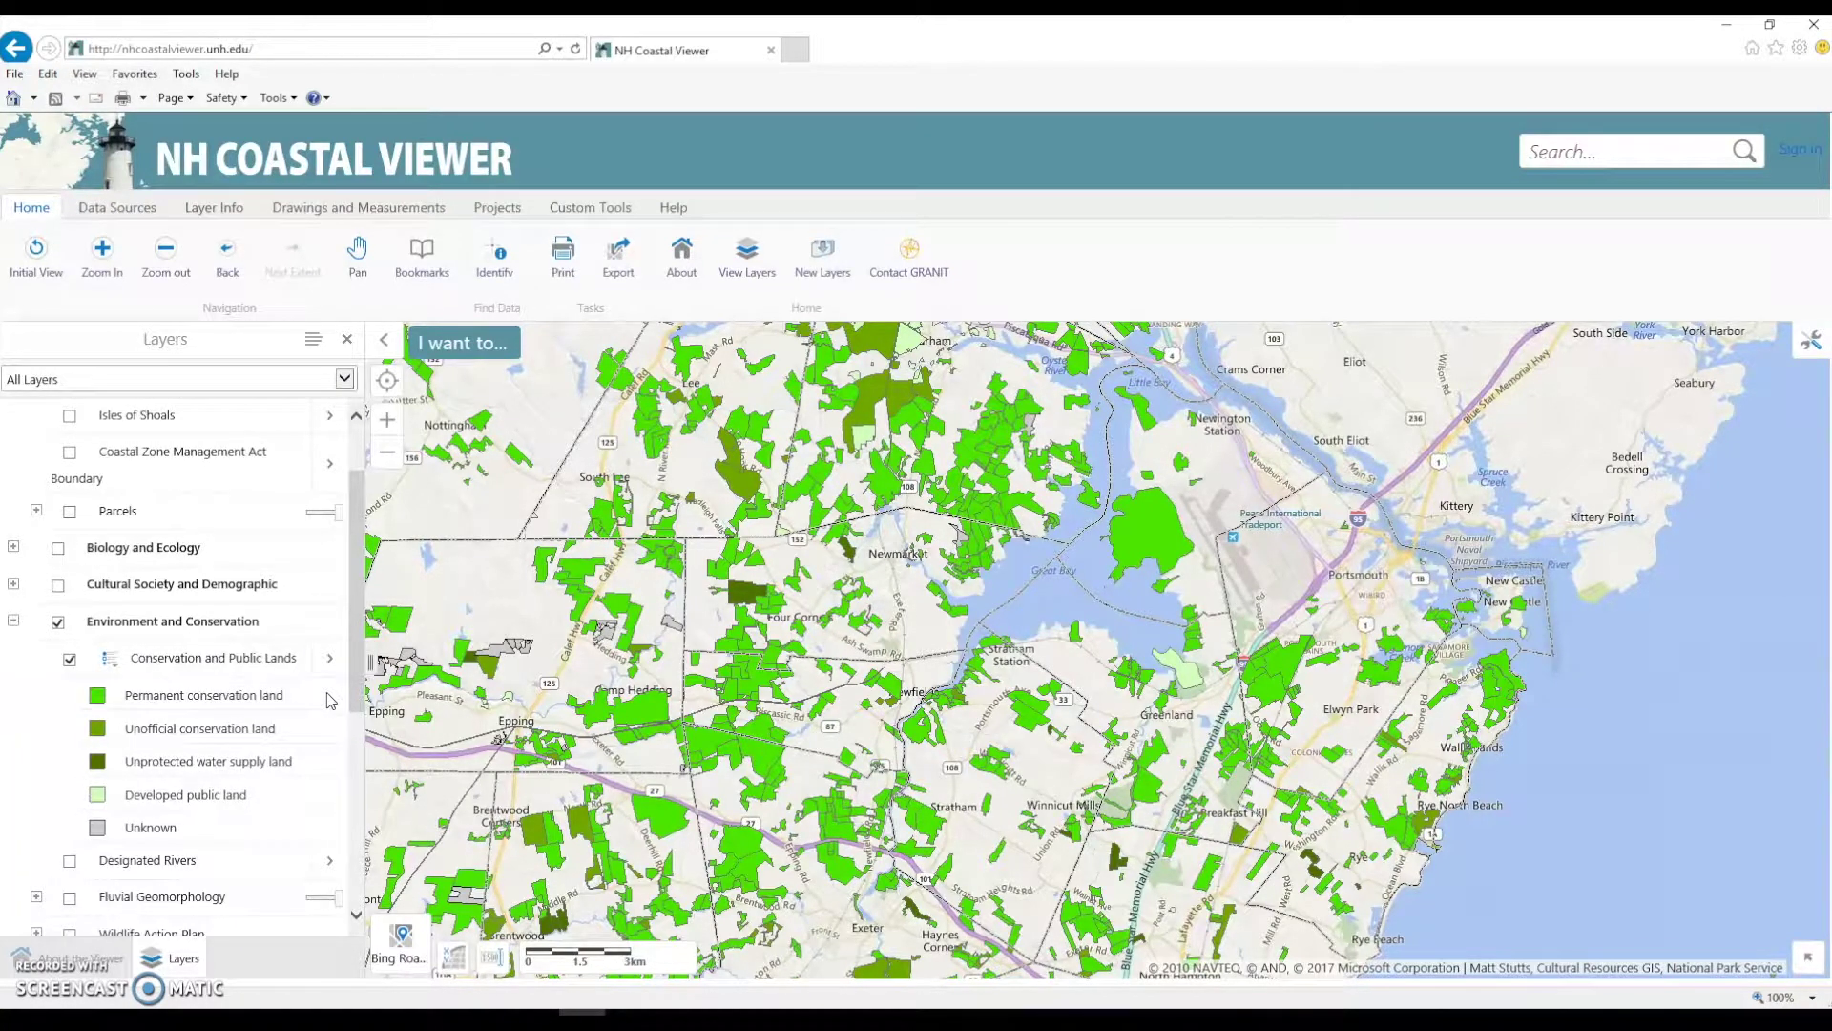
click(298, 704)
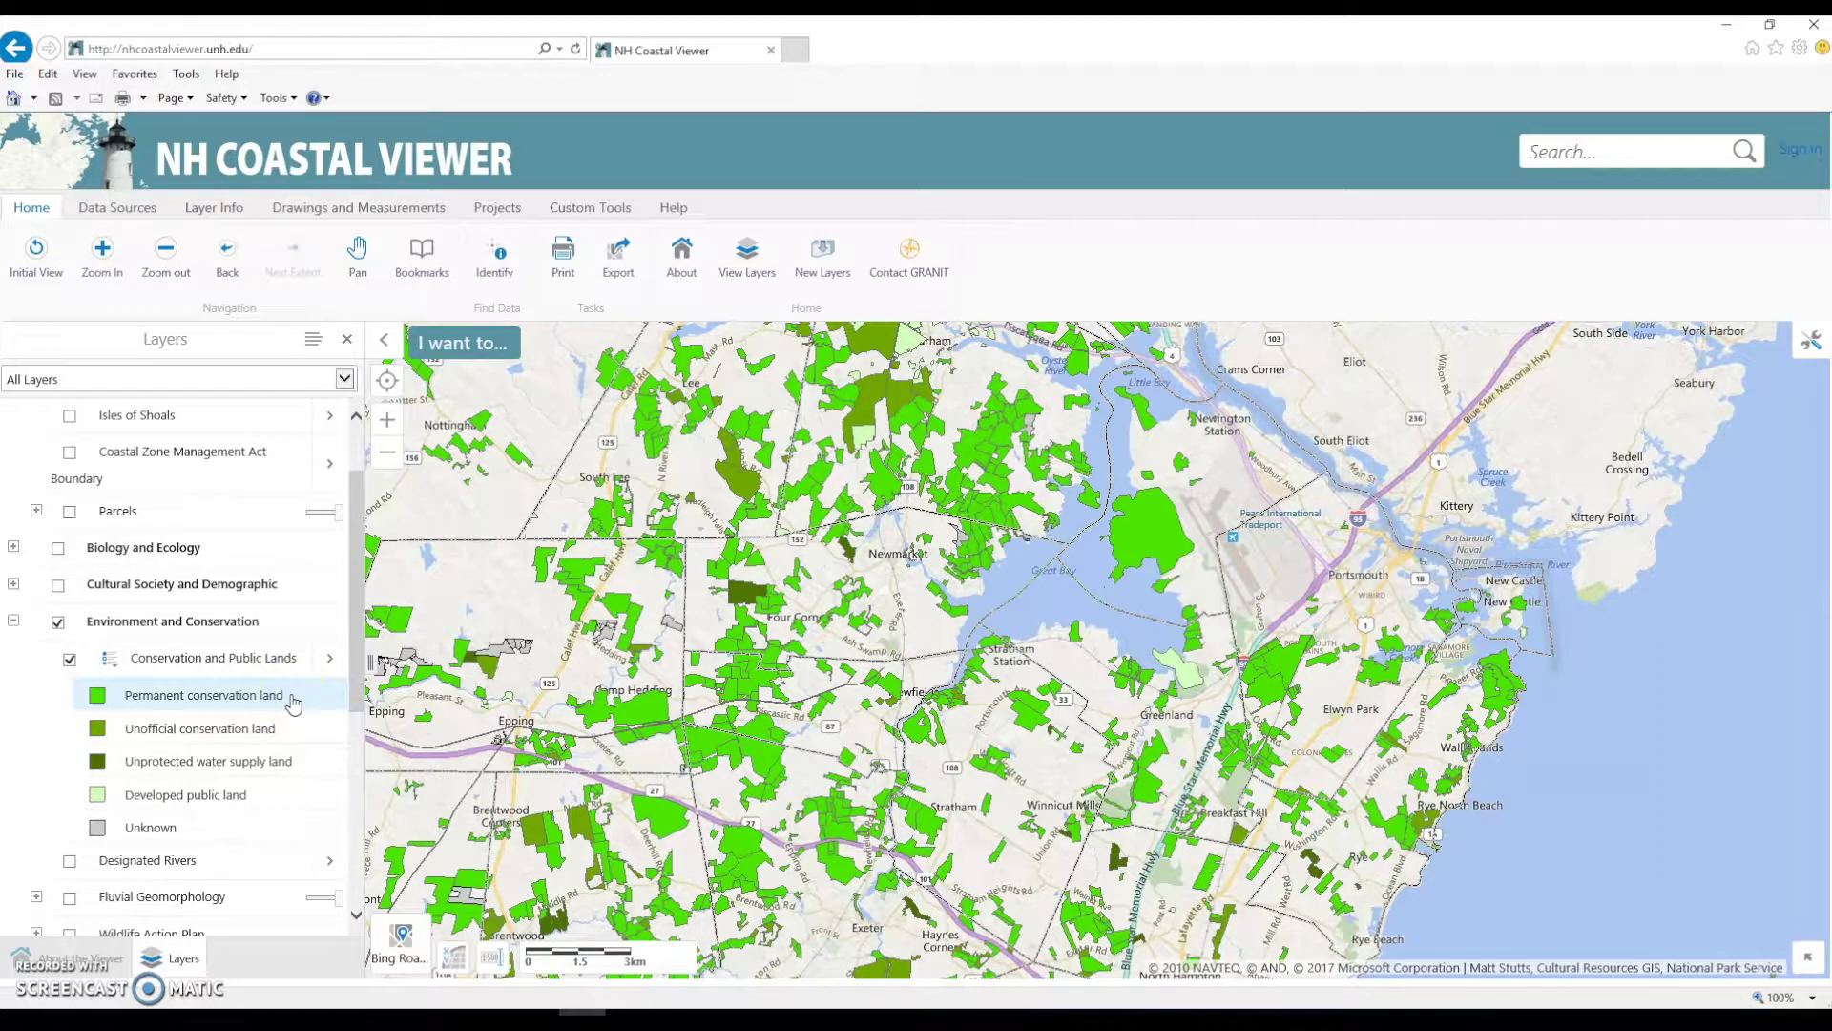
Step: Identify the map features at the large permanent conservation land parcel on the east side of Great Bay
click(494, 277)
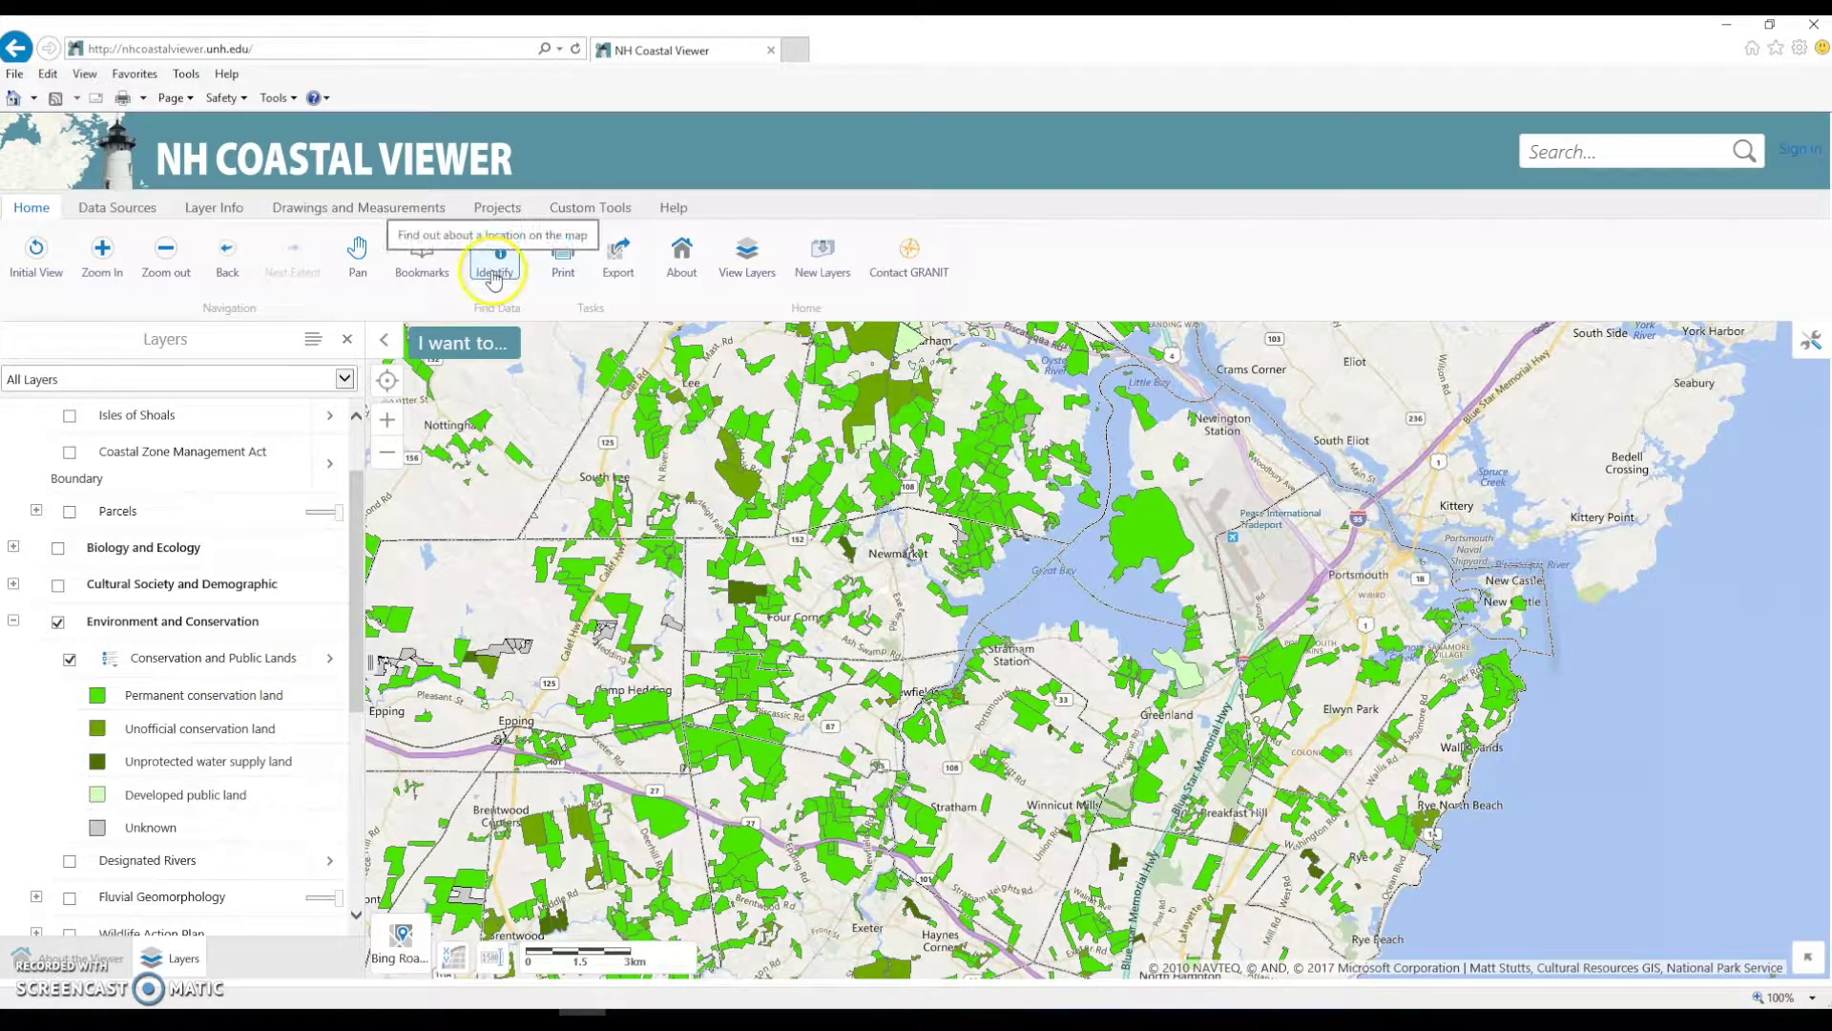
click(494, 273)
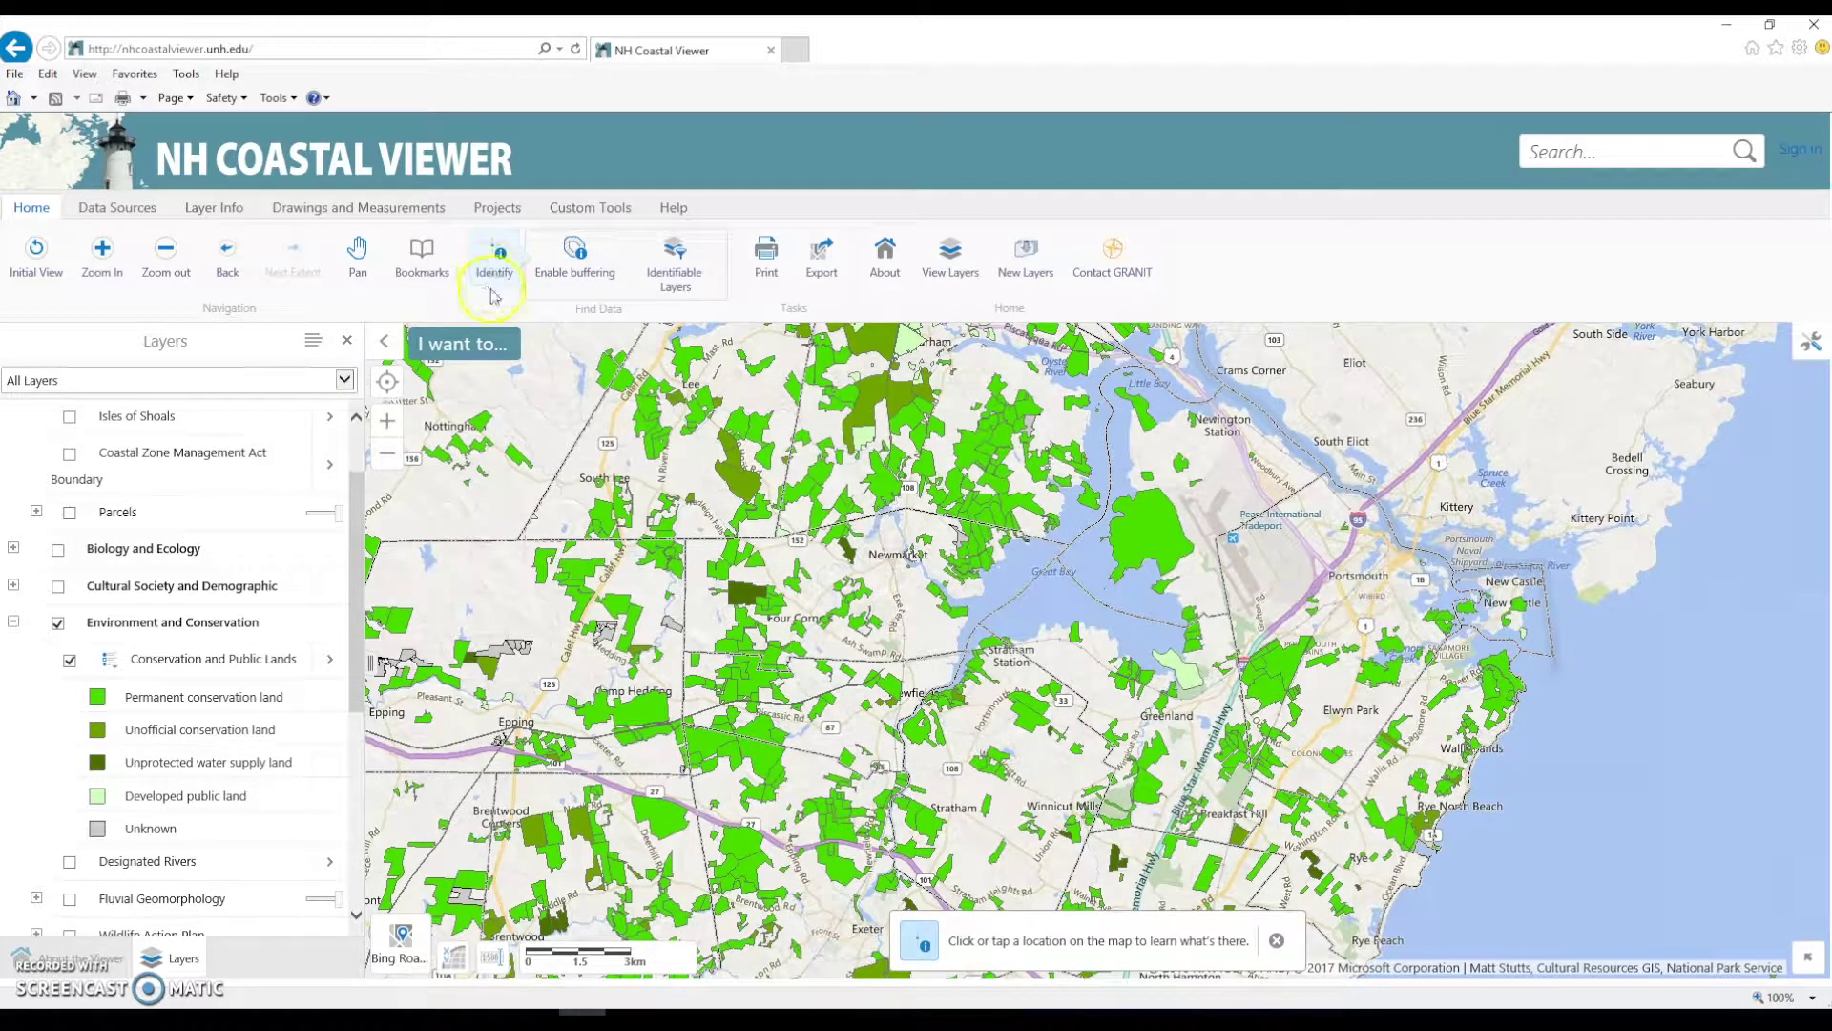
click(1047, 660)
click(1160, 524)
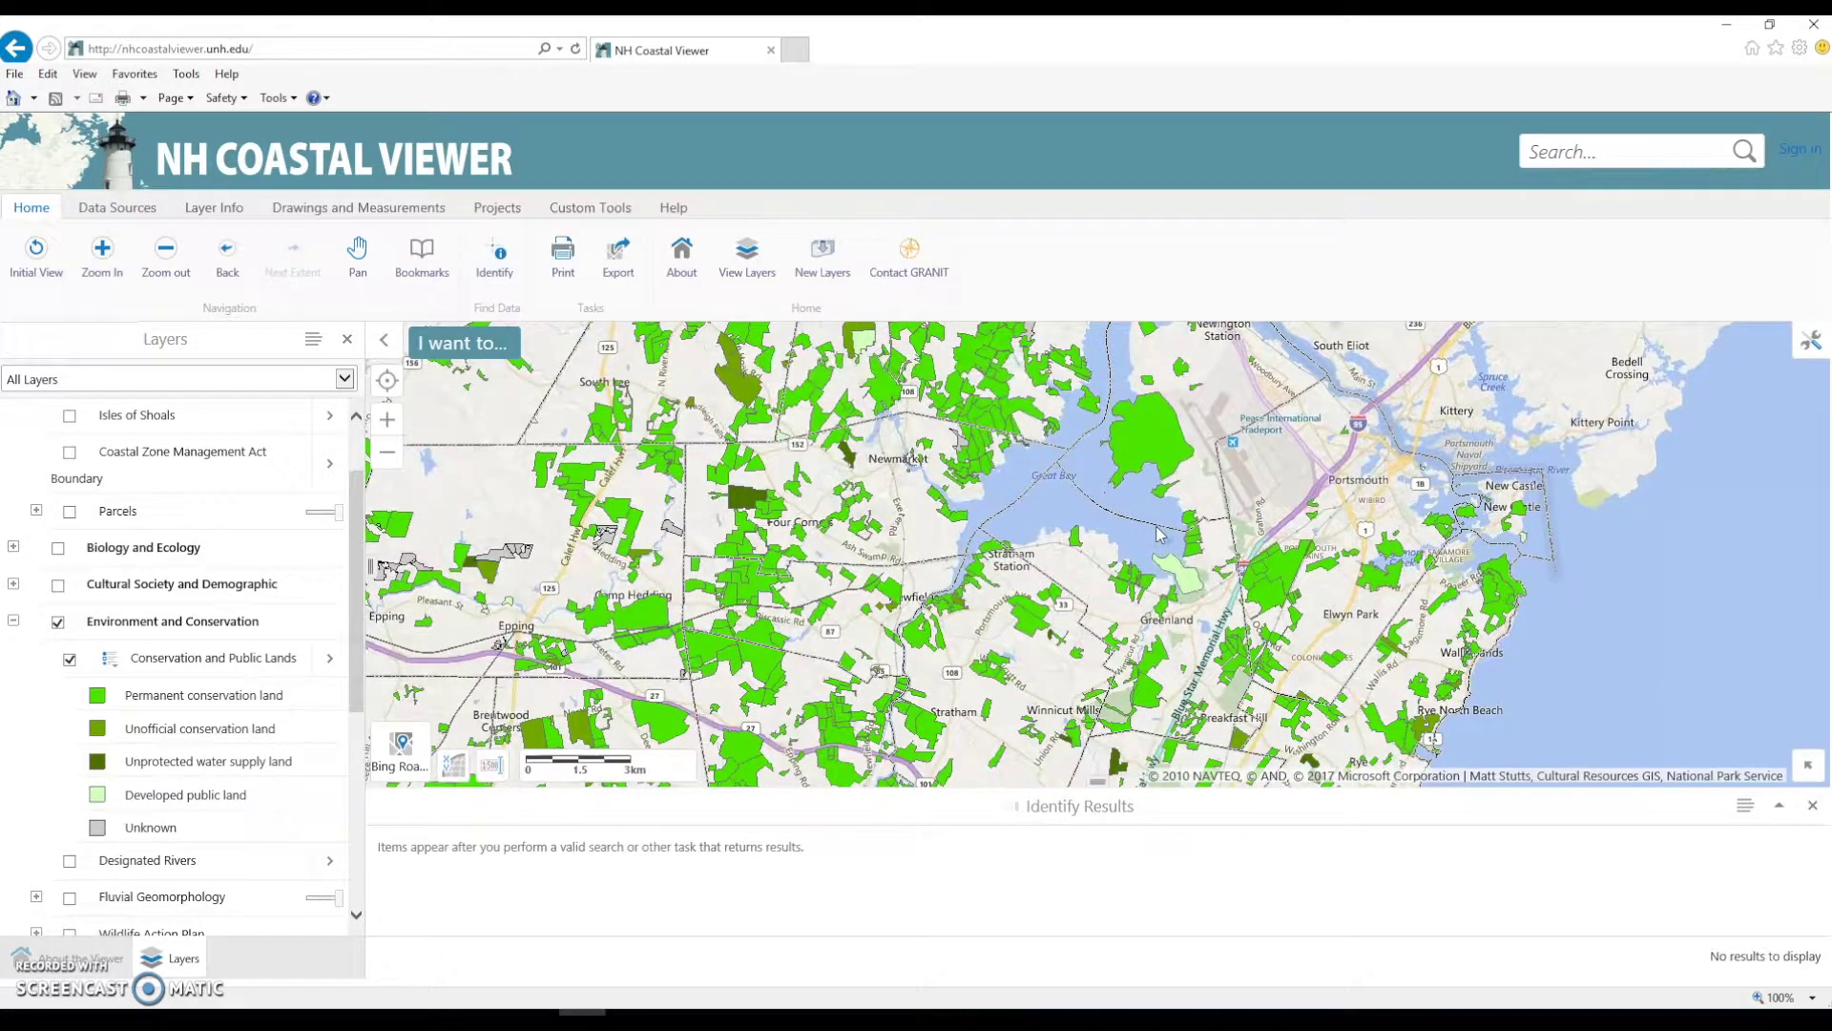
click(1010, 856)
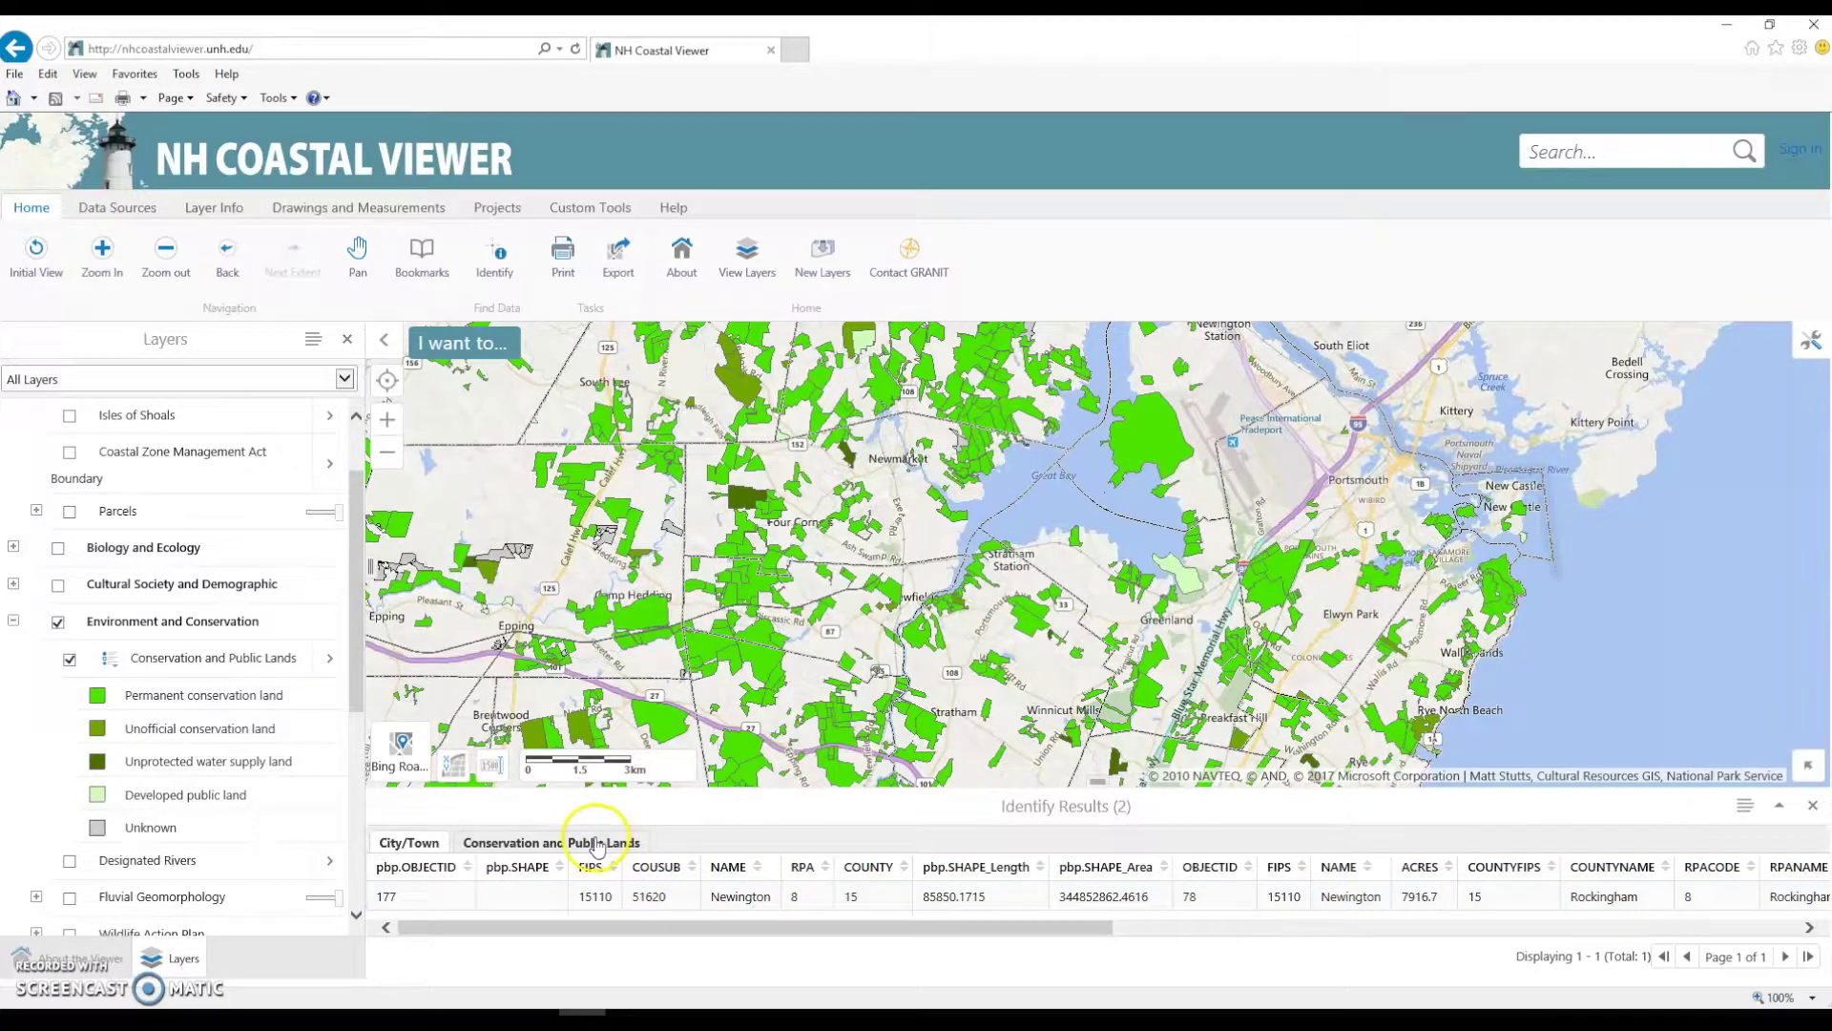
Step: Review the identified parcel's Conservation and Public Lands record and its City/Town record, and close the identify results
click(597, 843)
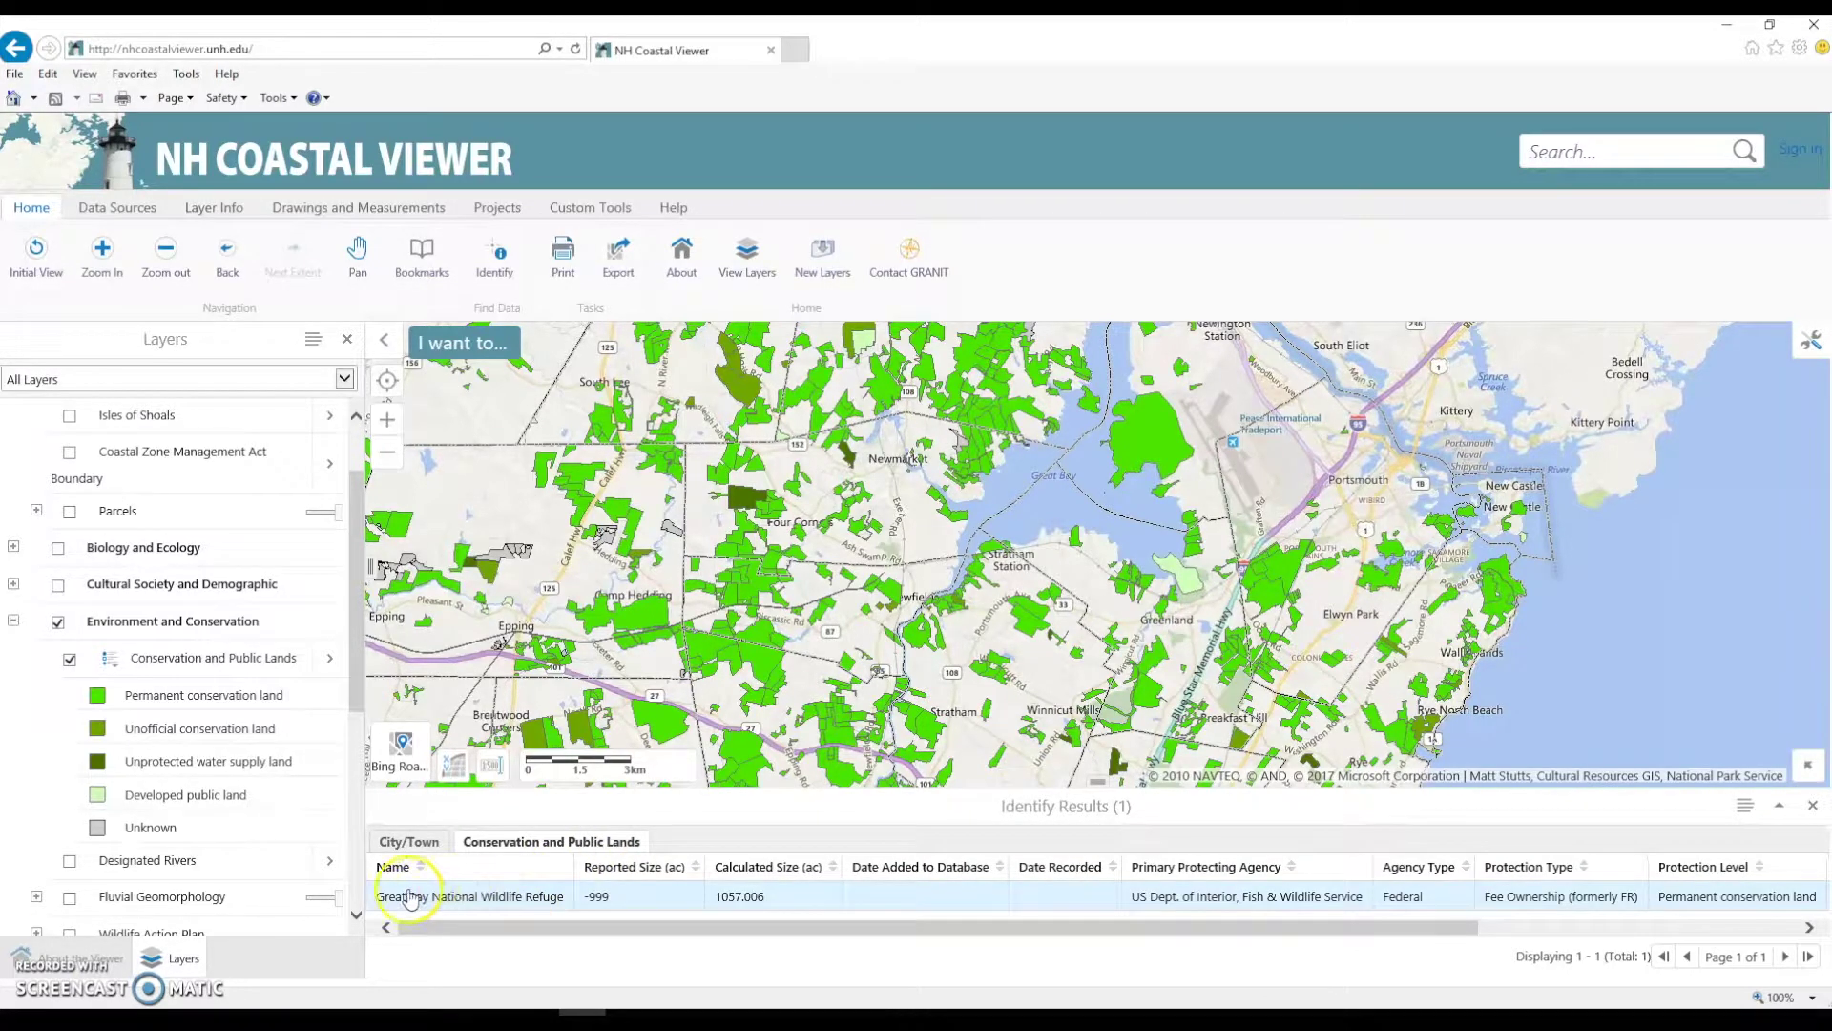
click(698, 913)
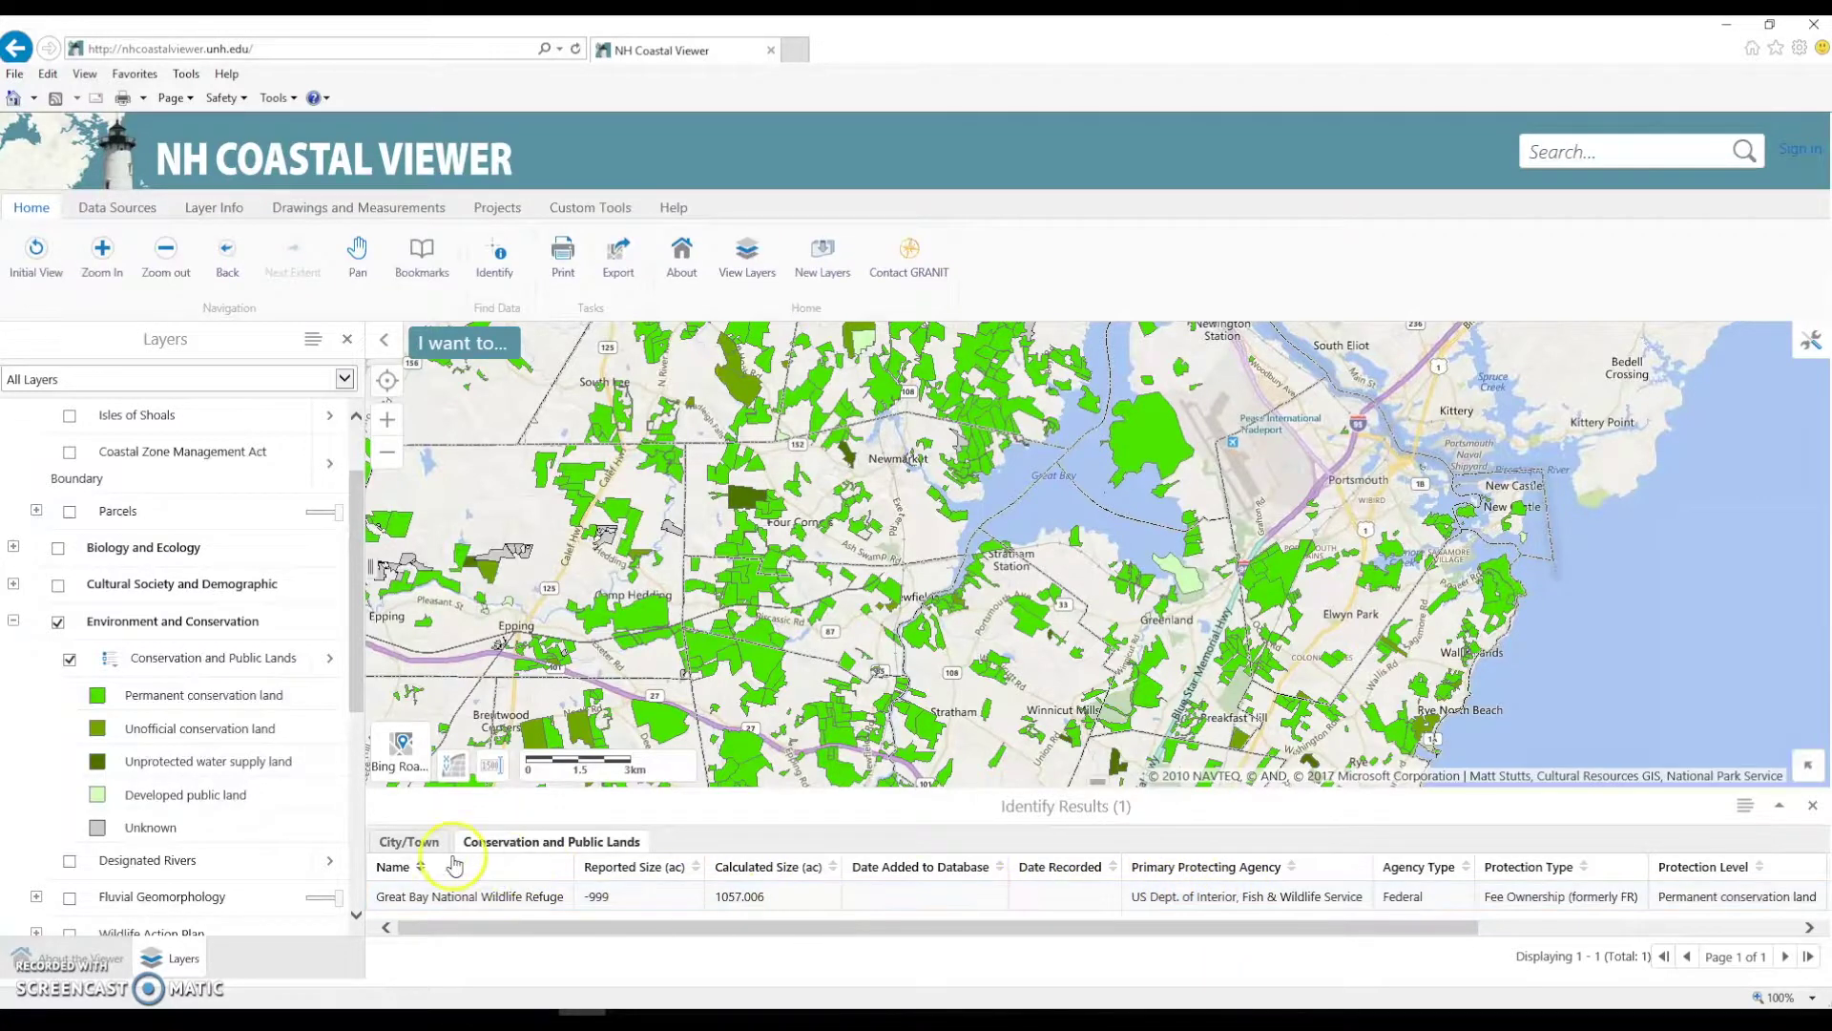
click(407, 843)
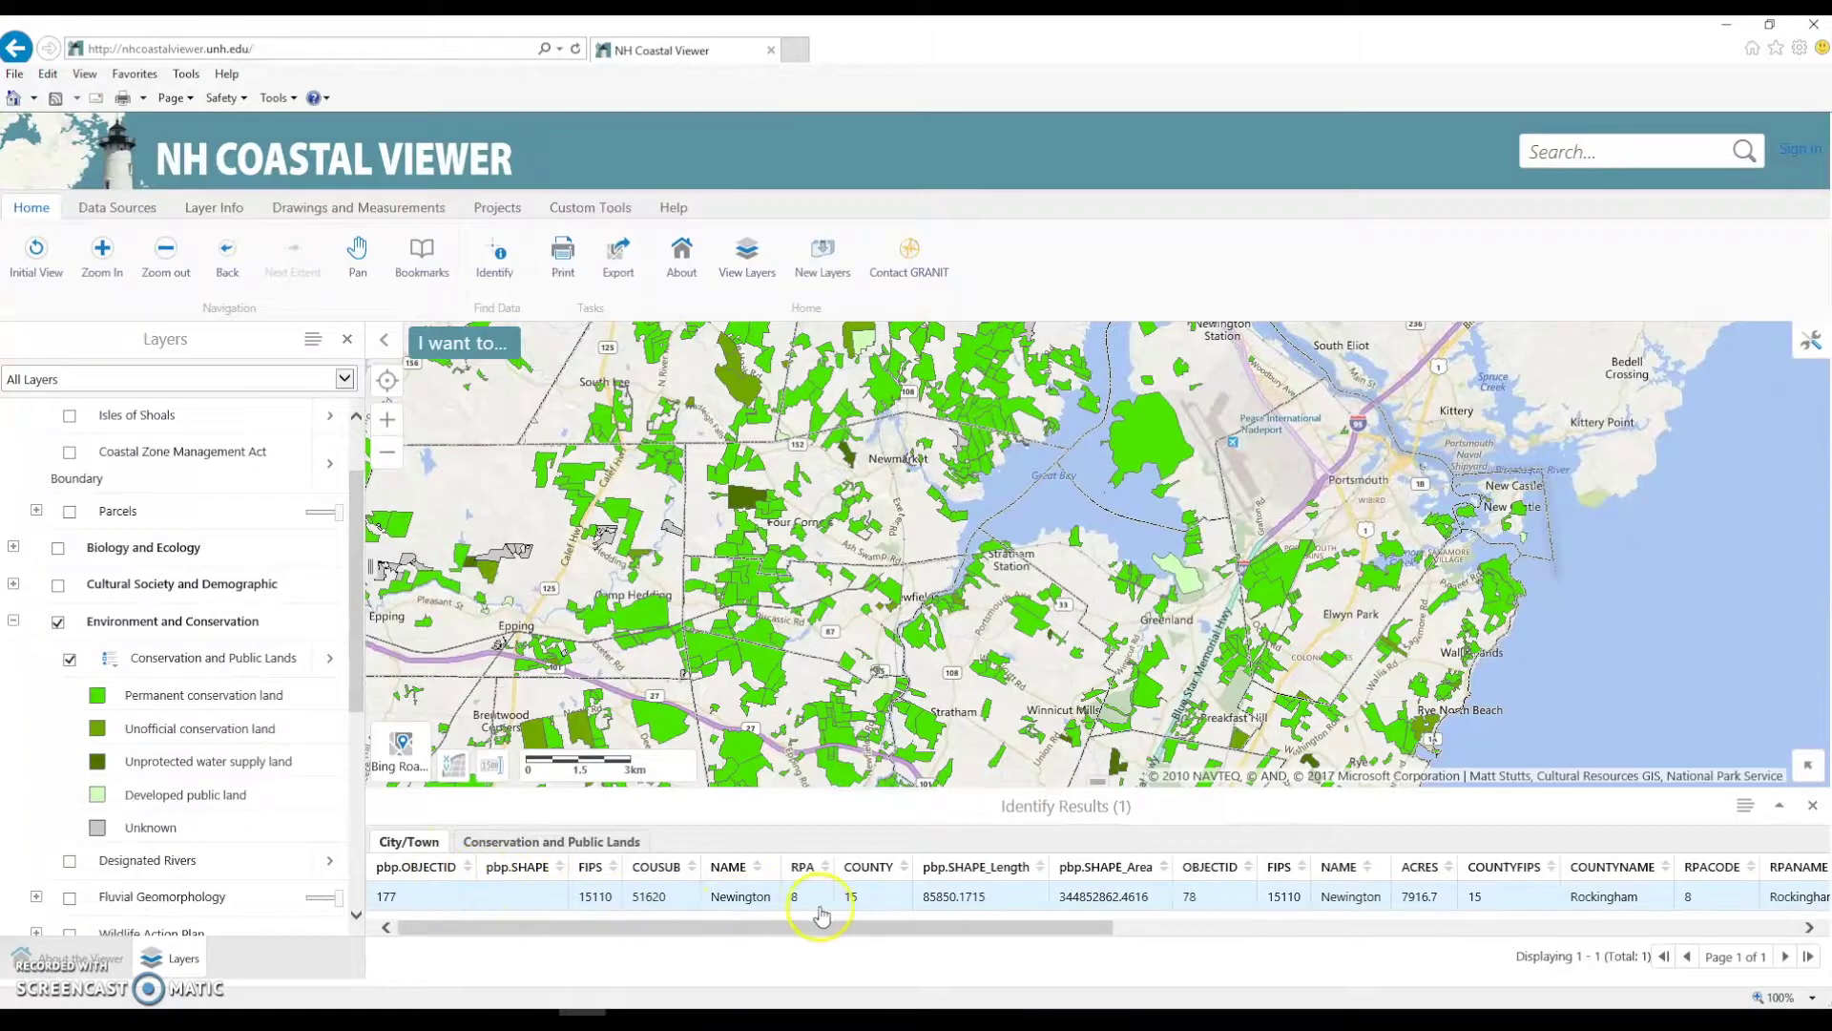
drag(805, 925, 638, 978)
click(1814, 809)
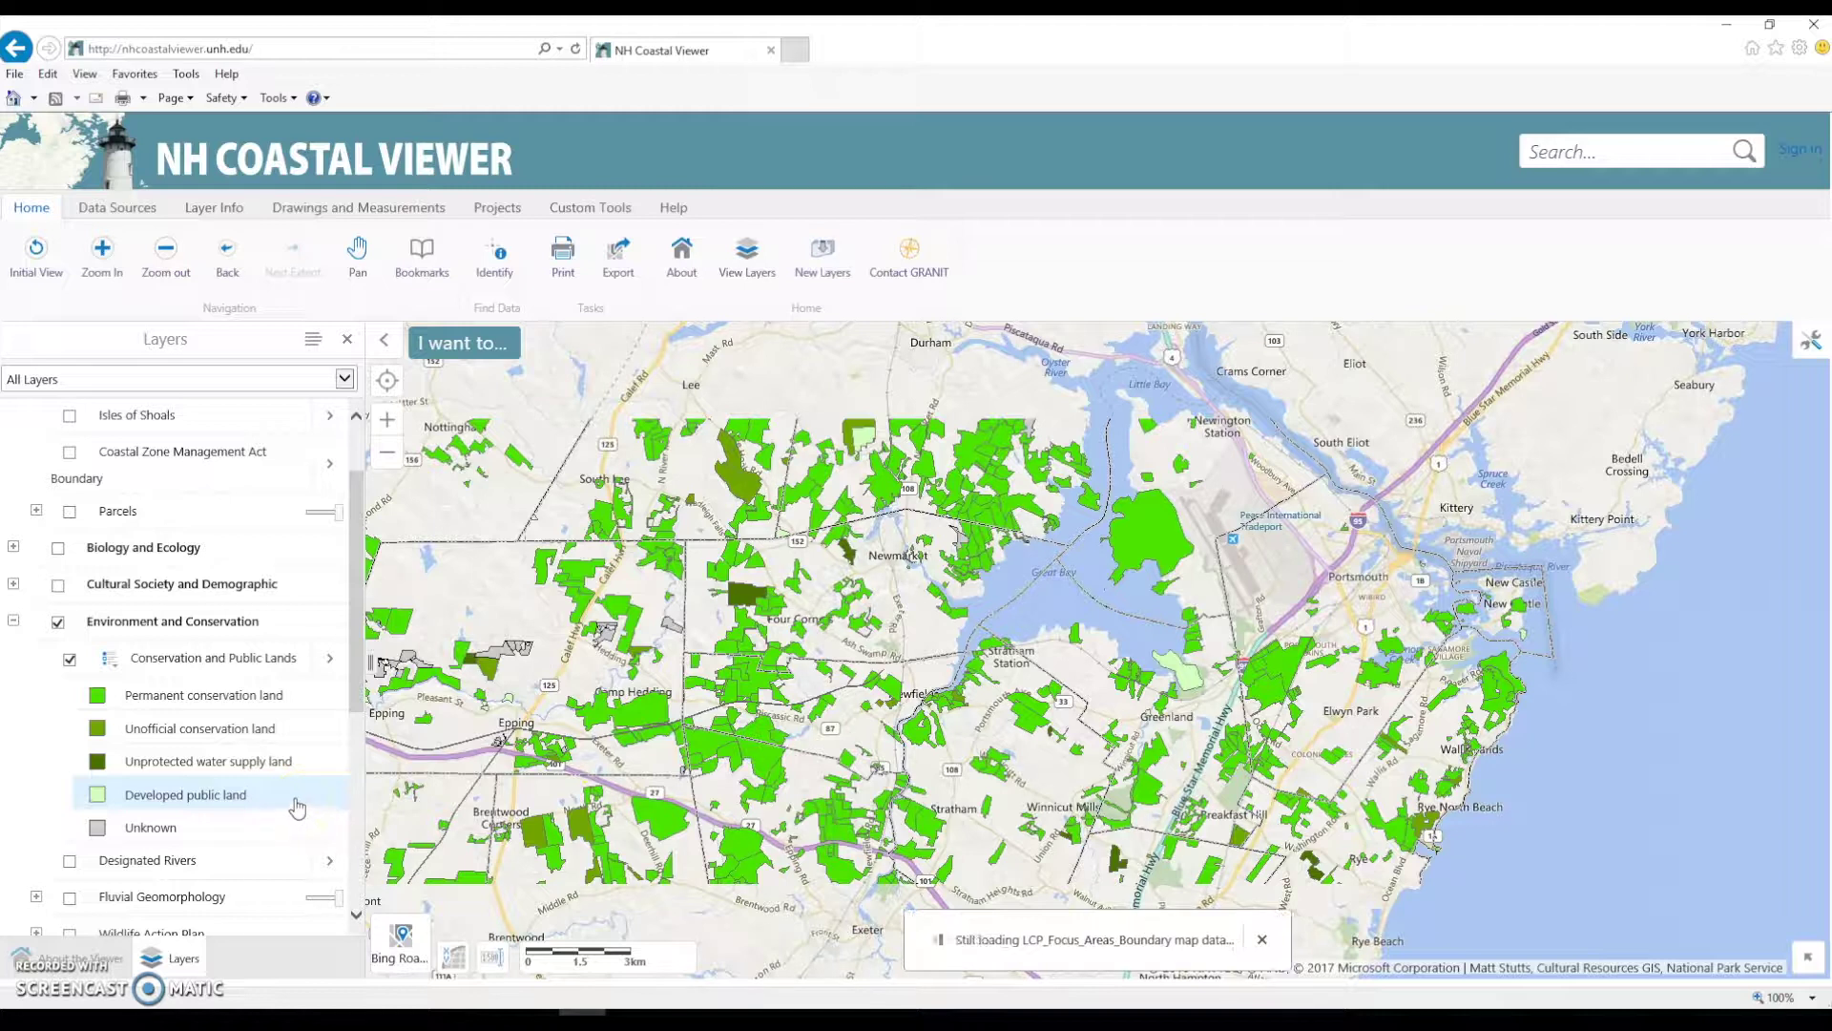
Step: Open the visualization options of the Conservation and Public Lands layer and choose Custom Layer Style
click(196, 657)
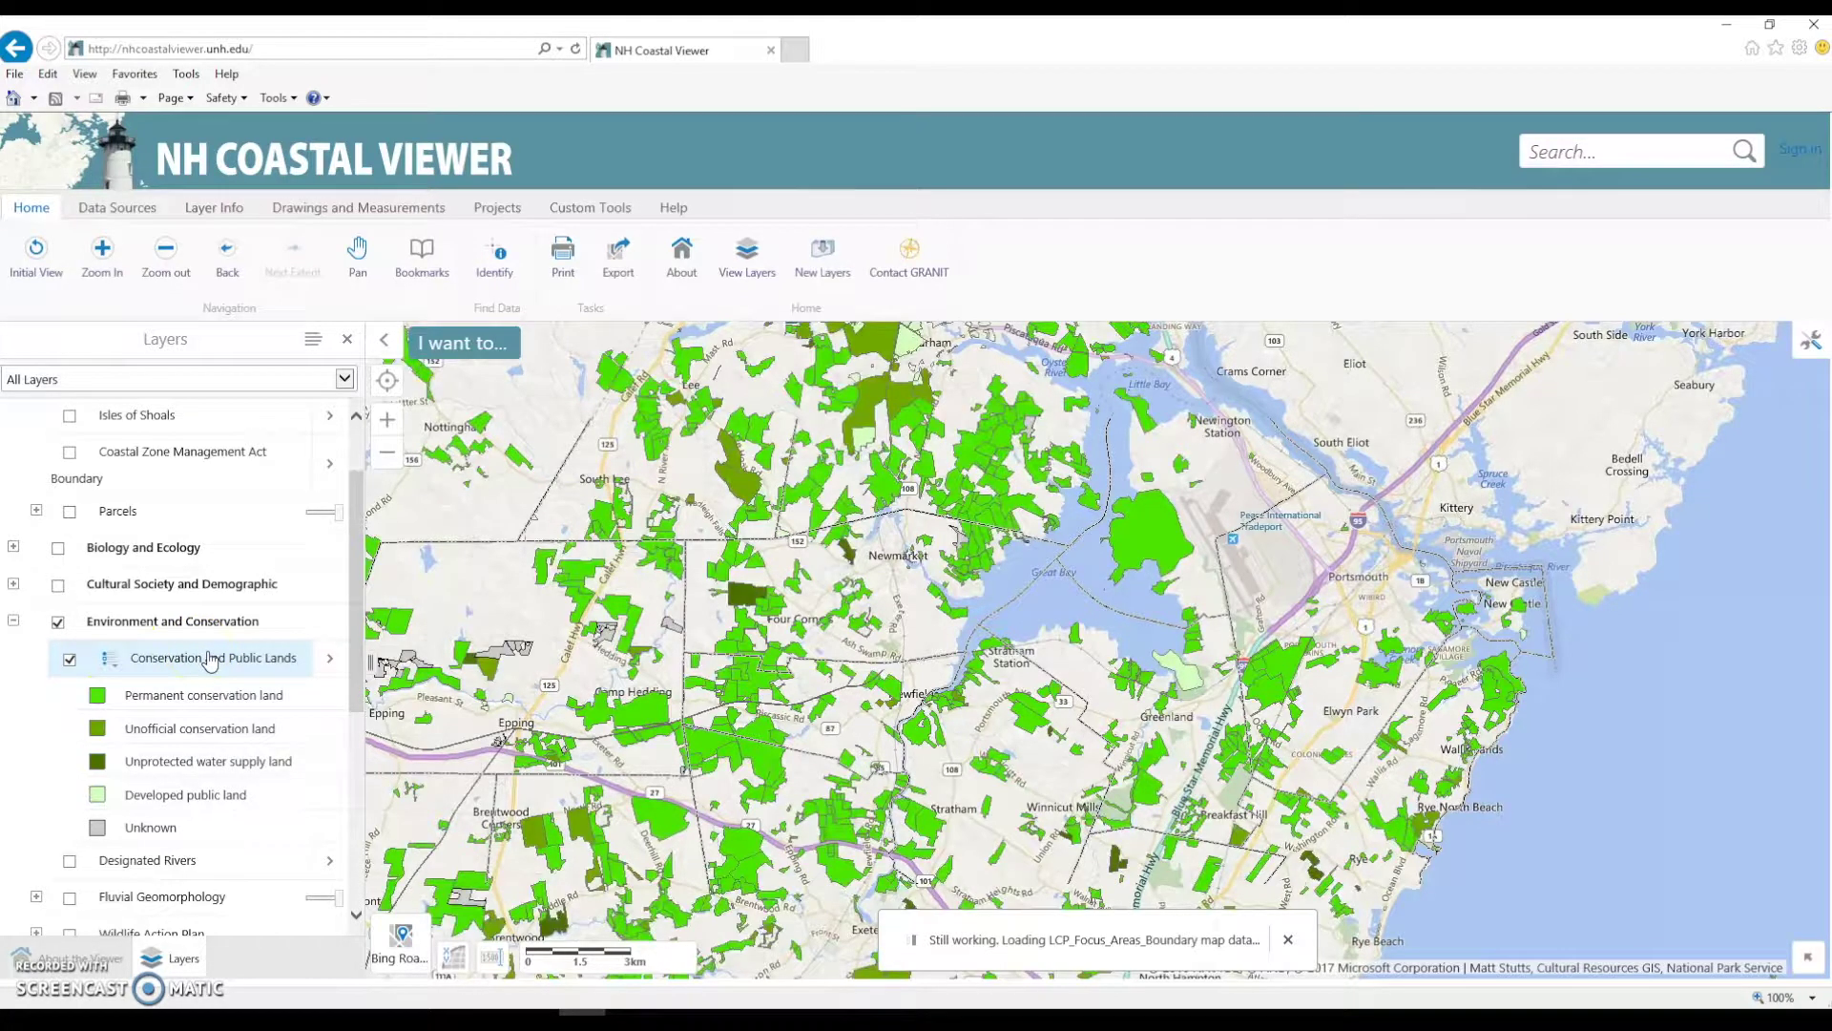
click(330, 662)
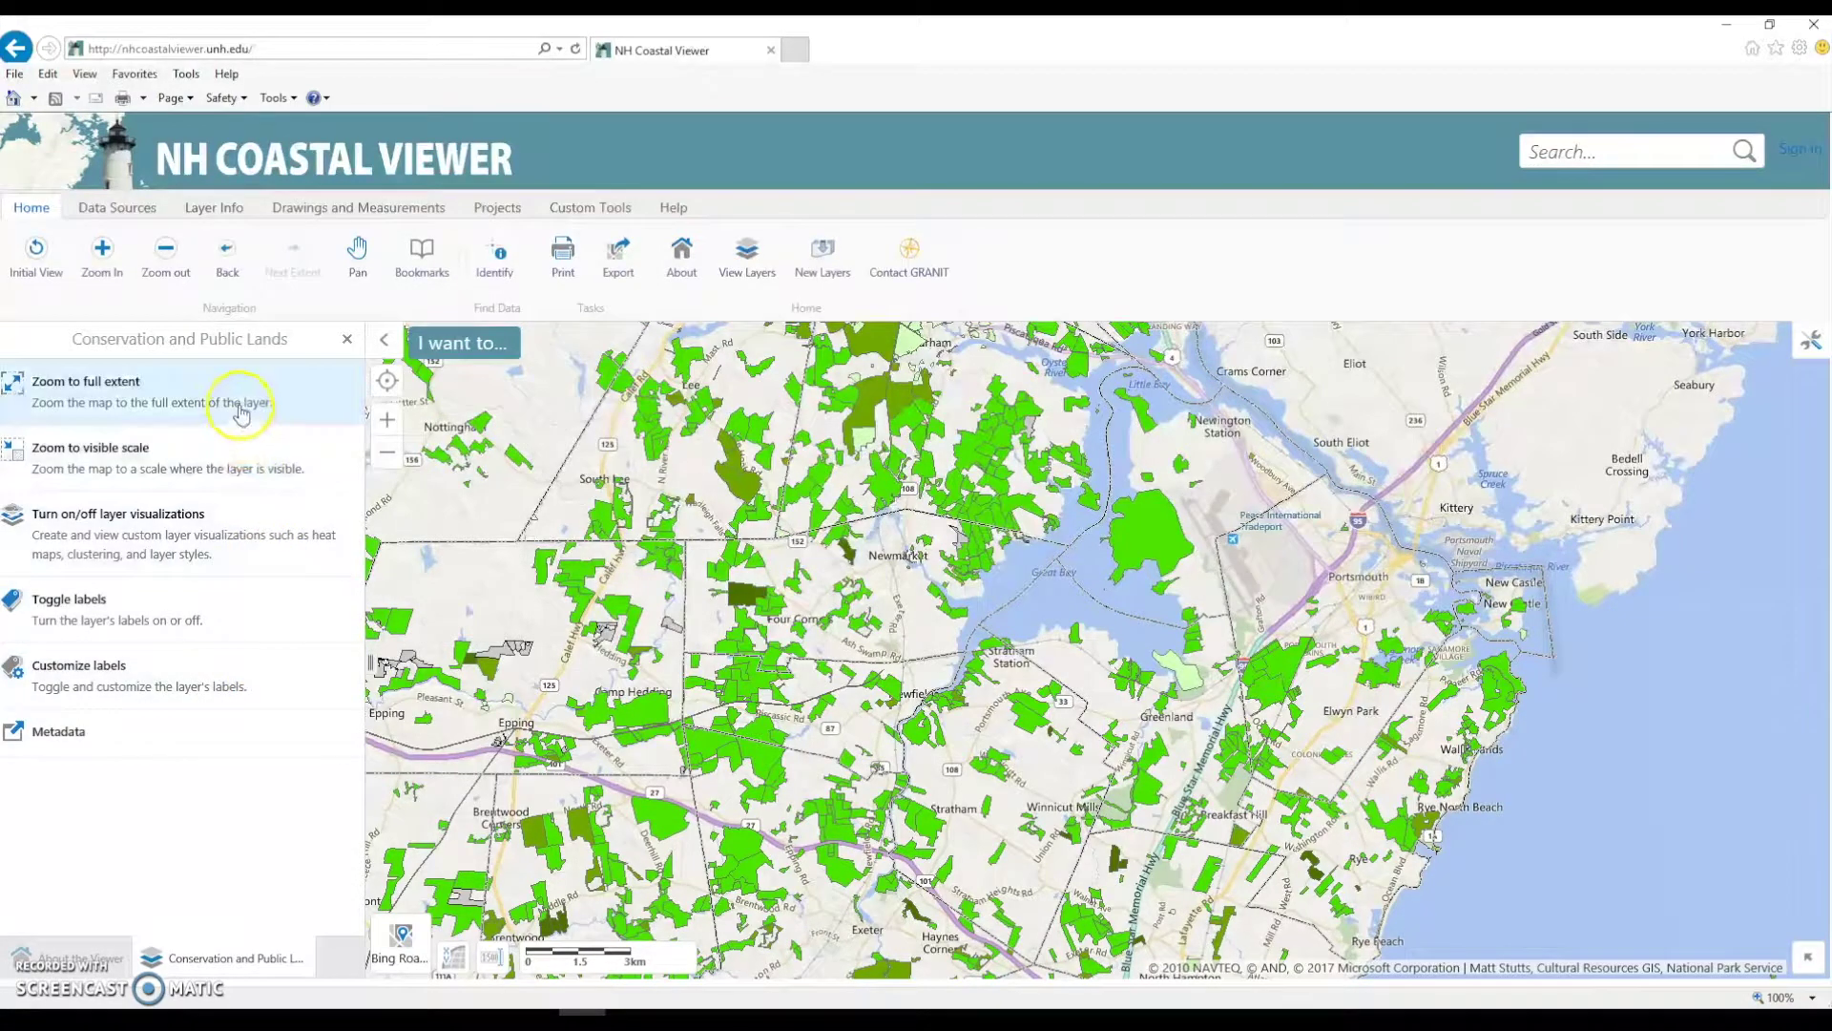
click(209, 542)
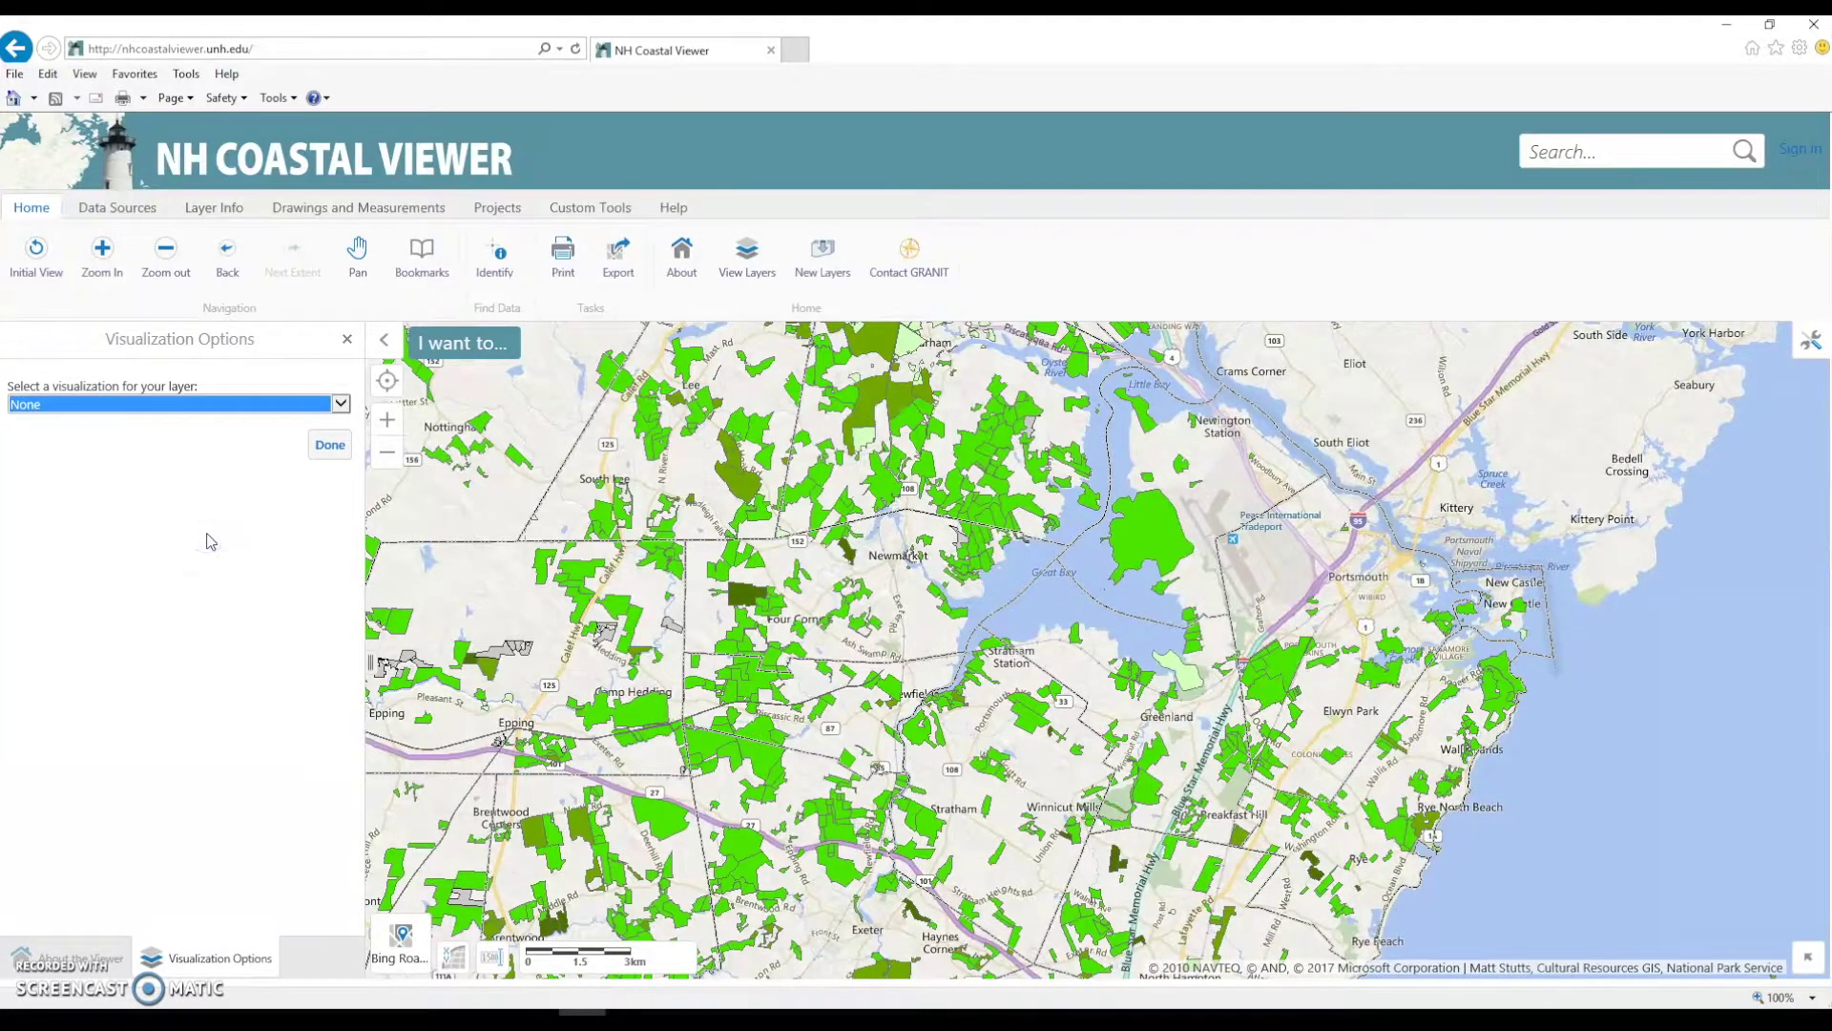
click(211, 526)
click(340, 405)
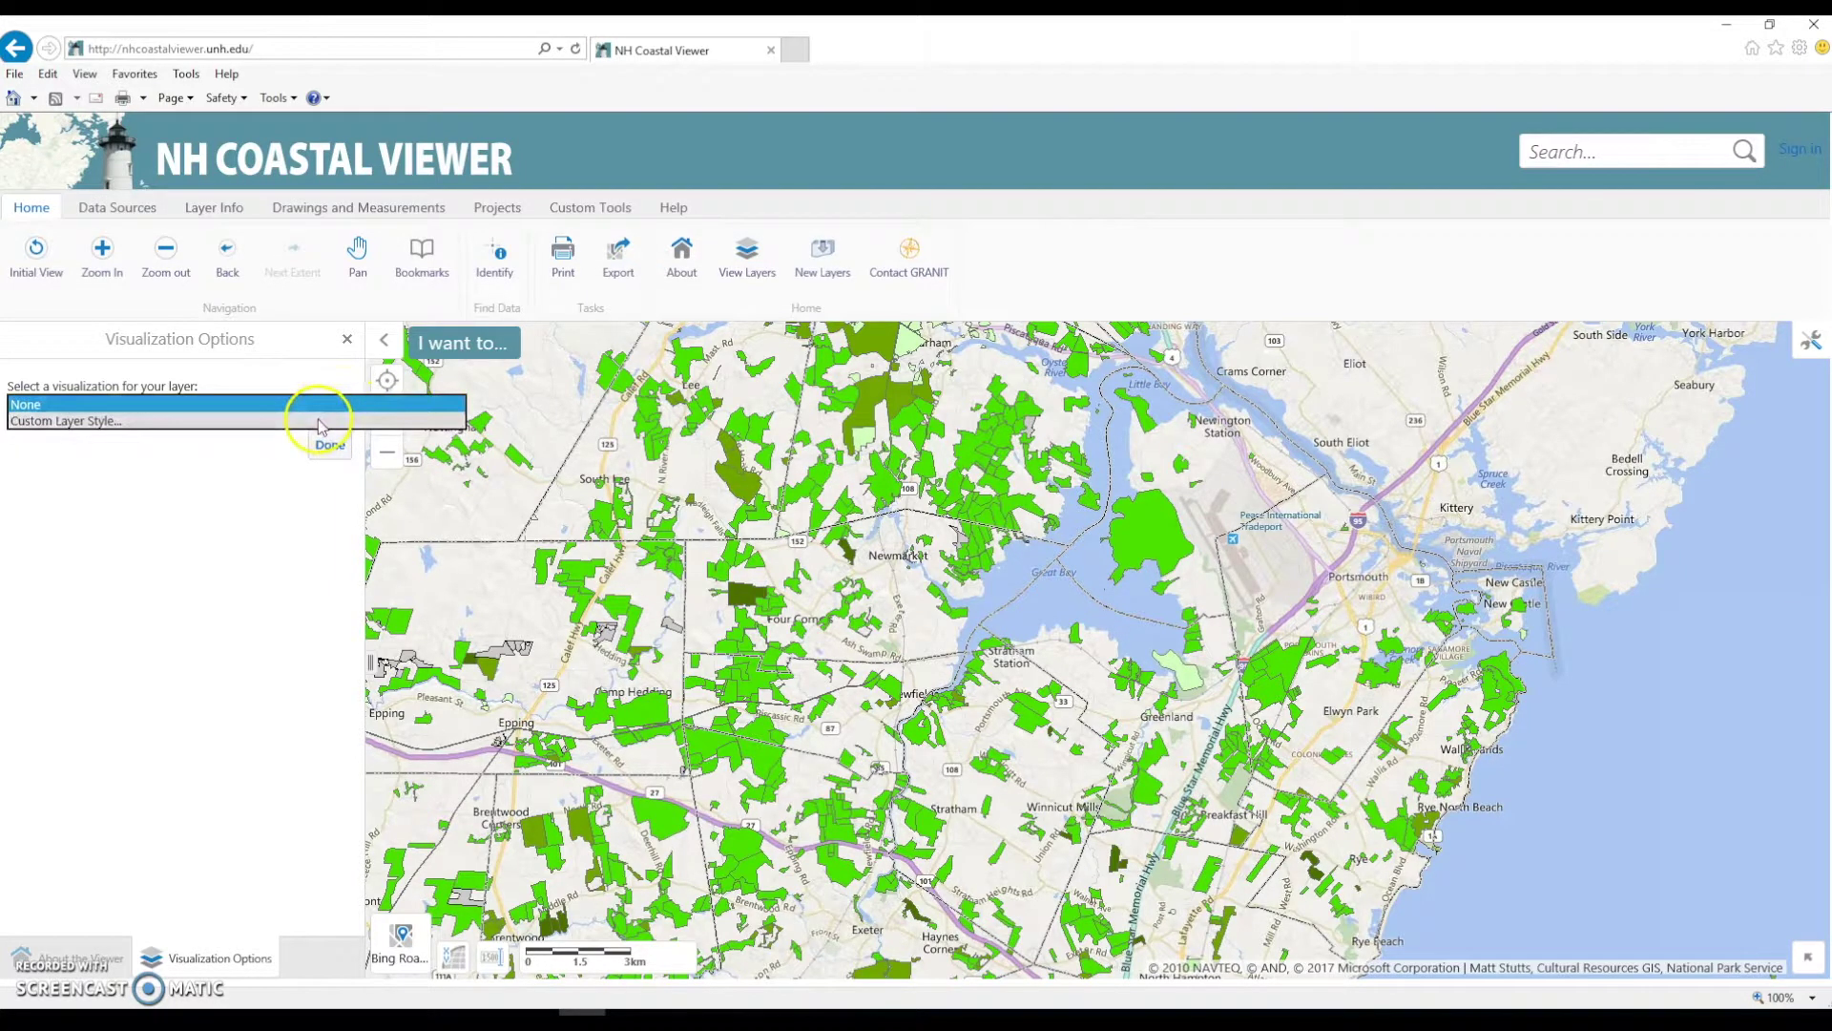
click(317, 421)
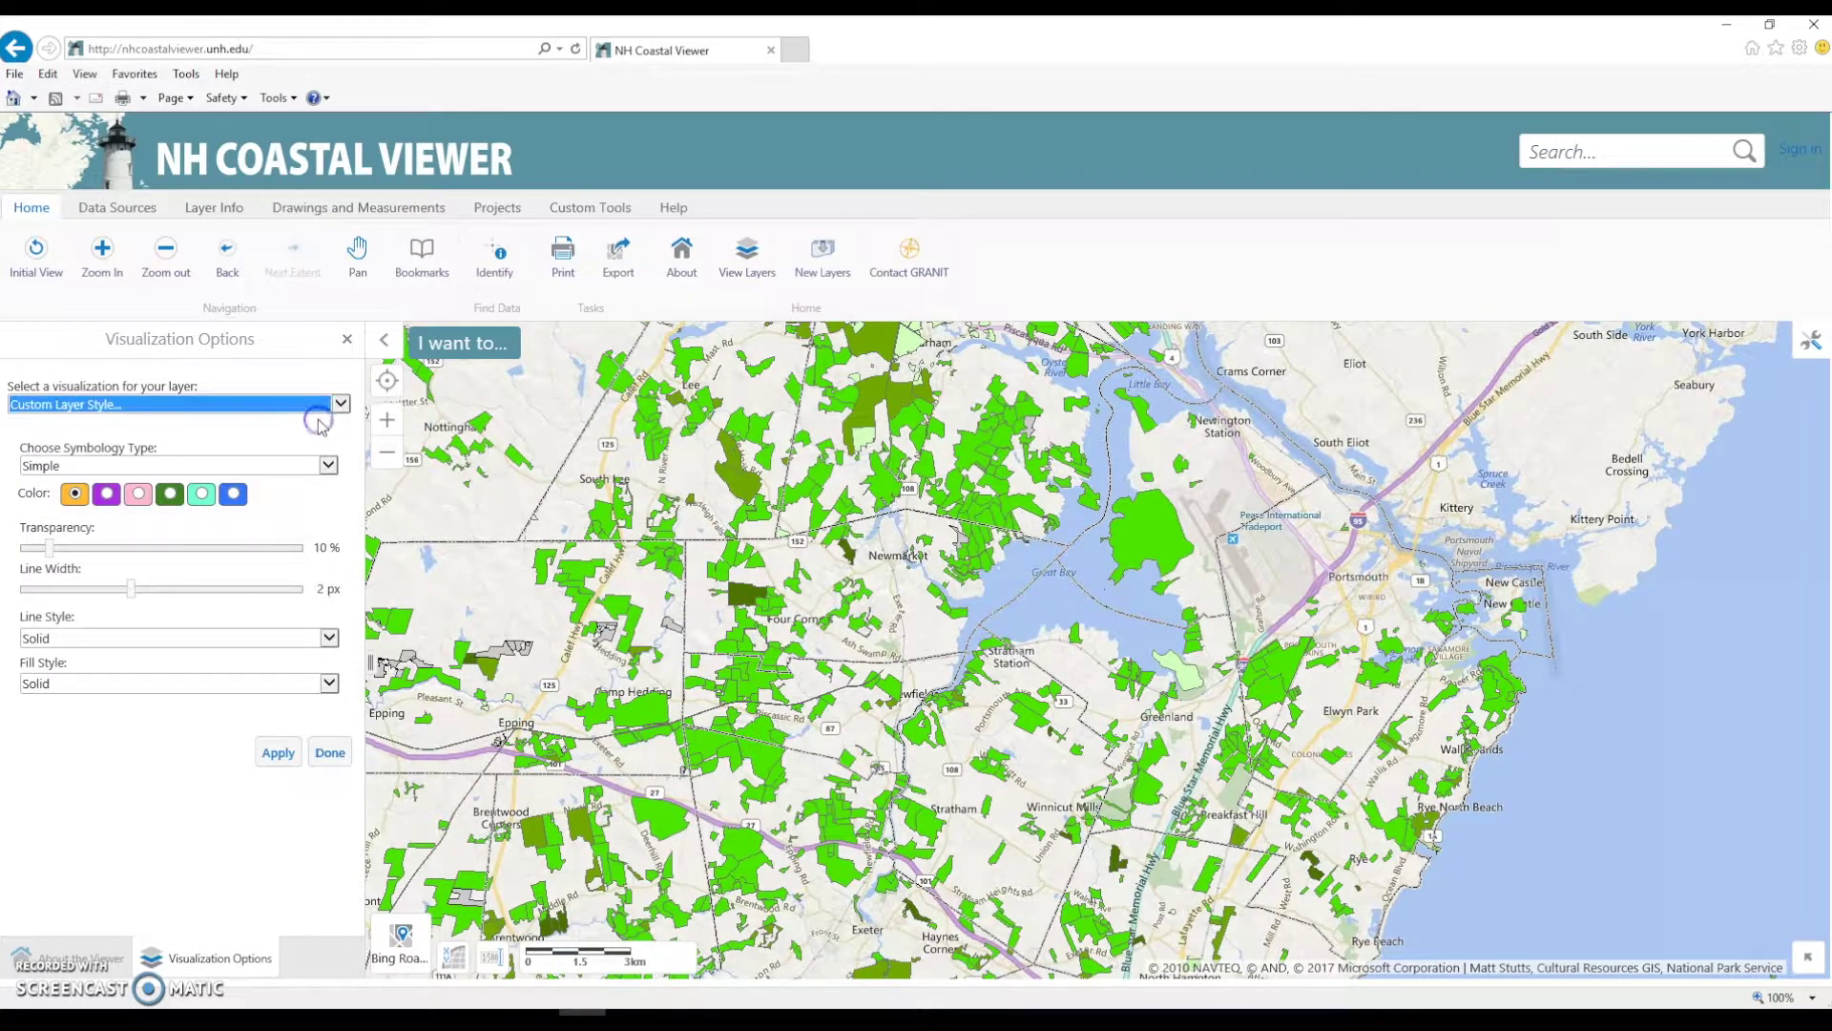
Step: Symbolize the Conservation and Public Lands layer by the Protection Level attribute and apply the style to the map
click(327, 465)
click(50, 468)
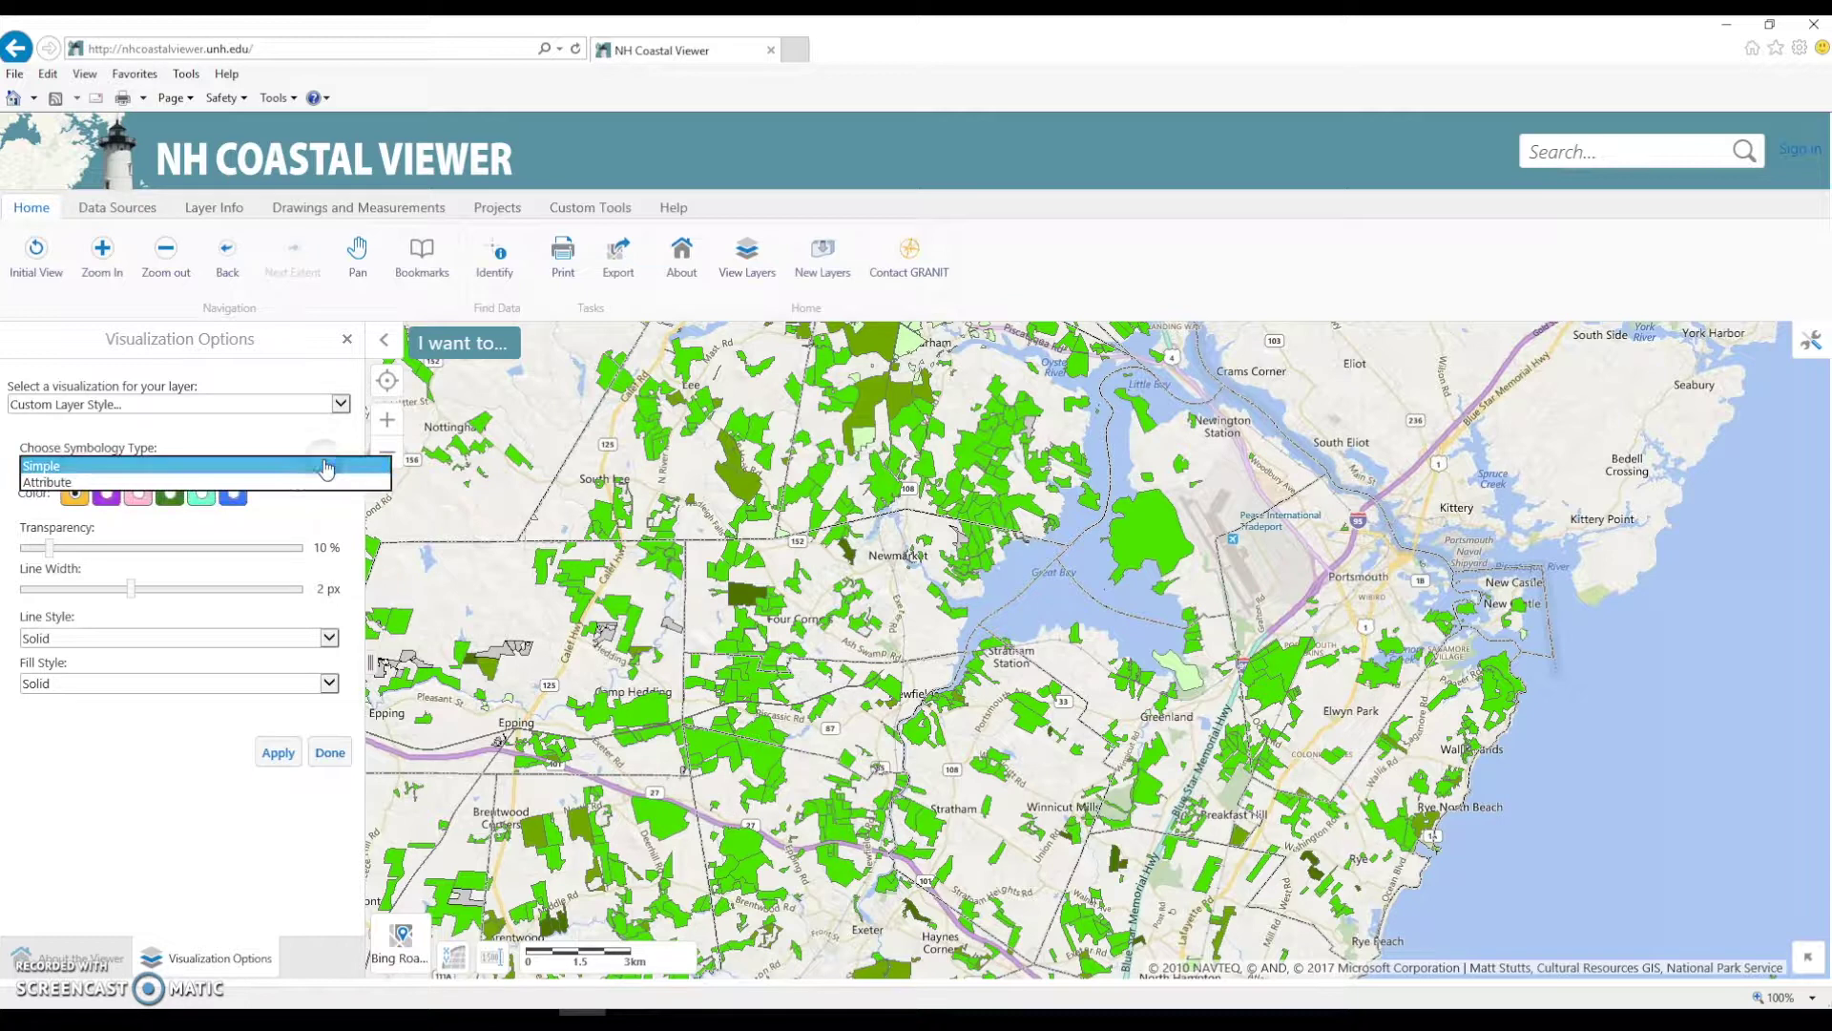
click(50, 481)
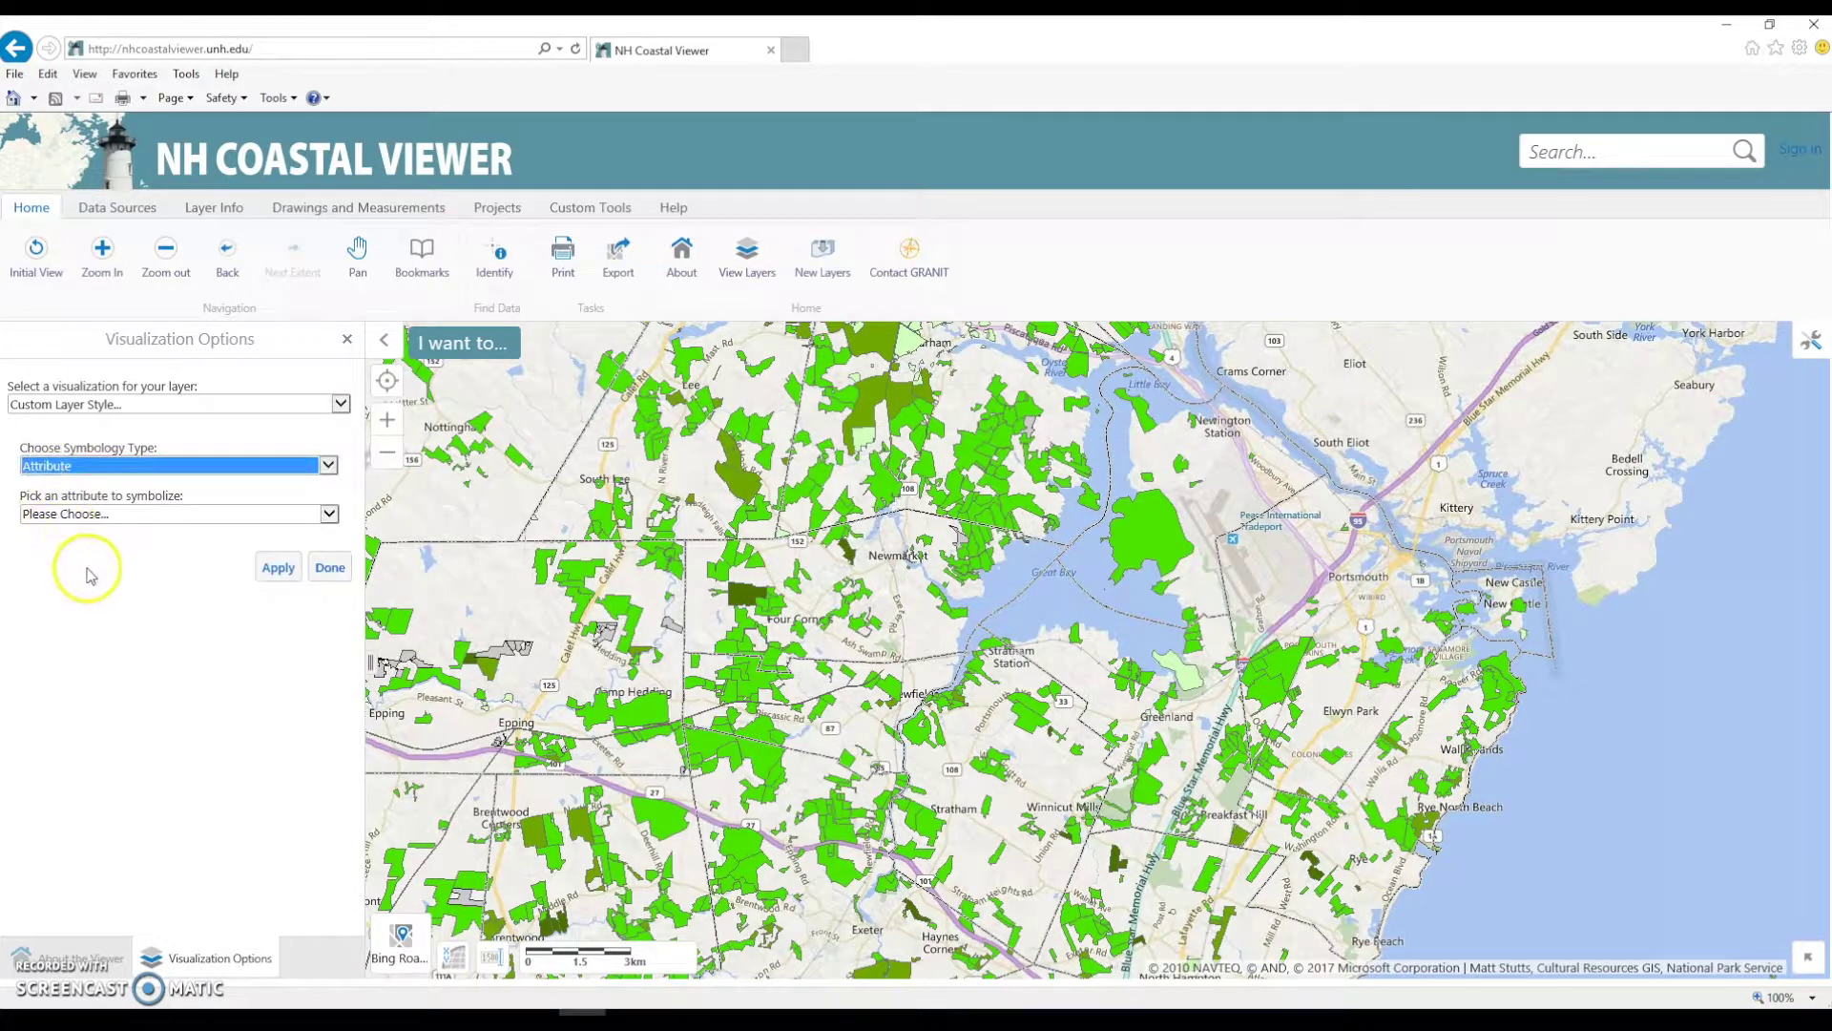
click(329, 515)
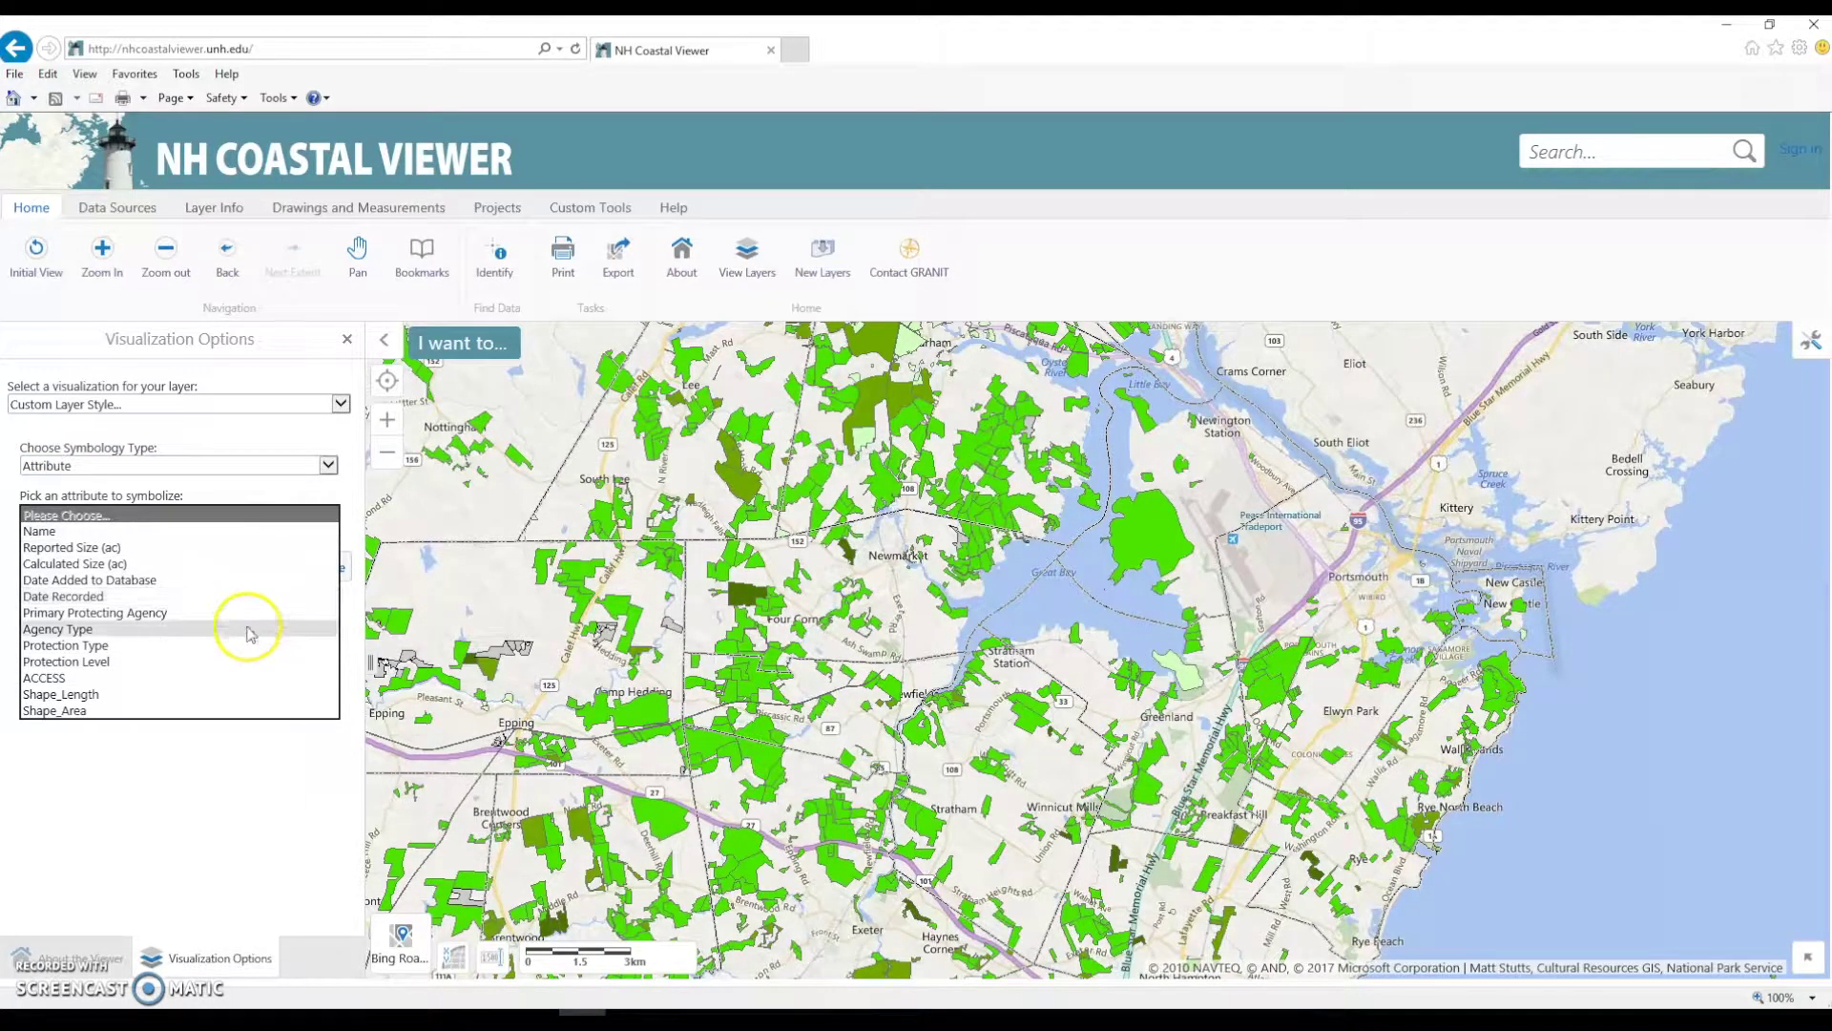
click(234, 661)
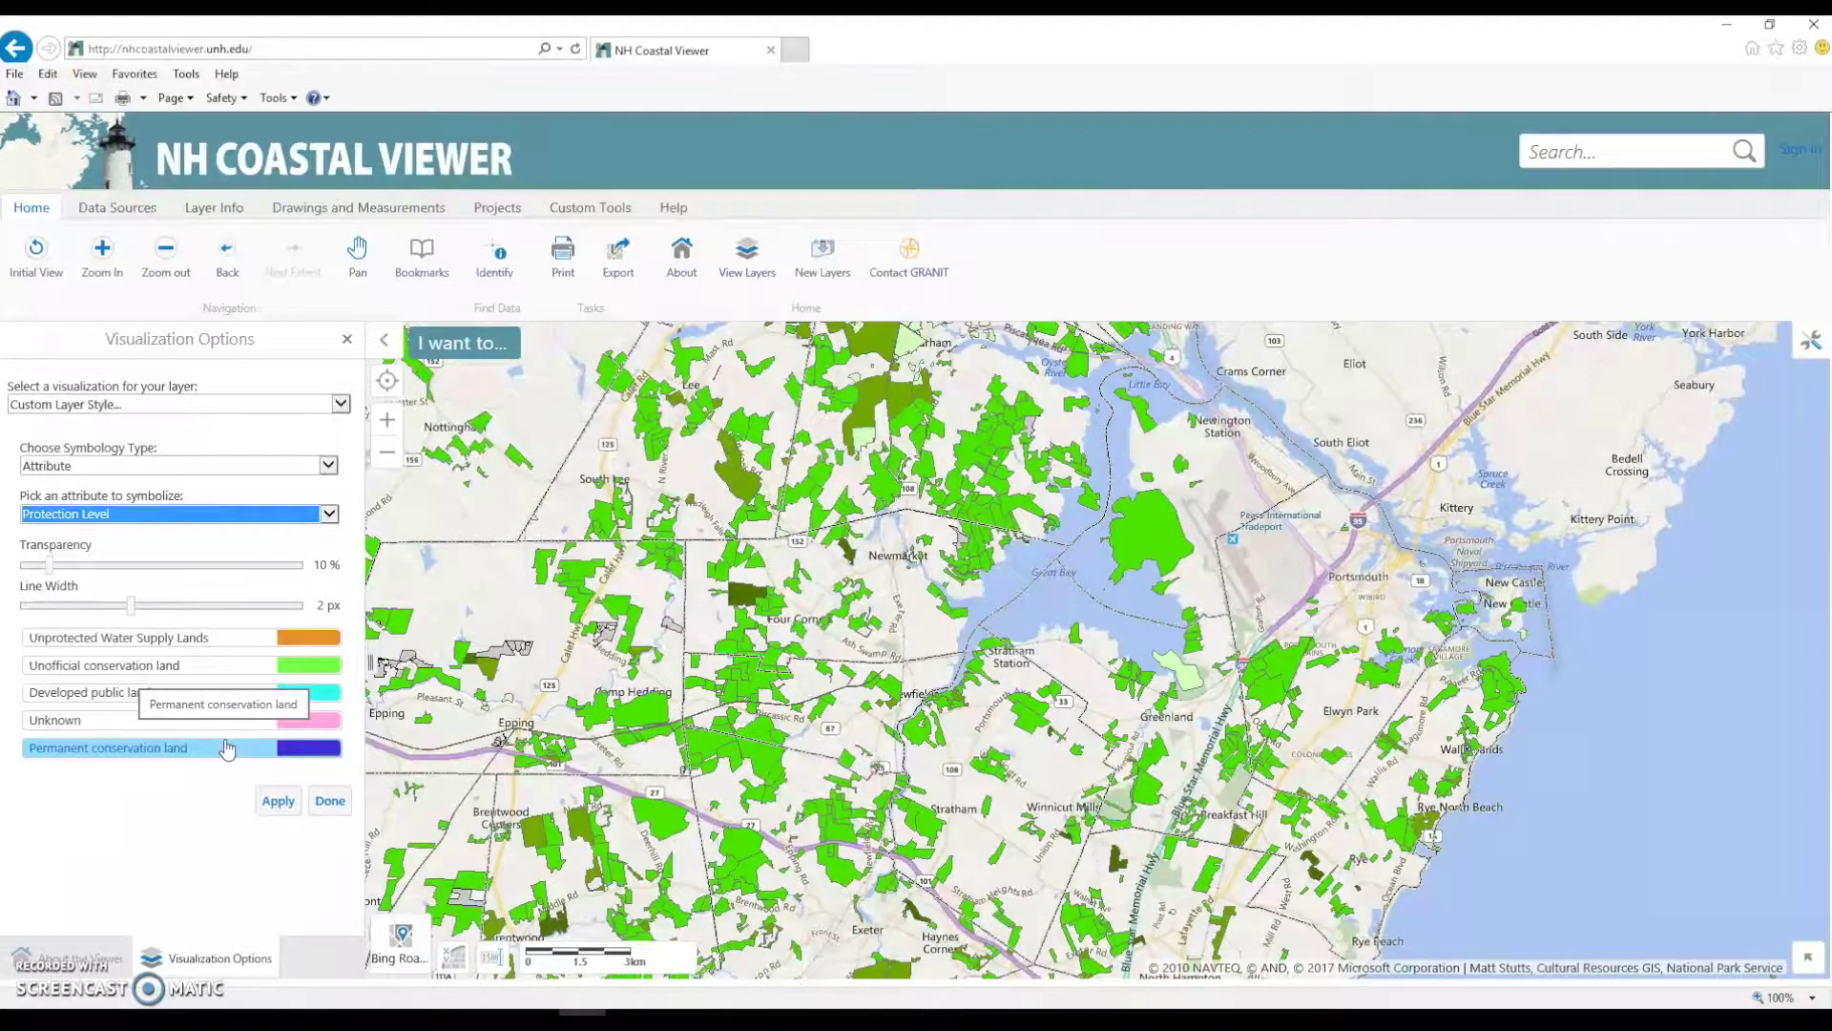
click(182, 767)
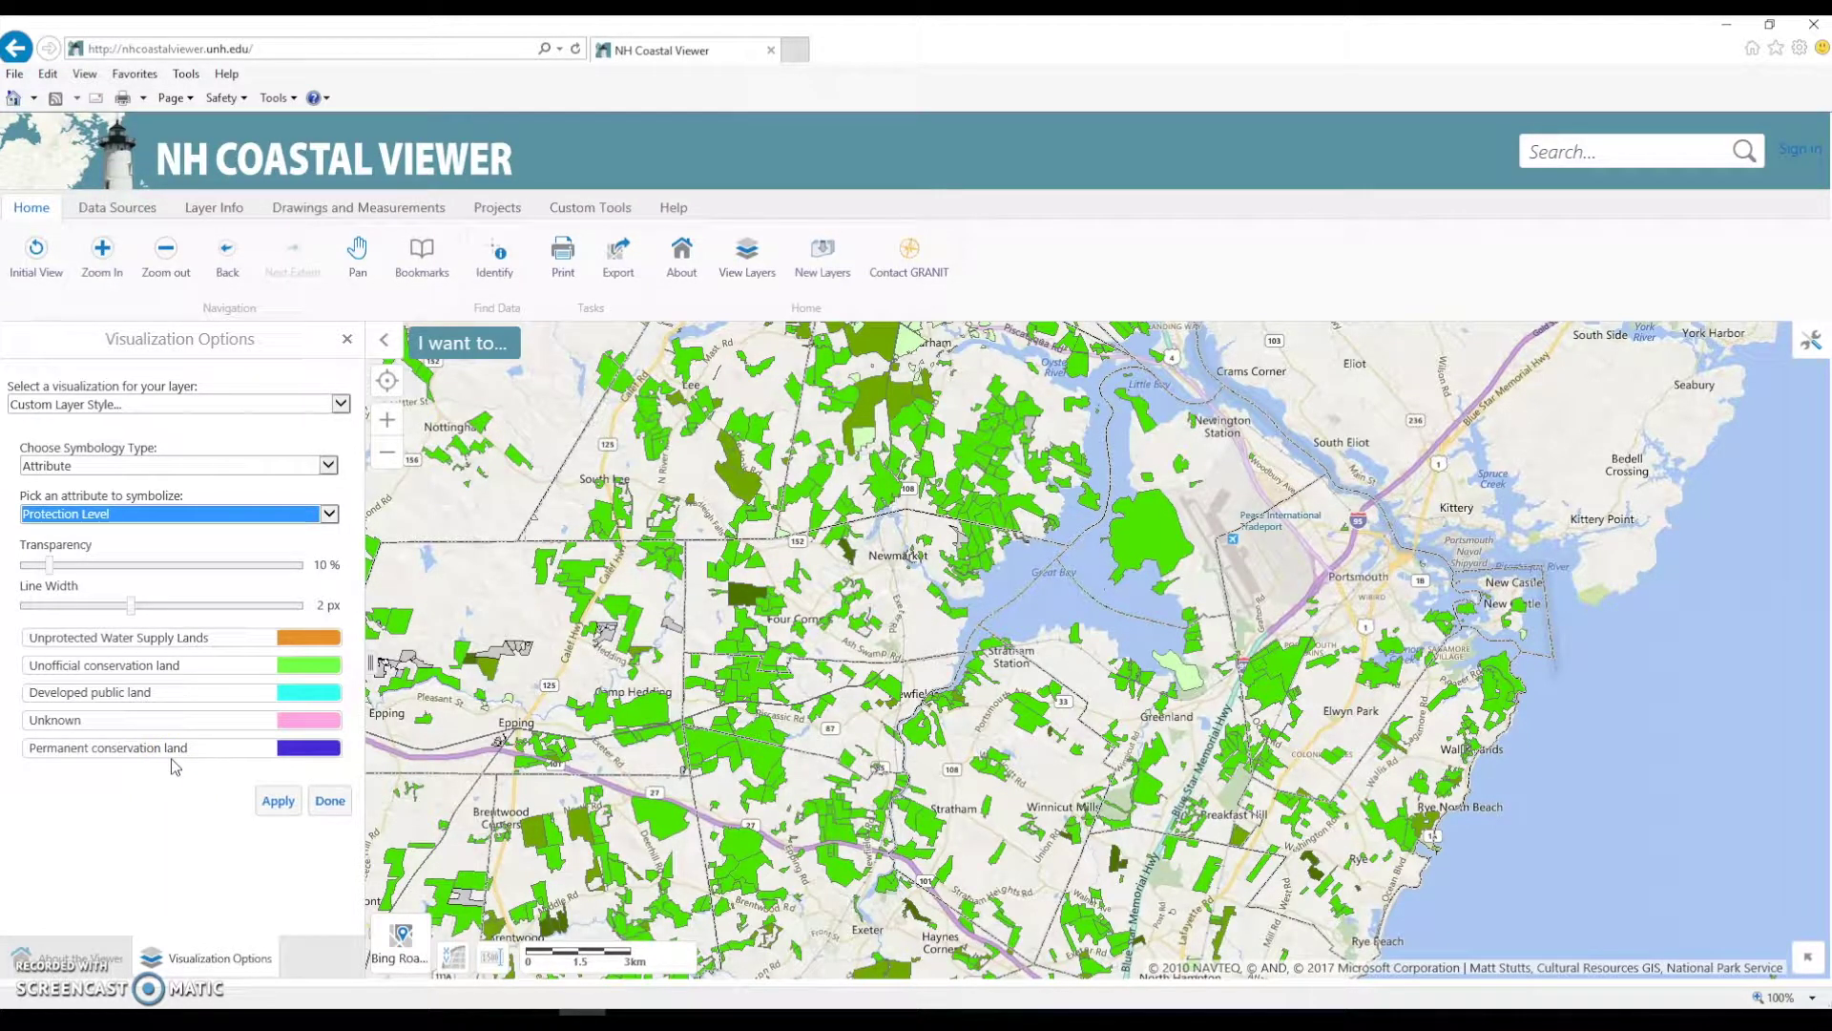
click(281, 760)
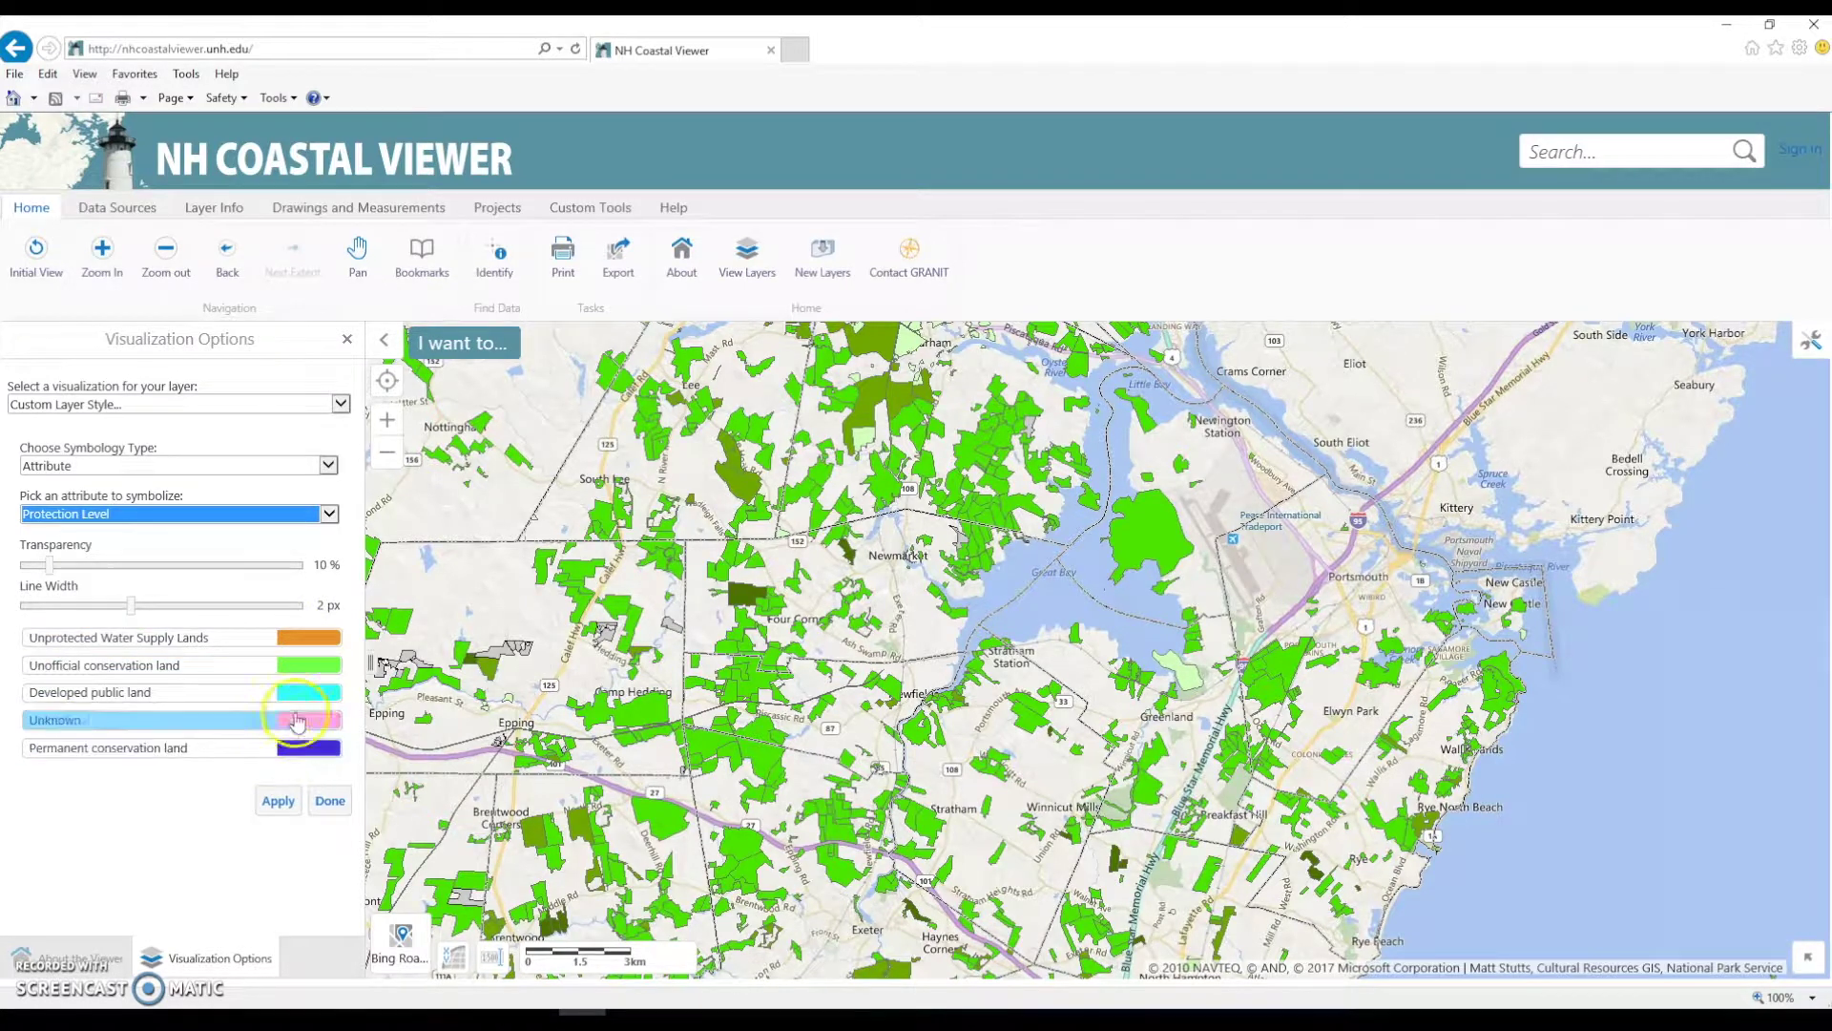
click(277, 804)
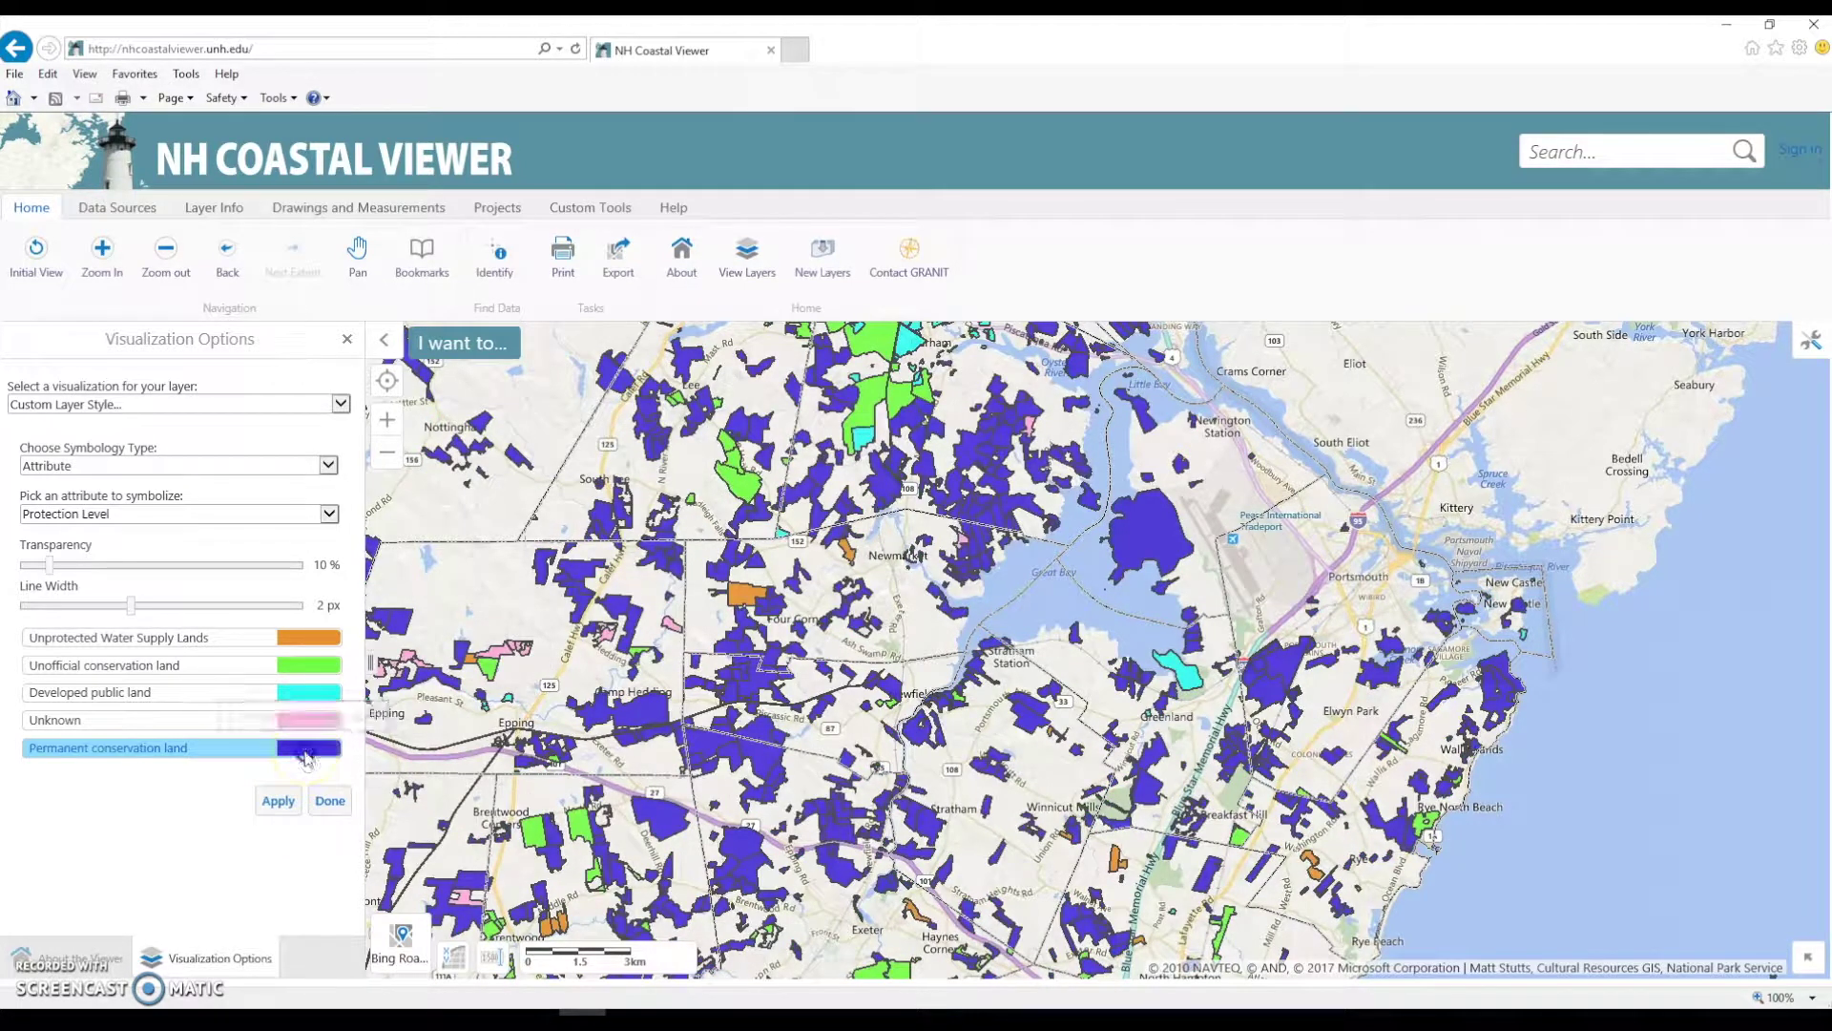
Step: Recolor the Permanent conservation land class in the lighter violet and apply the change to the map
click(304, 754)
click(233, 776)
scroll(273, 859, down, 1)
click(272, 905)
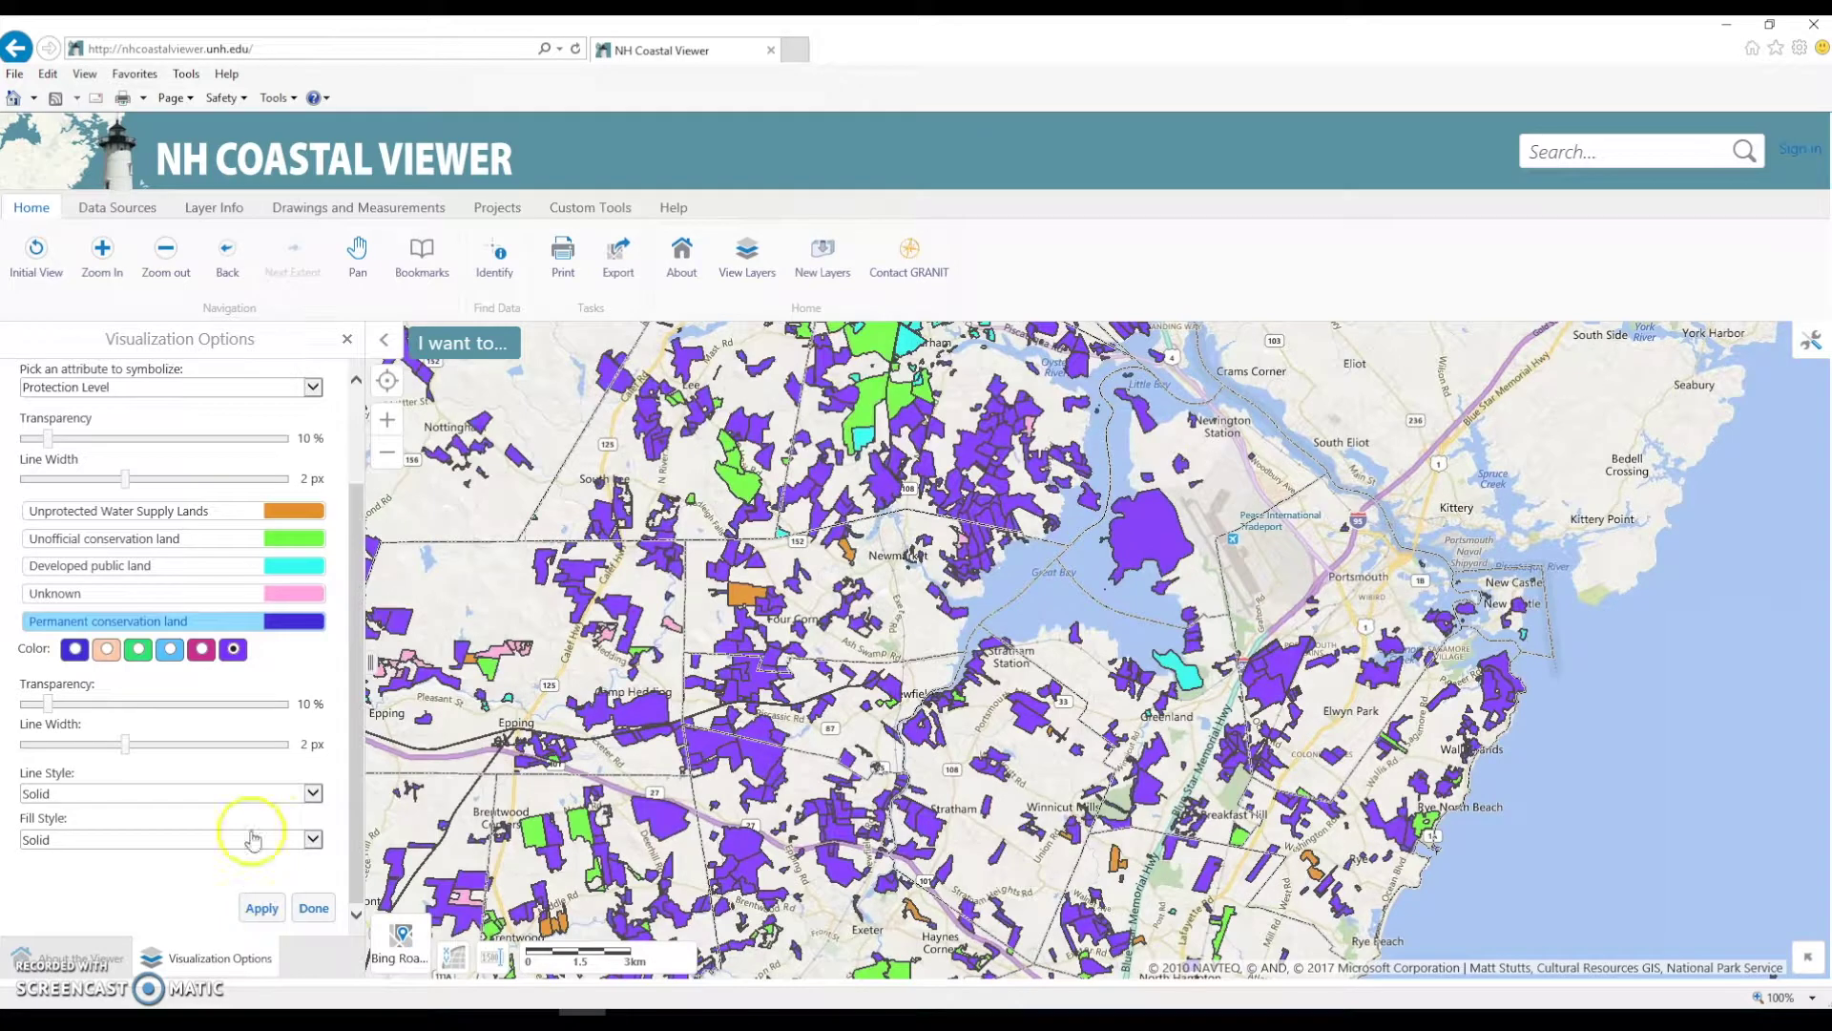
Step: Set the custom layer style's overall transparency to 75 %, apply it, and return to the layer list
drag(48, 439, 245, 447)
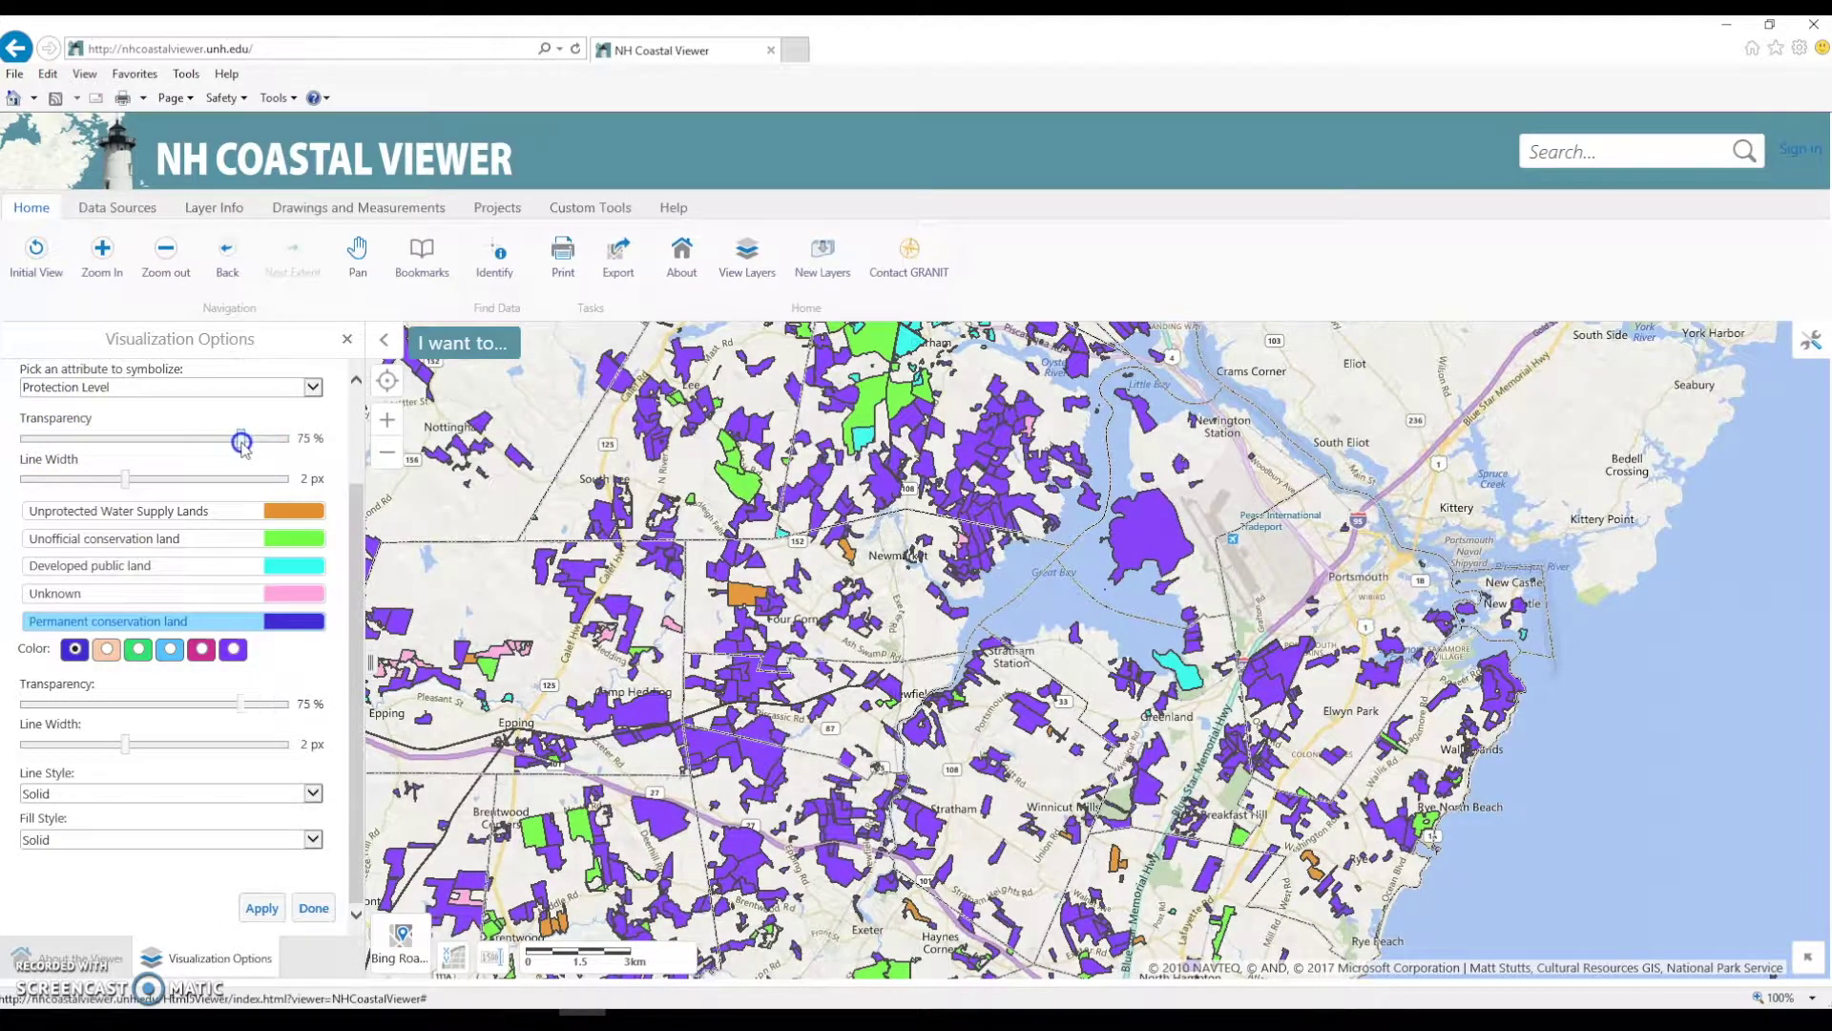
click(267, 890)
click(252, 914)
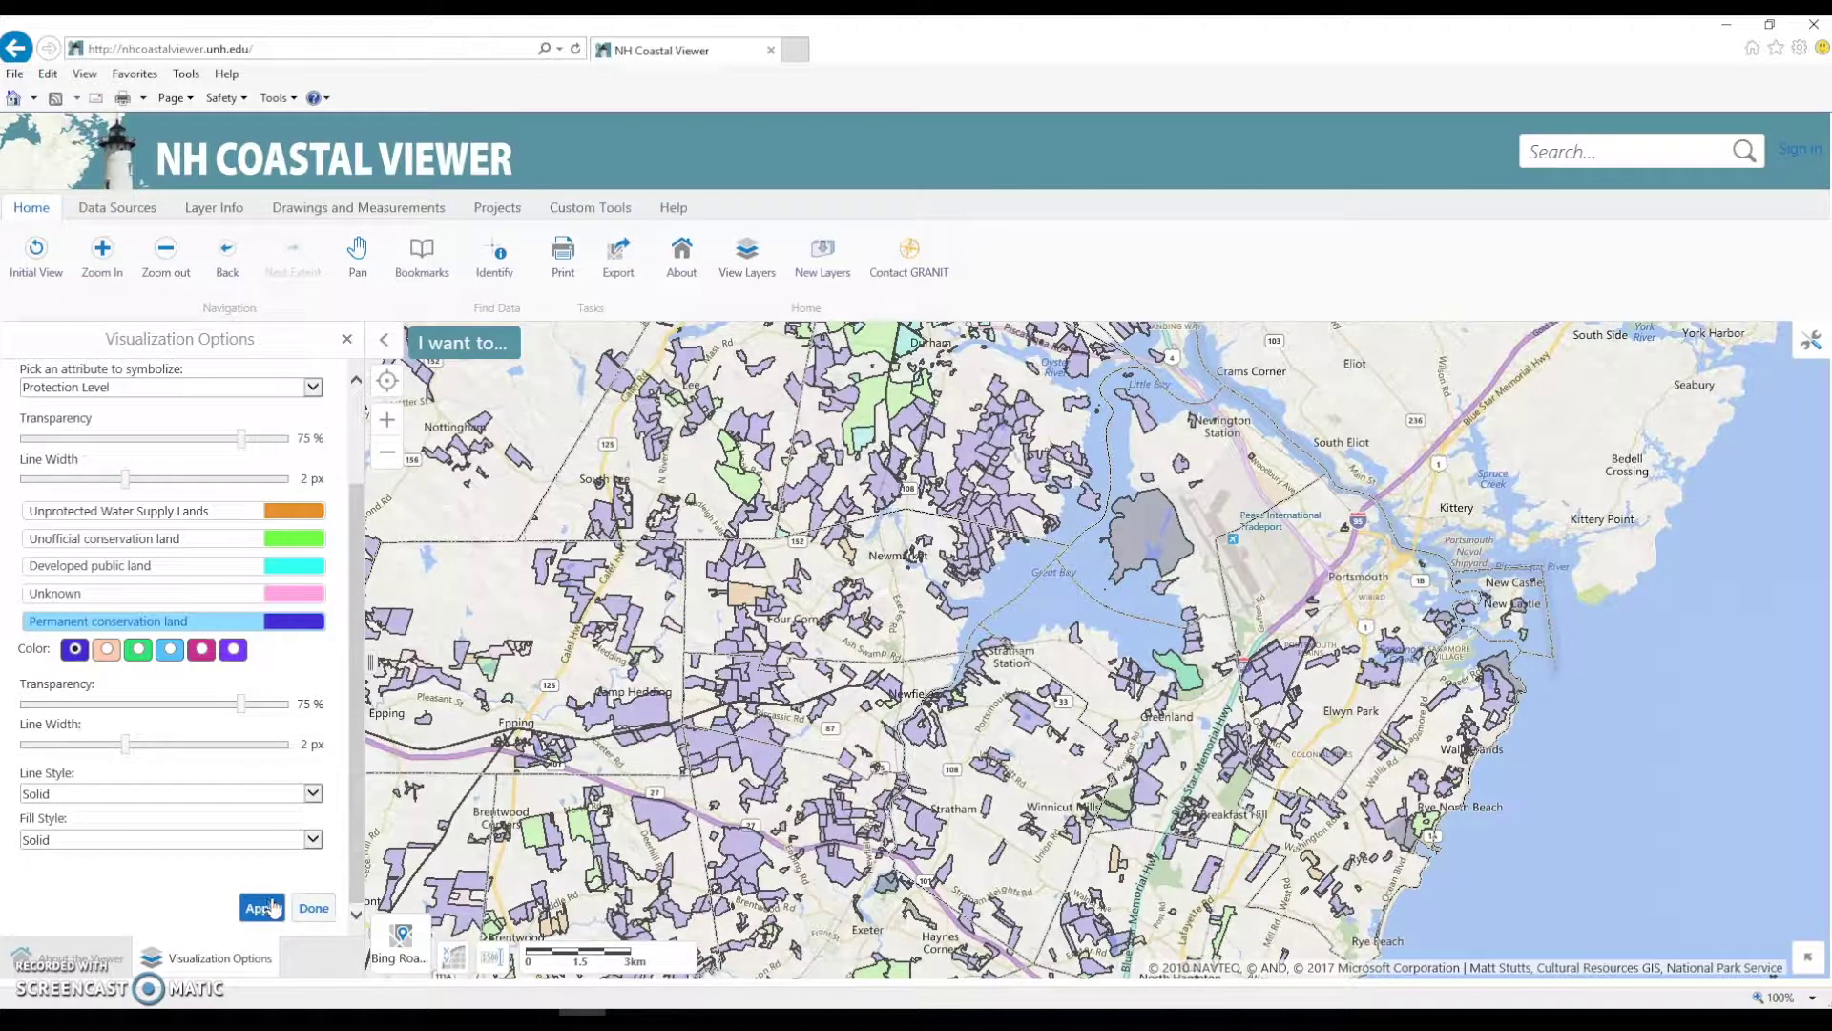
click(308, 909)
click(308, 909)
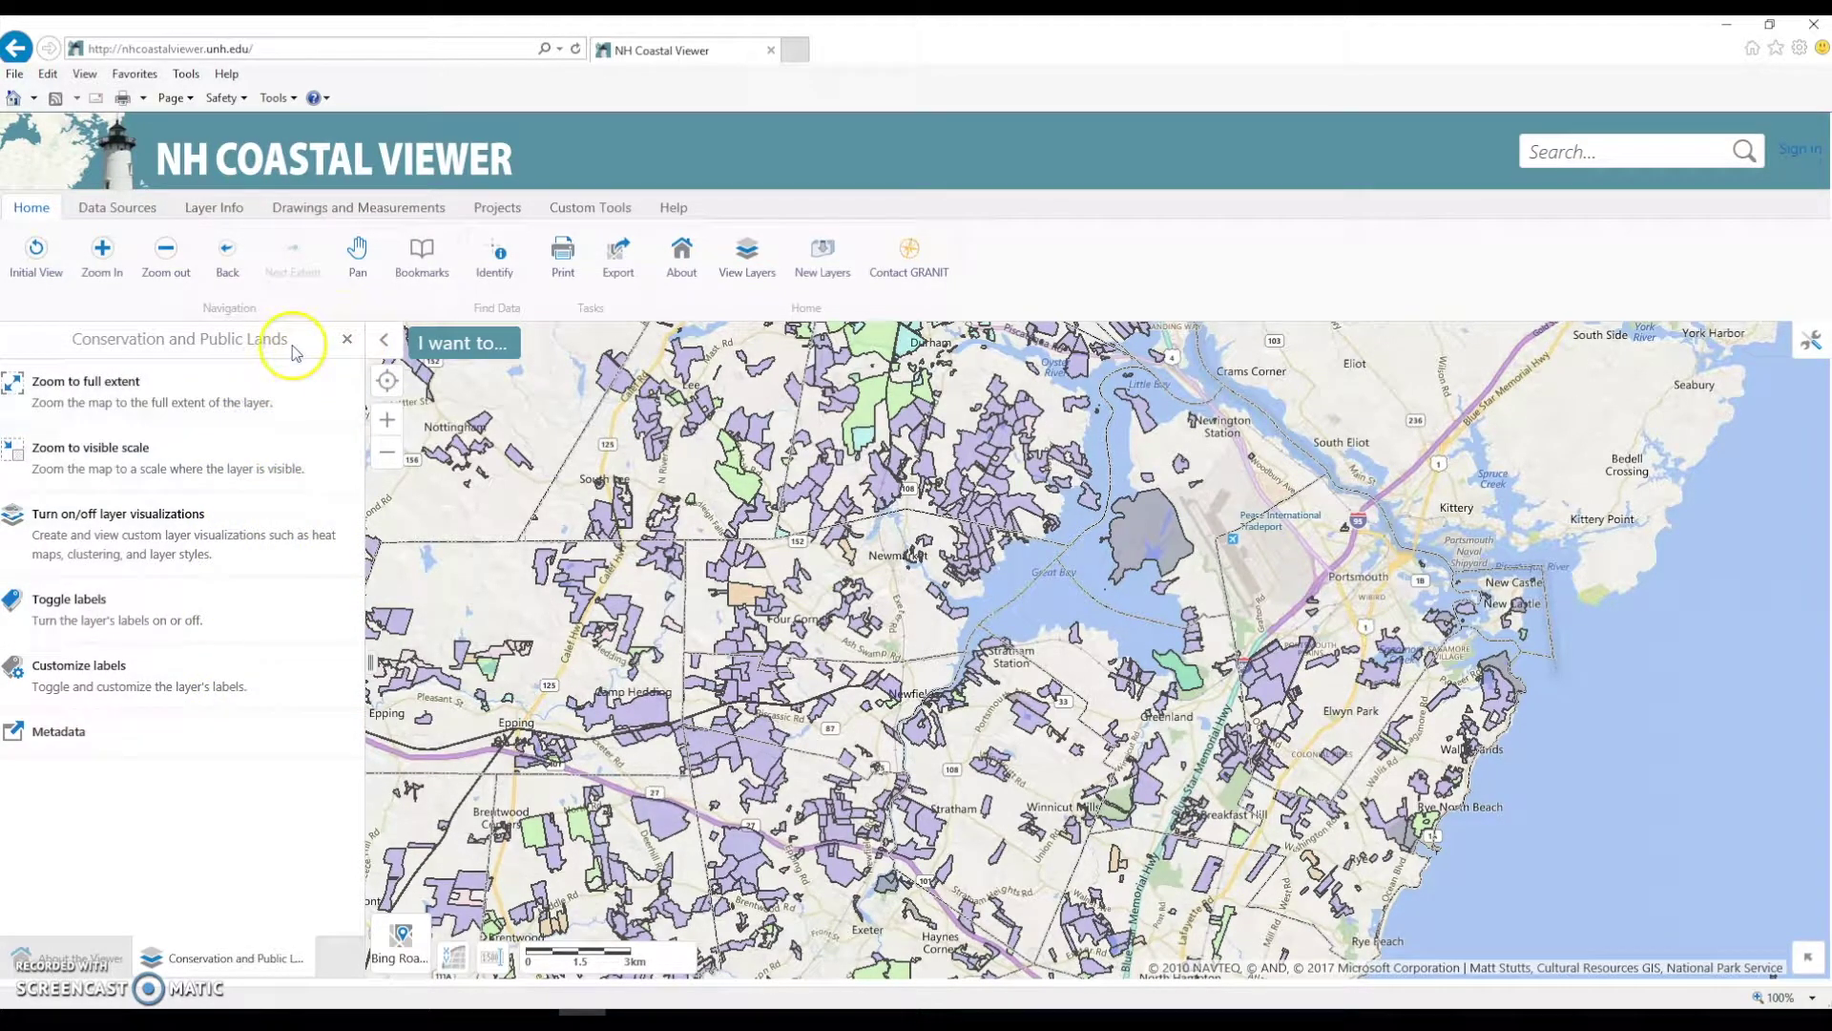
click(348, 344)
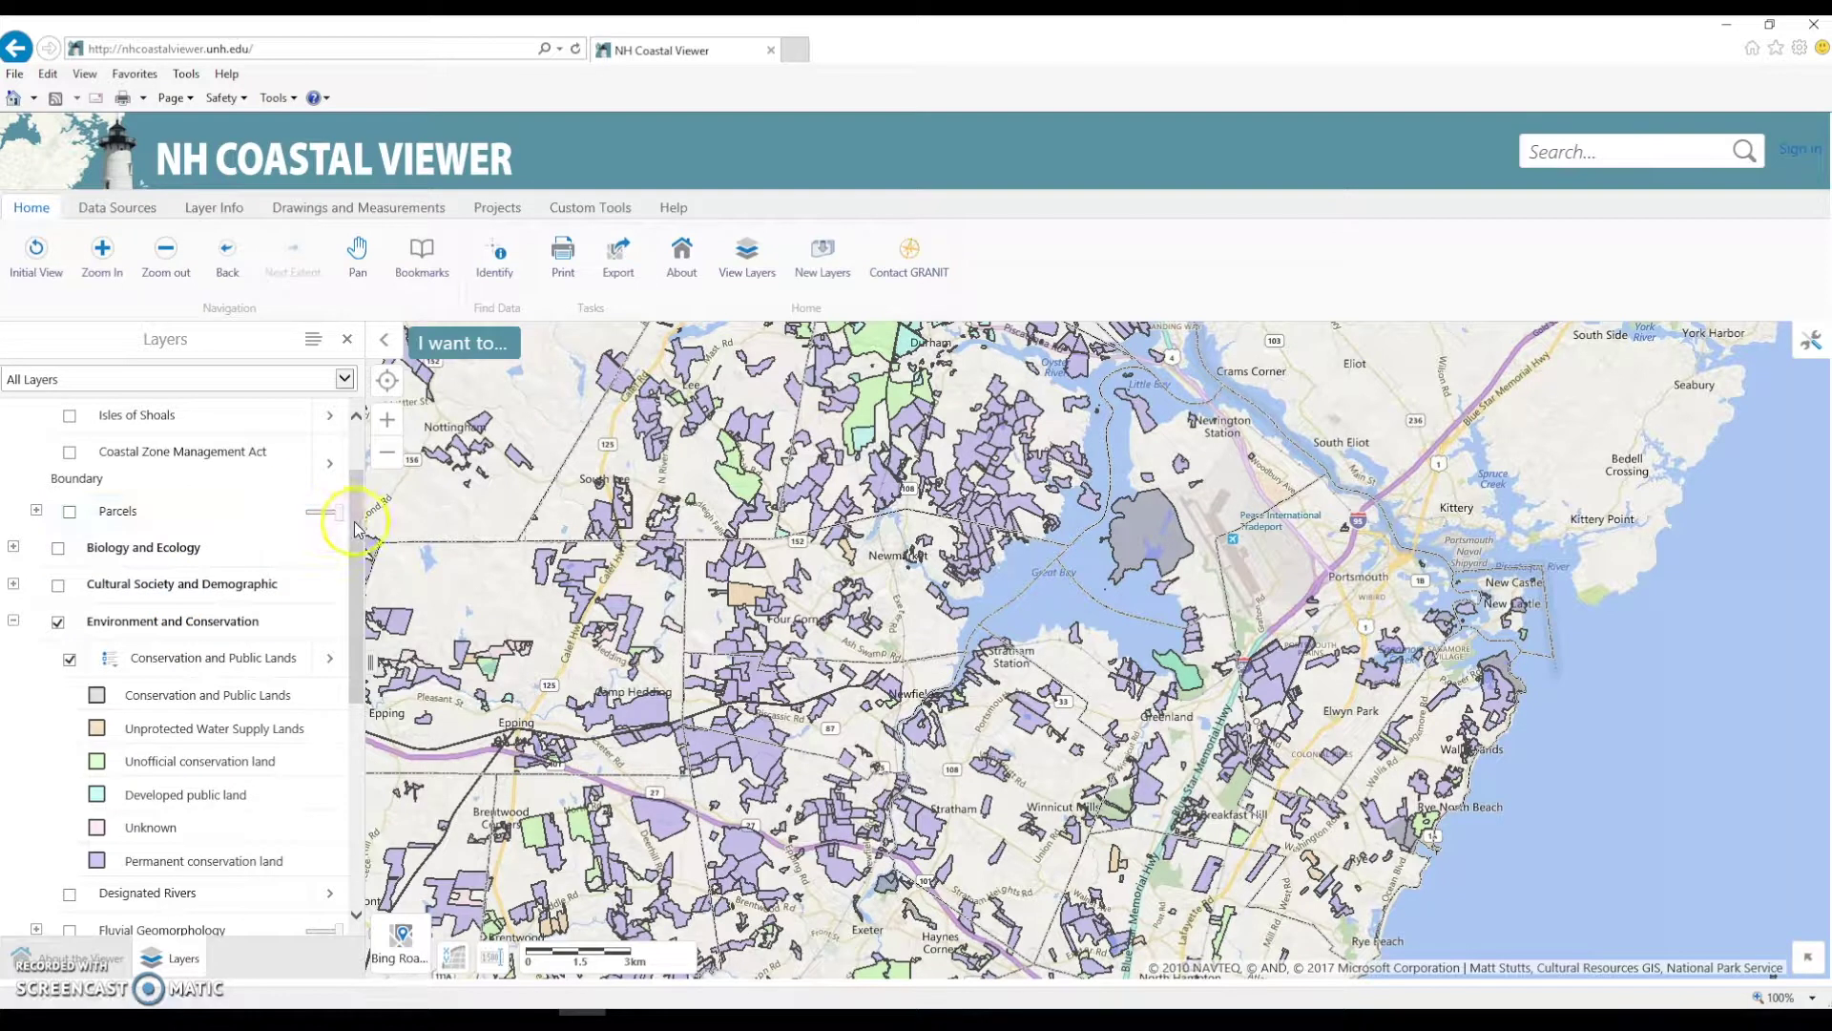
Step: Display the Designated Rivers layer and zoom the map in on a rectangle around Epping and Camp Hedding
drag(356, 521, 356, 616)
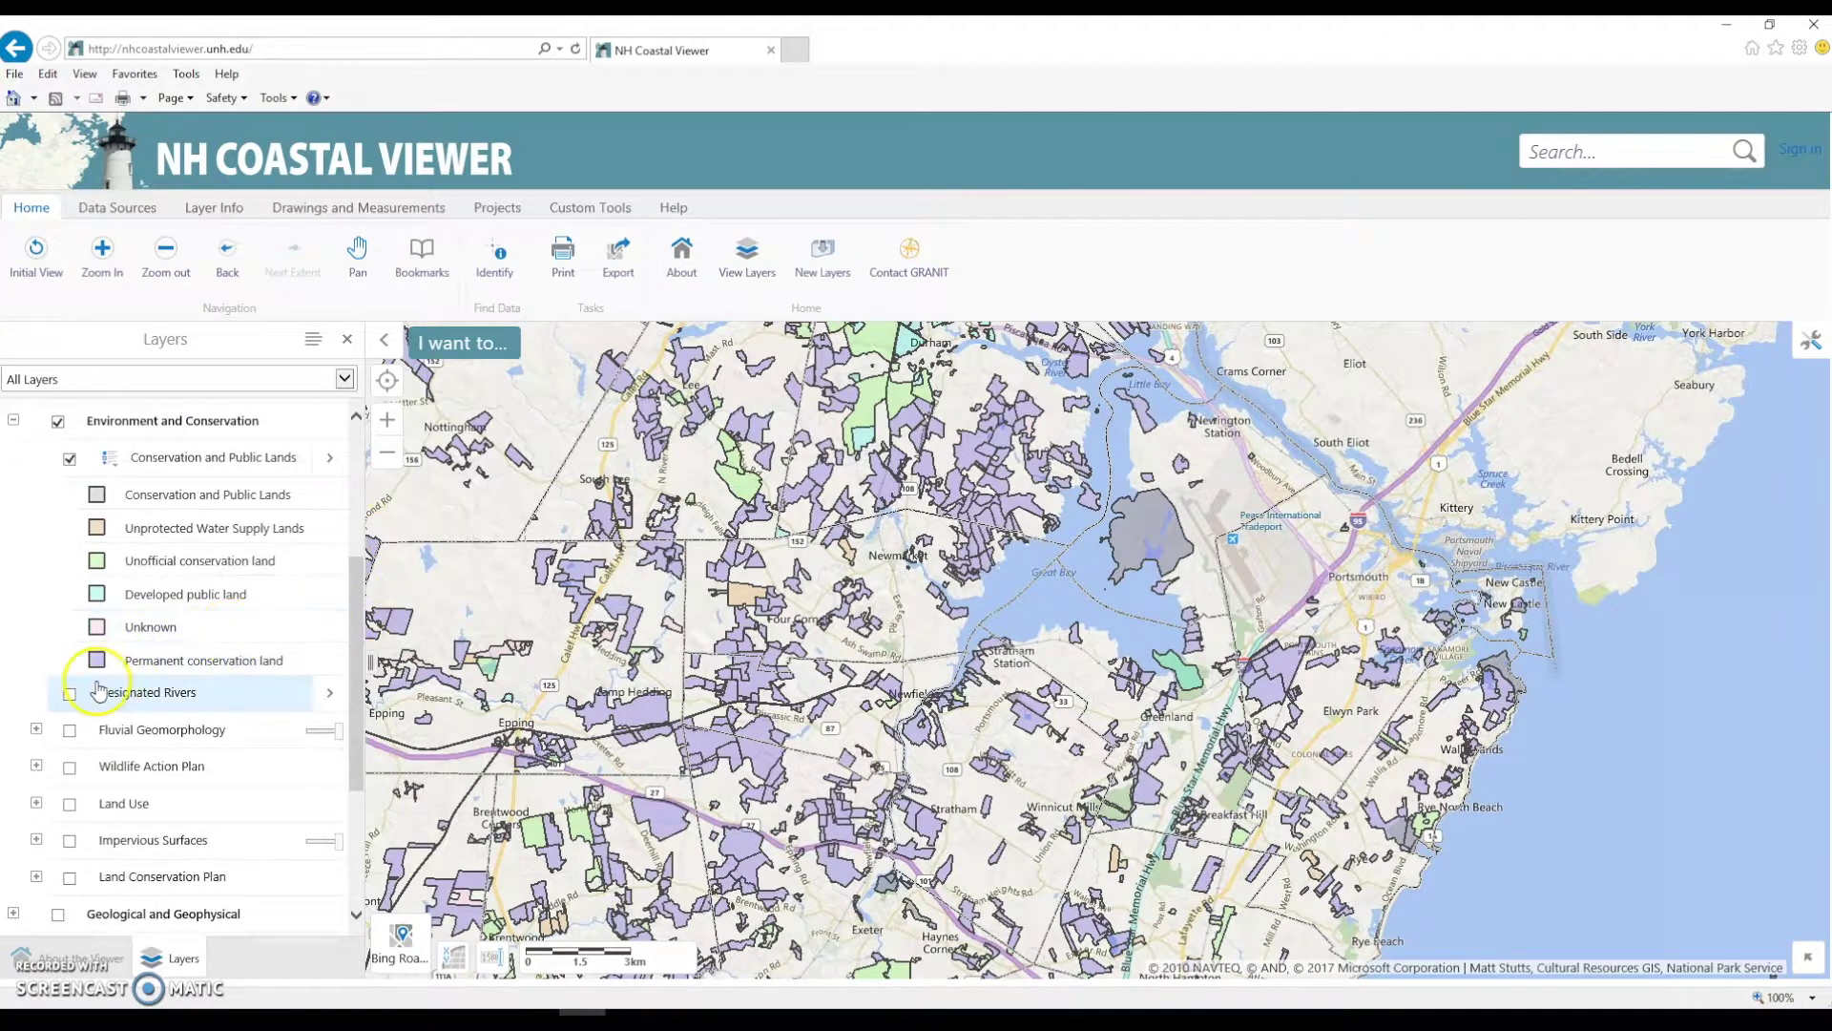
click(69, 696)
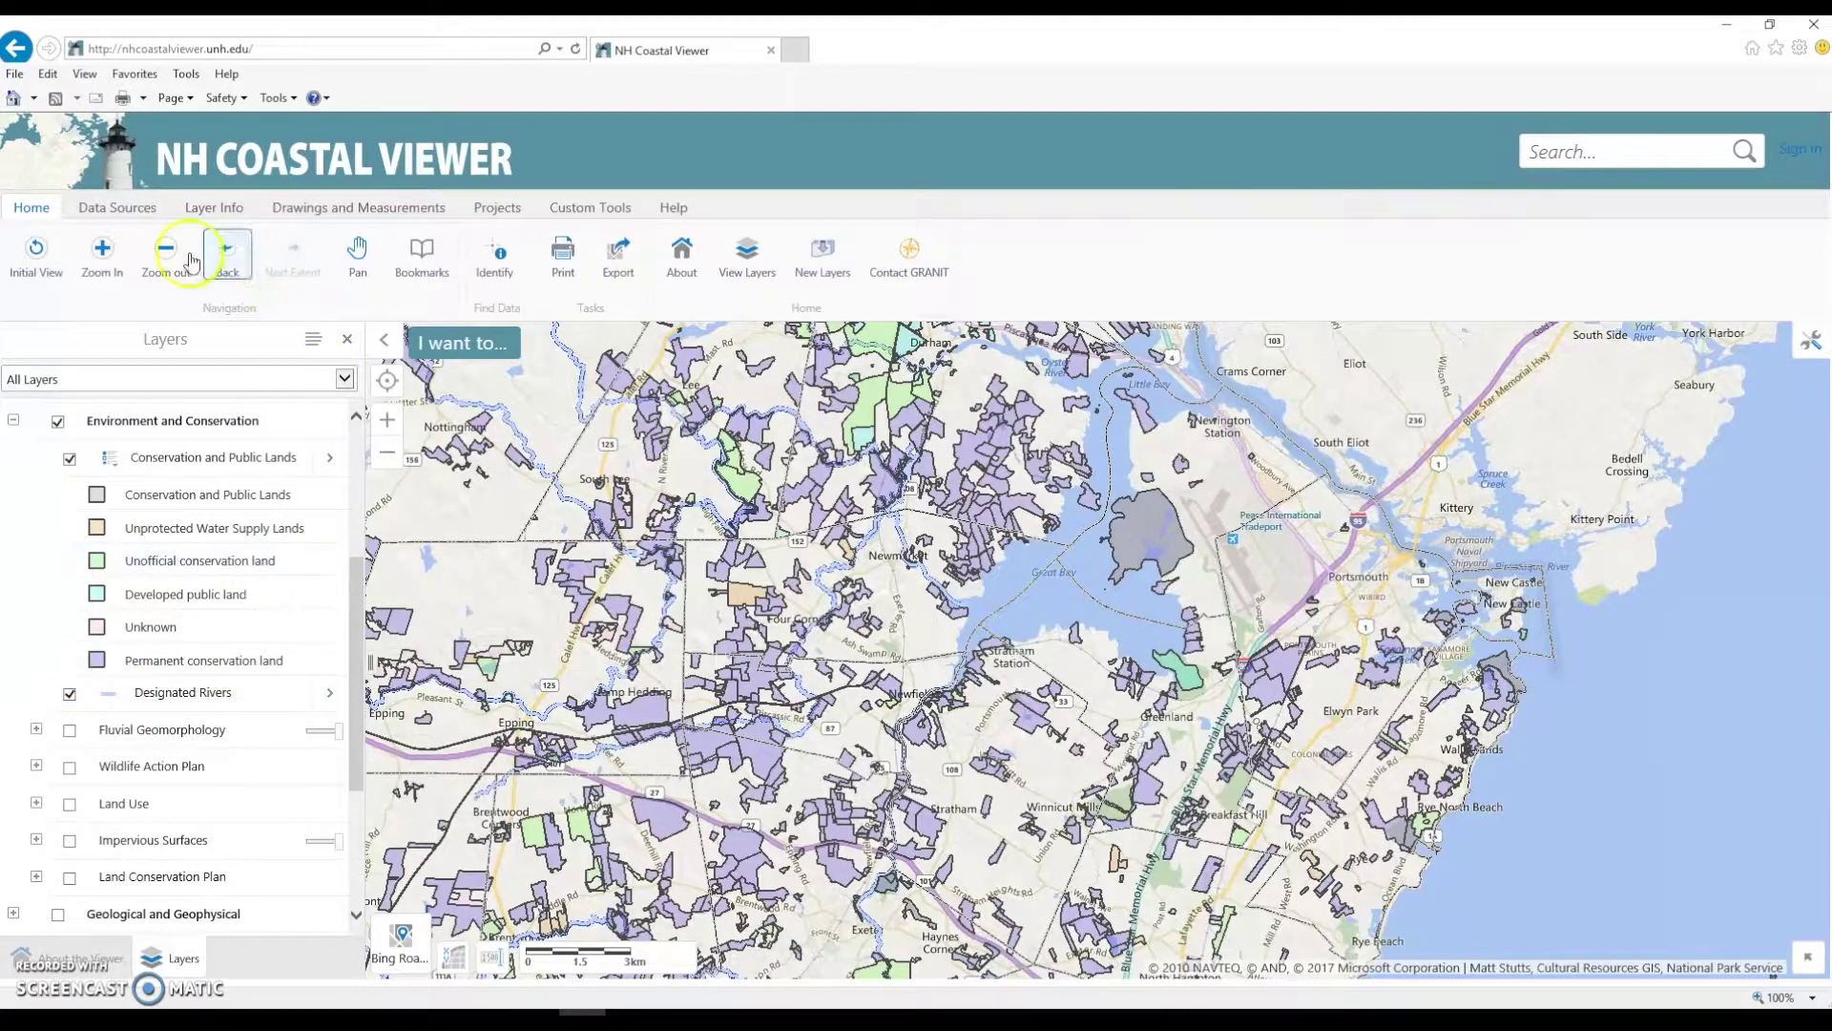
click(102, 252)
drag(567, 532, 861, 844)
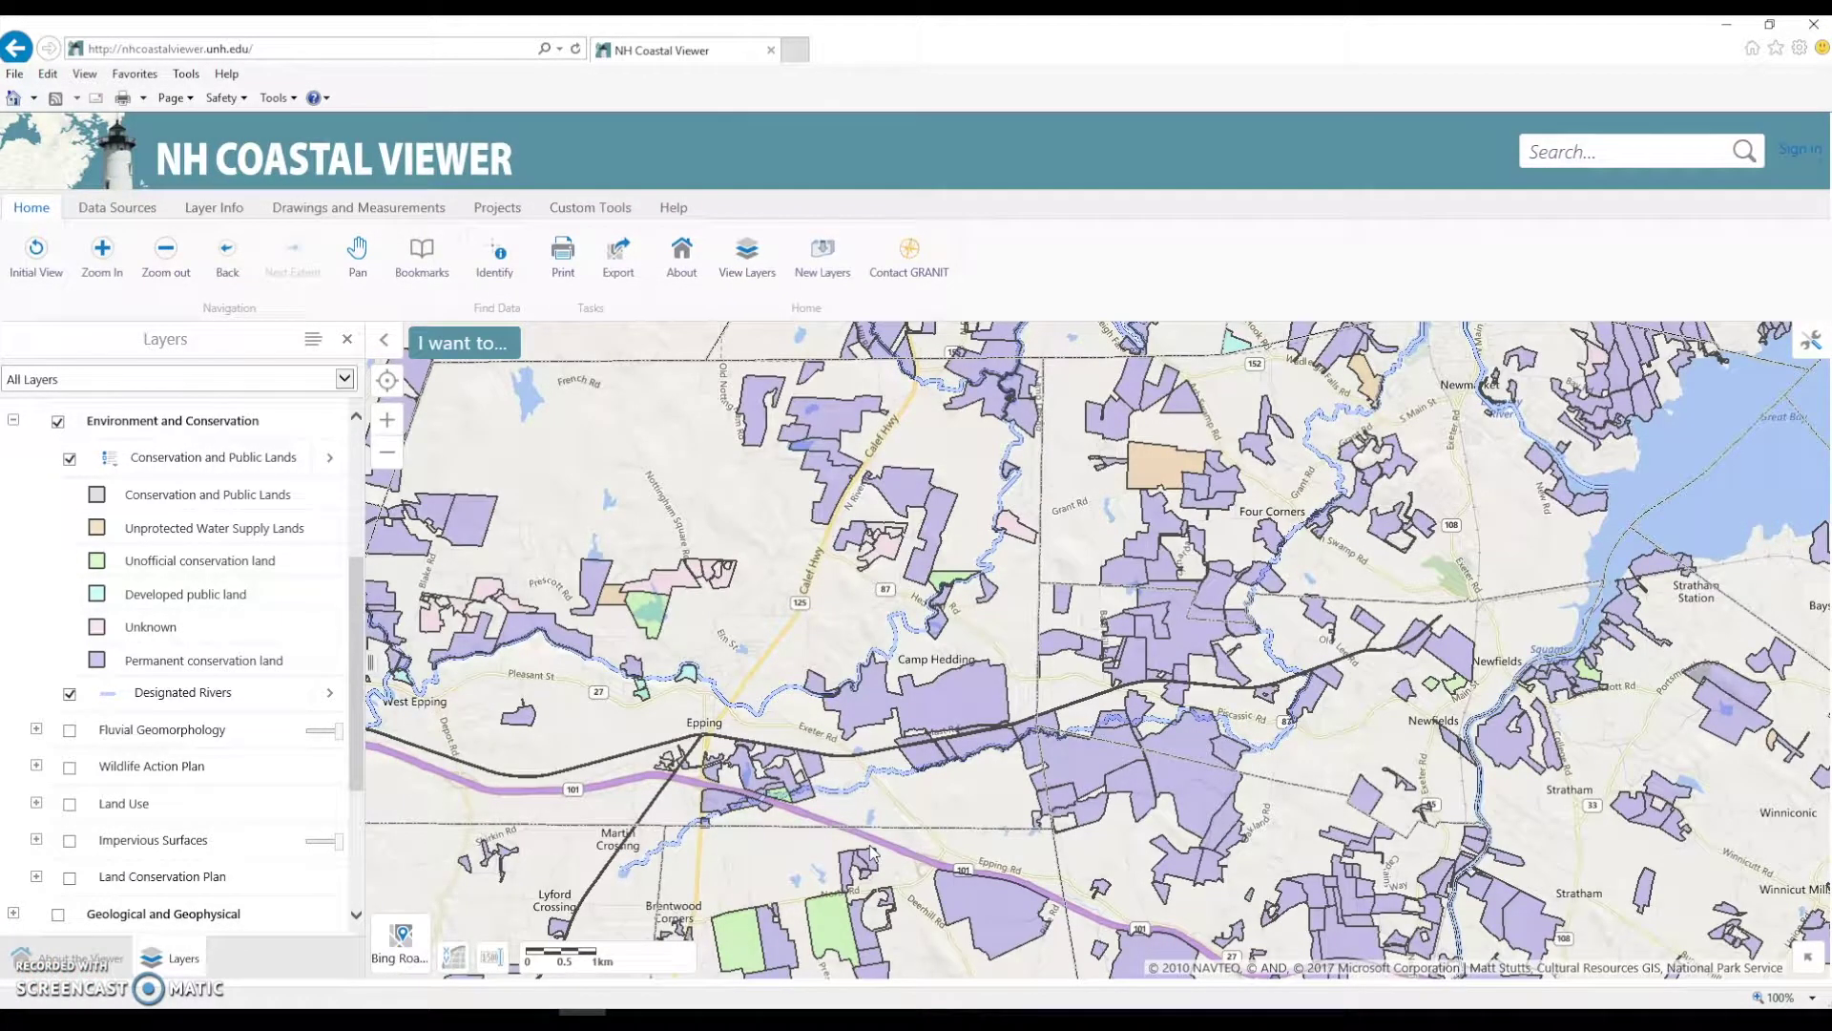
Step: Generate an 8.5 x 11 Portrait PDF print at 150 DPI, with the preview unlocked and the map shifted to include Glenmere
click(554, 259)
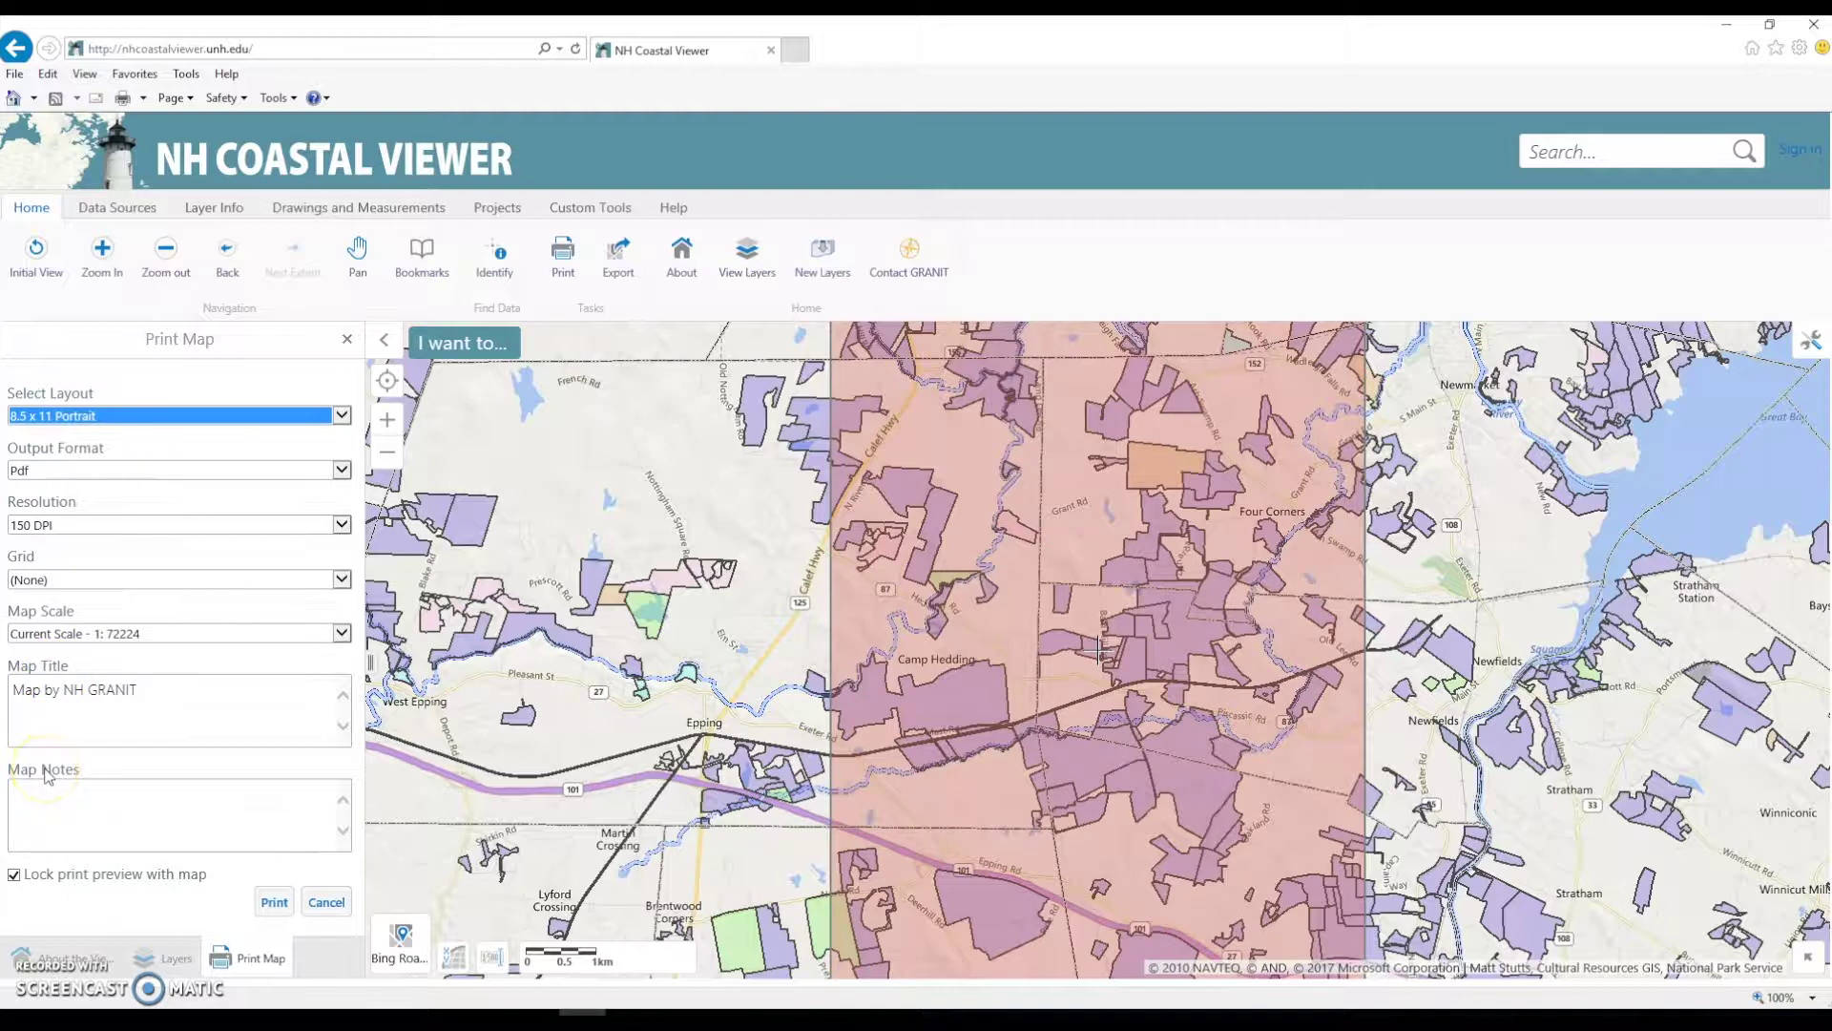
click(14, 875)
click(14, 875)
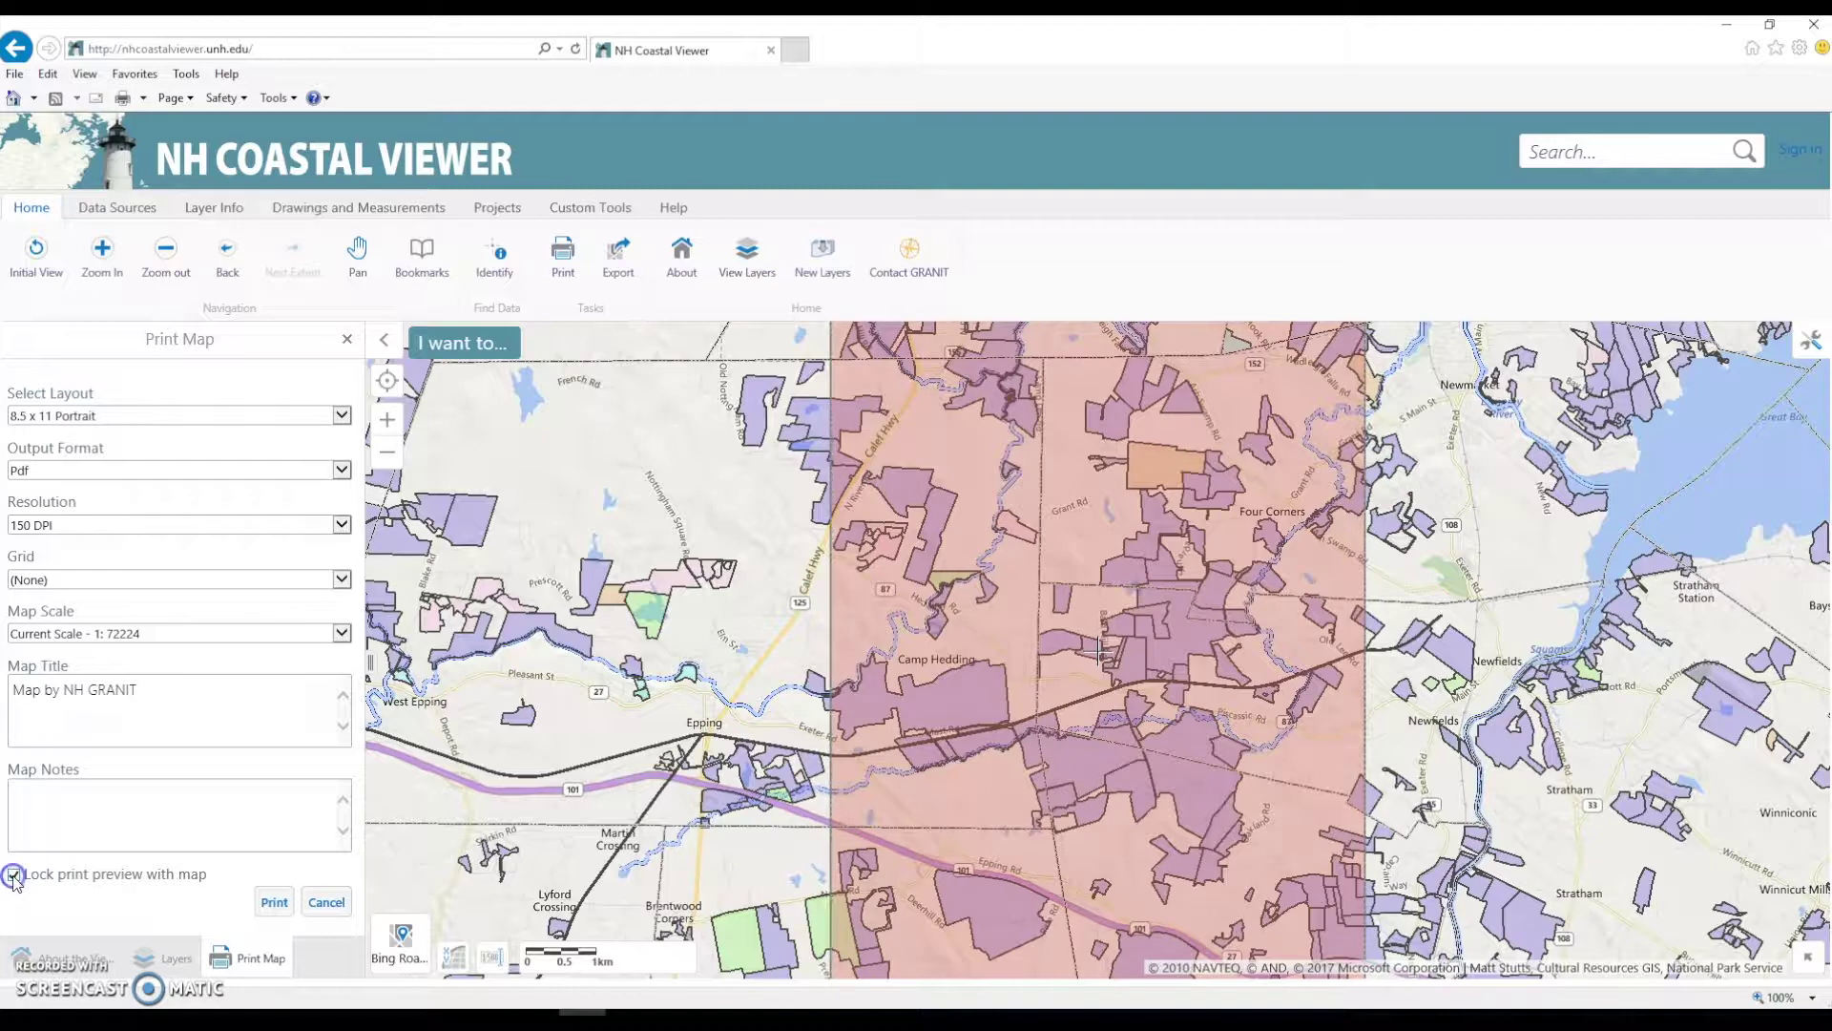
click(14, 875)
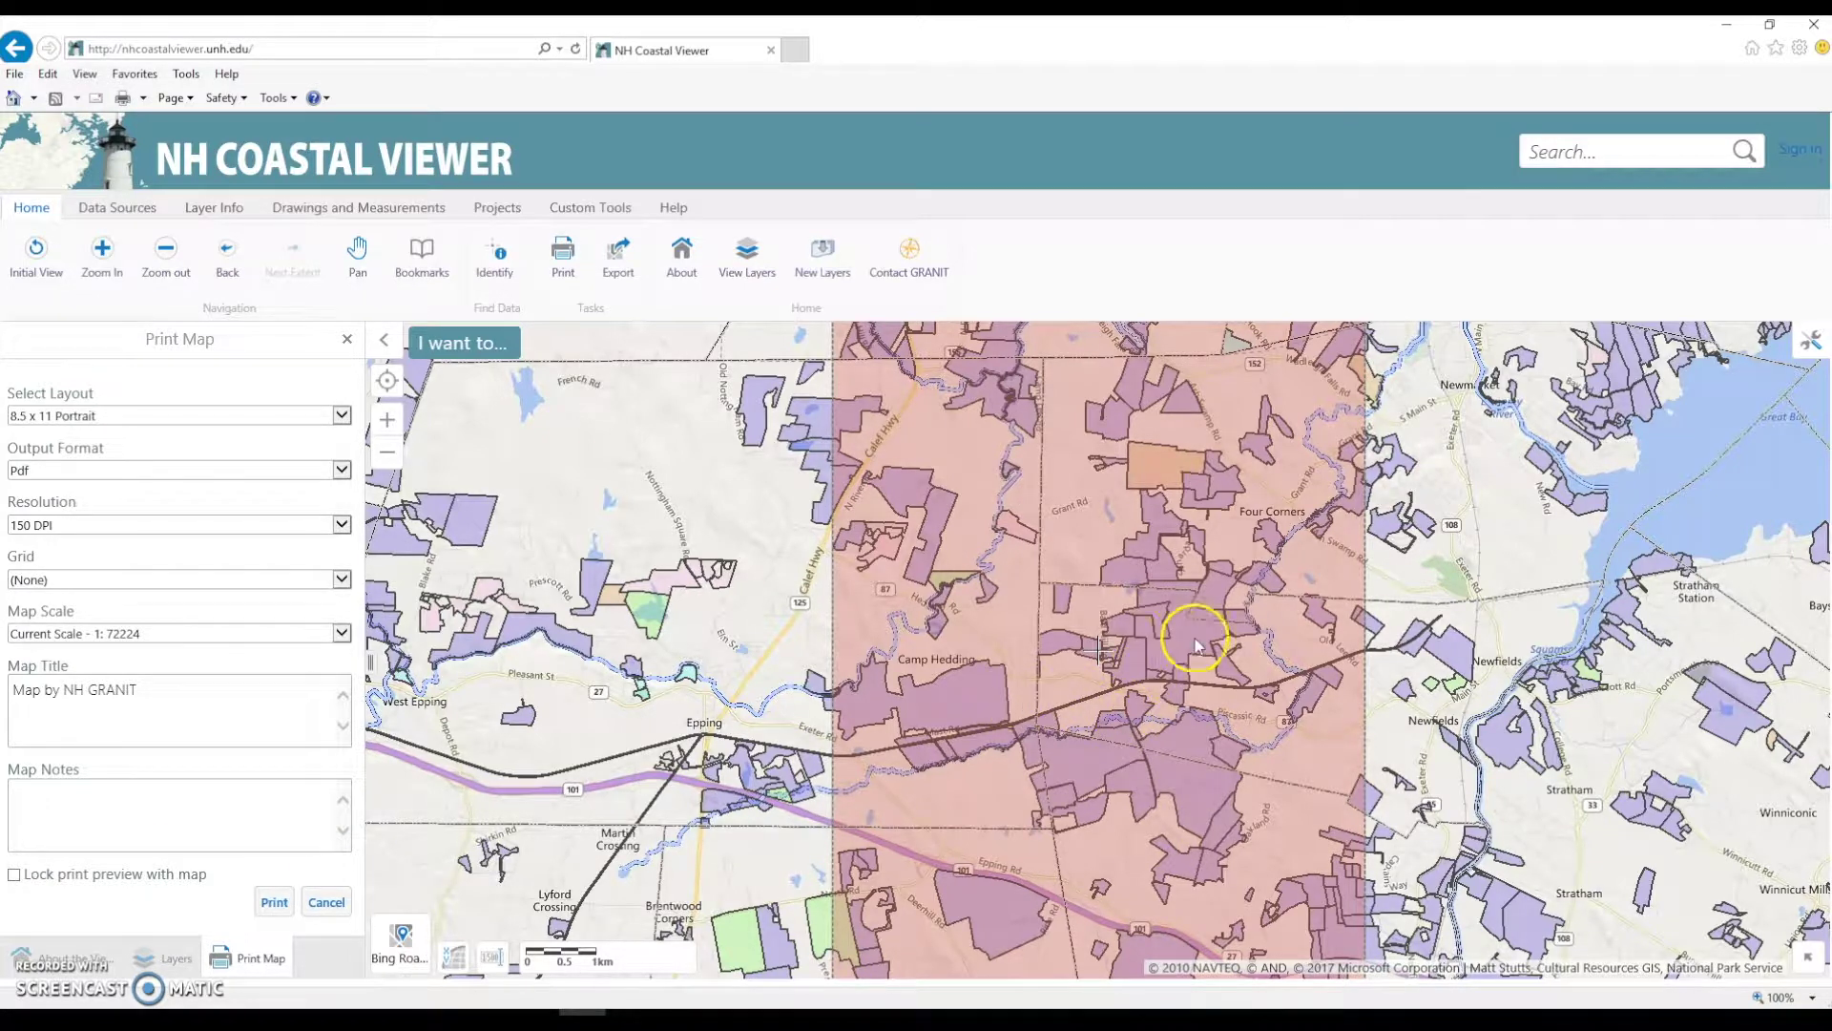
drag(1162, 570, 1062, 713)
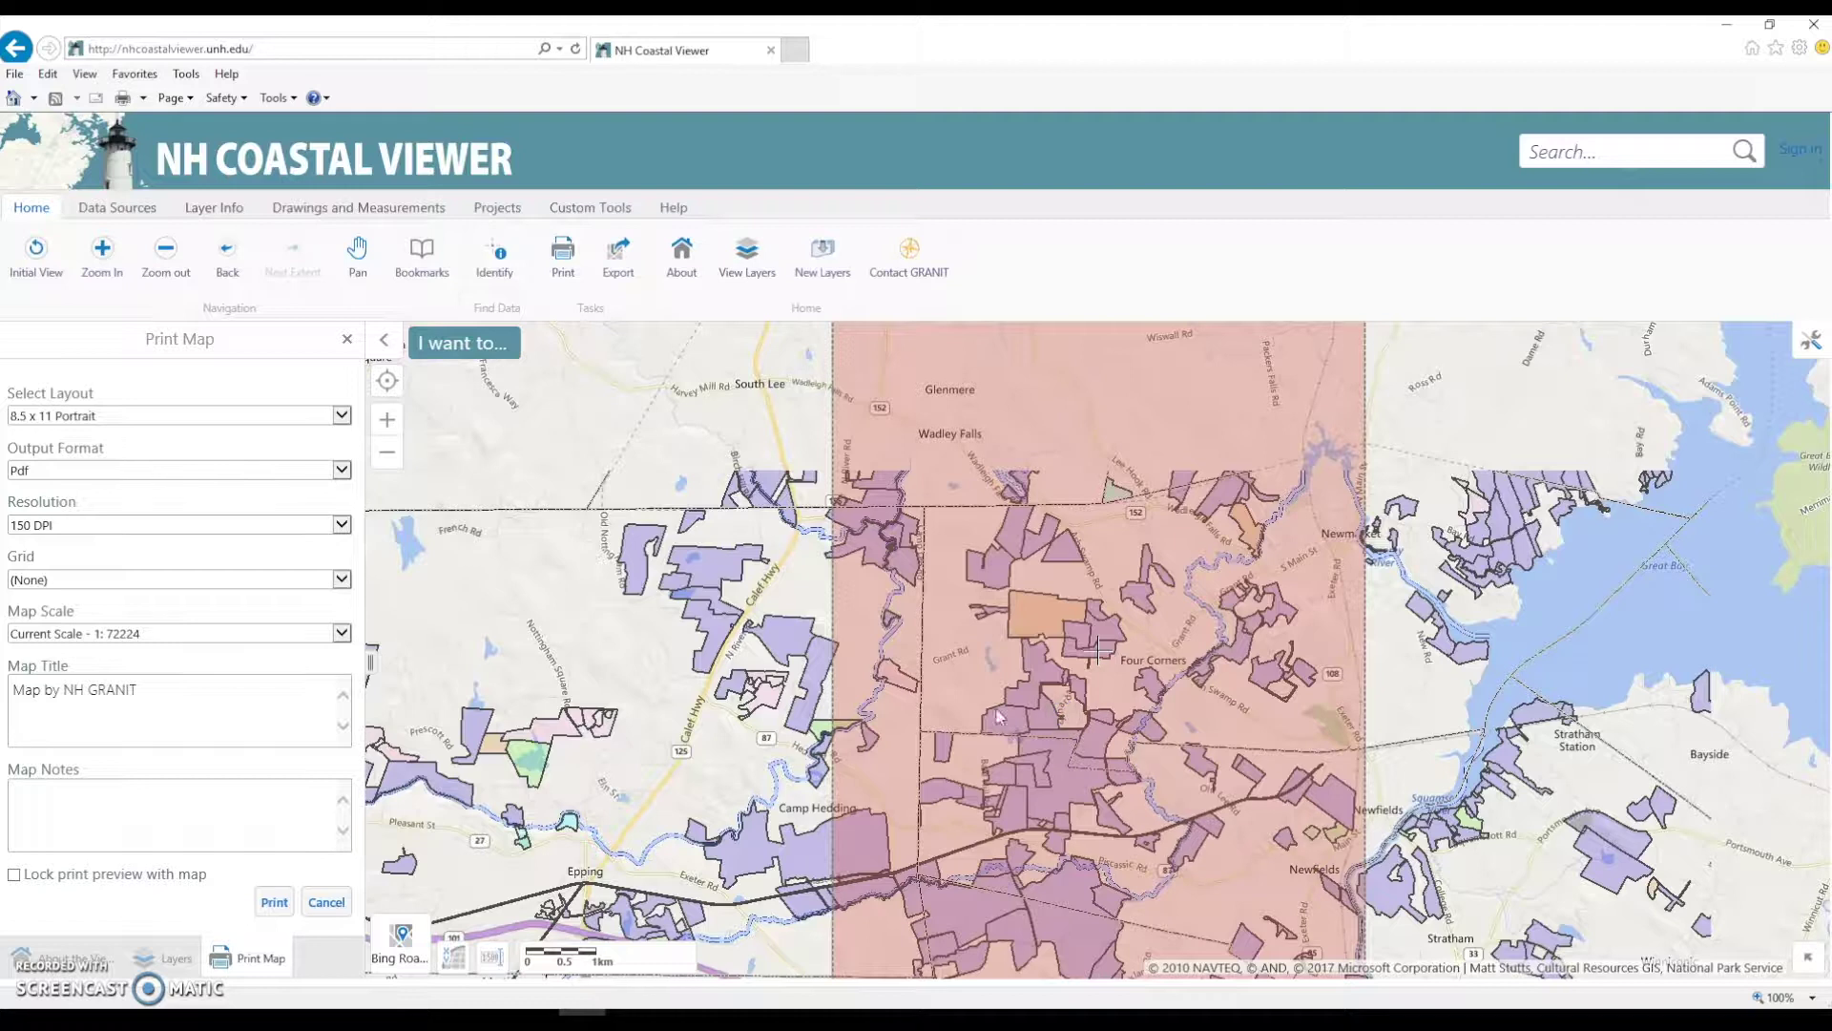
click(274, 905)
click(274, 904)
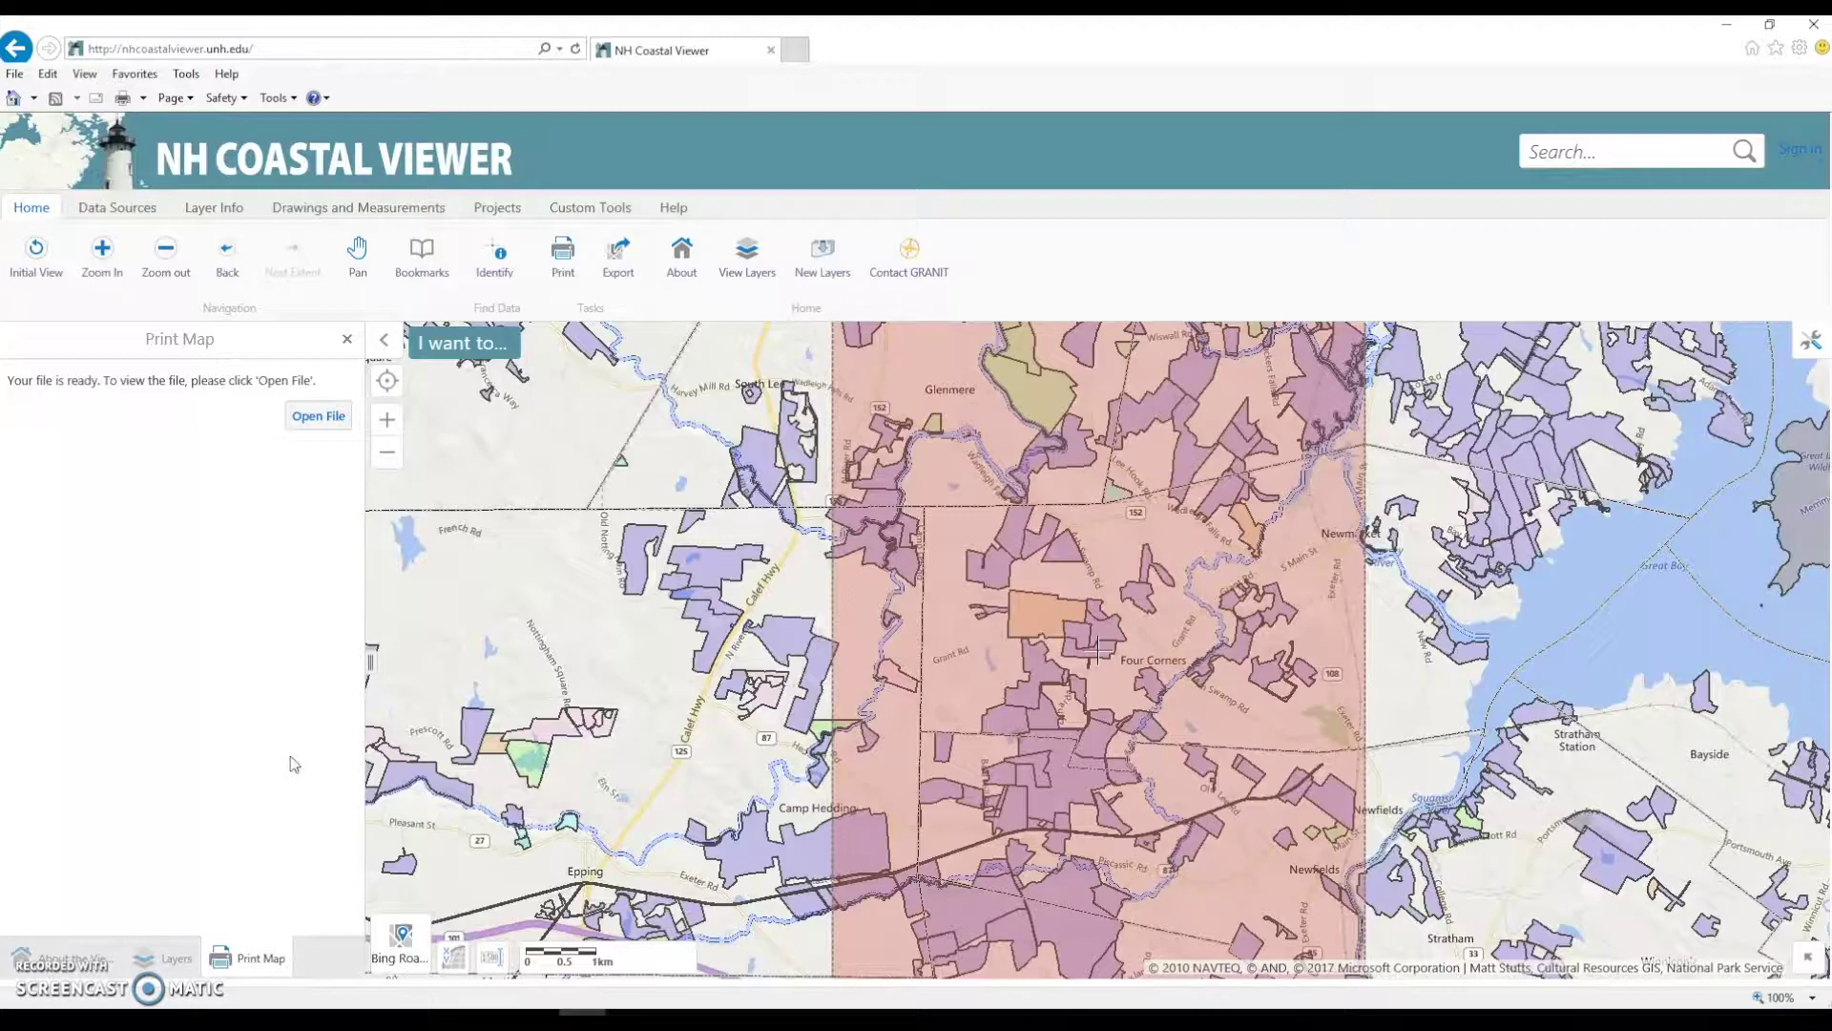
Step: View the project management tools, and close the finished print form to return to the layer list
click(491, 208)
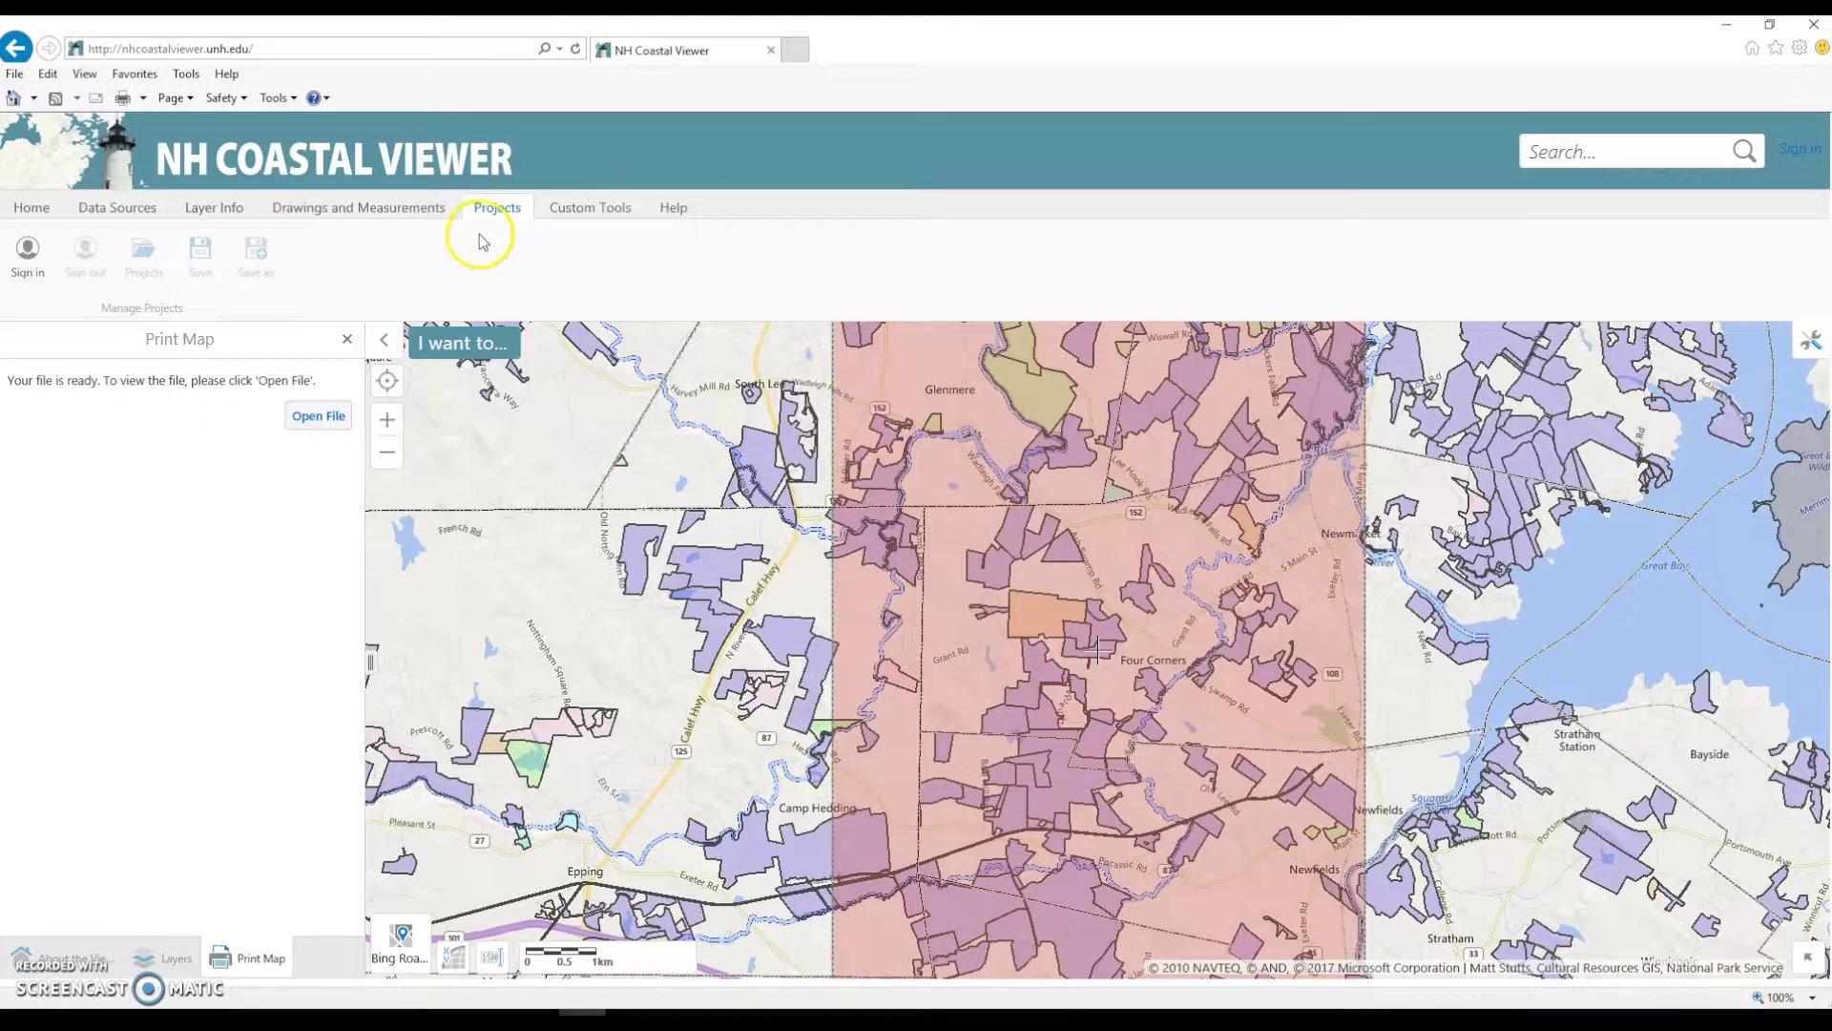
click(34, 210)
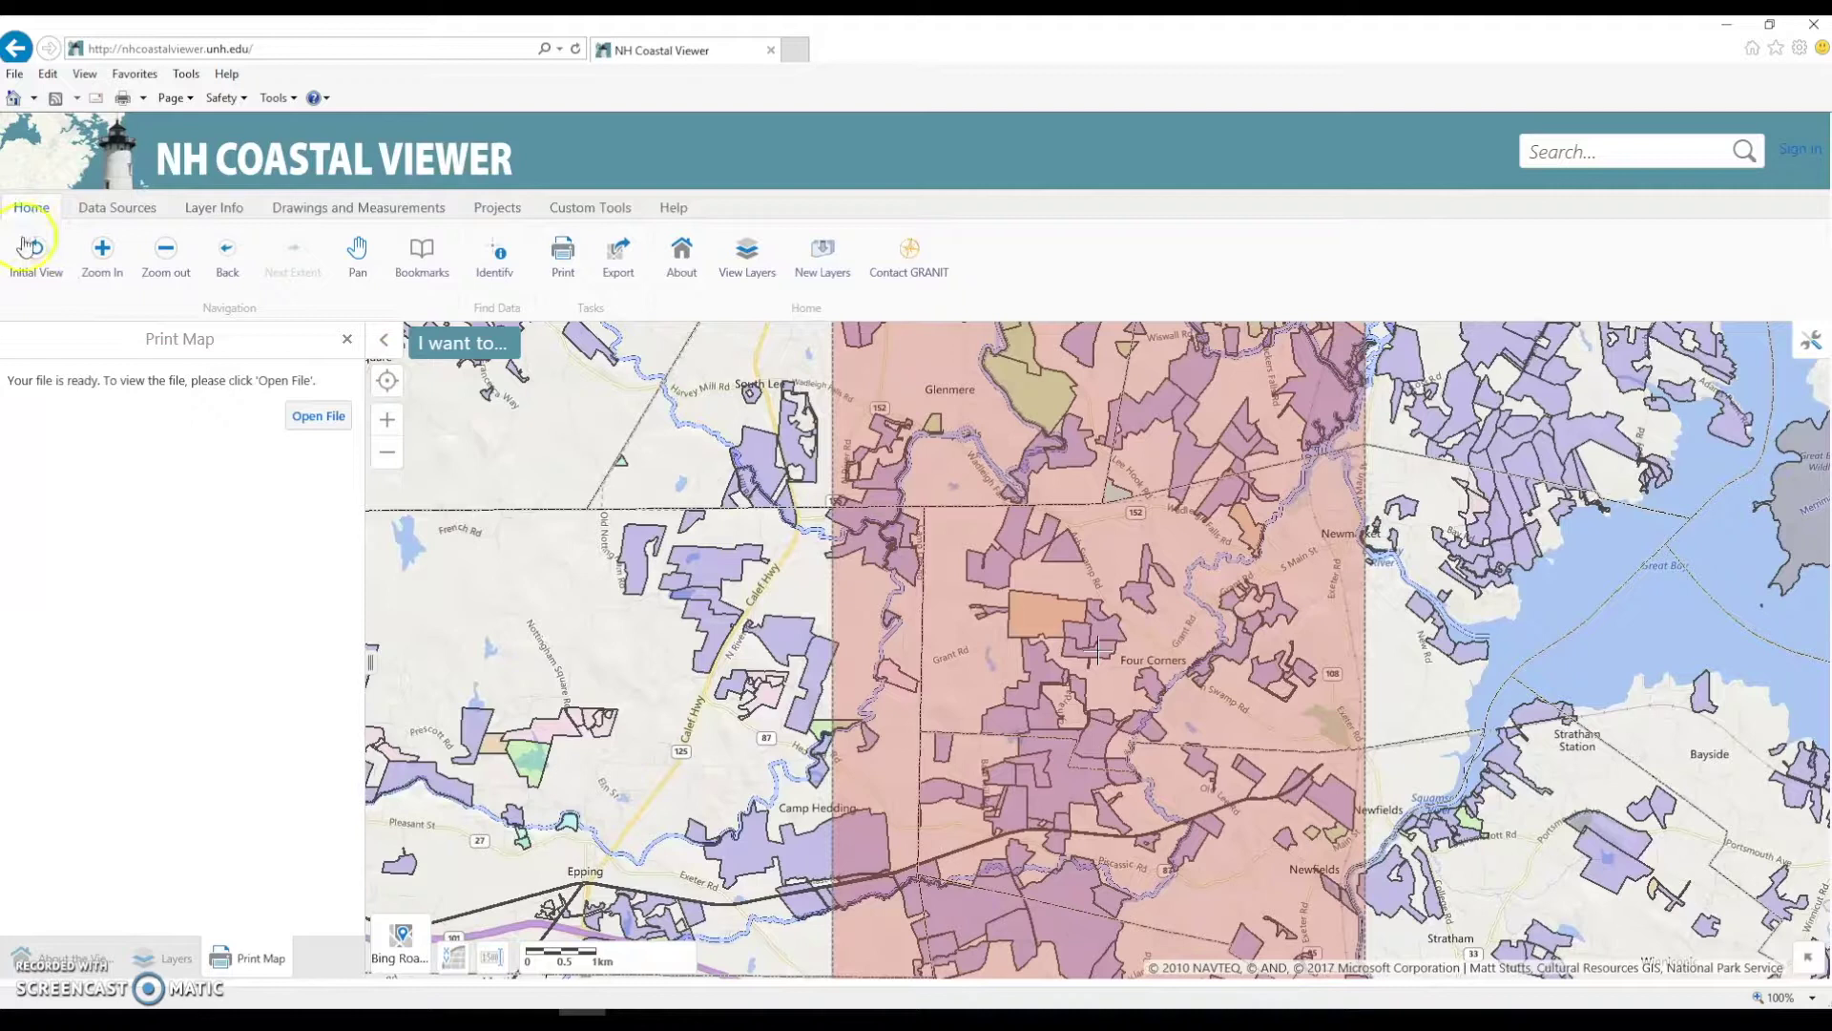
click(350, 341)
click(301, 486)
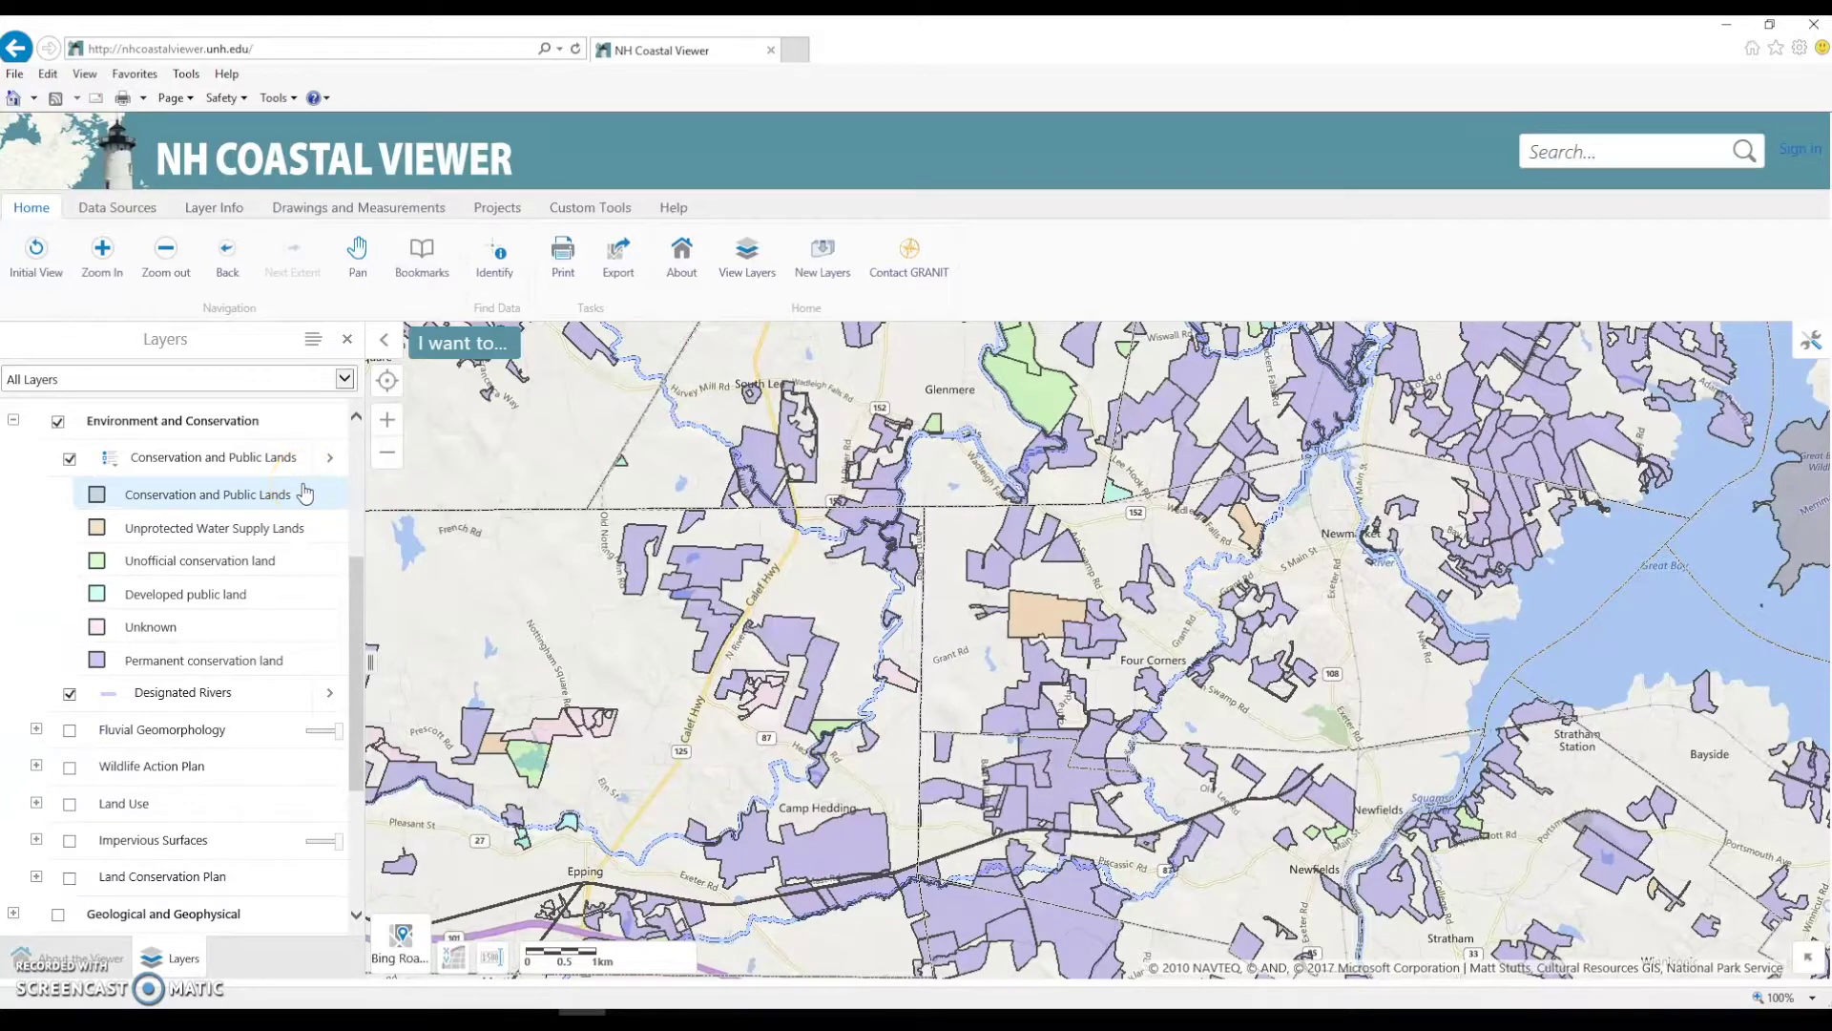
click(36, 973)
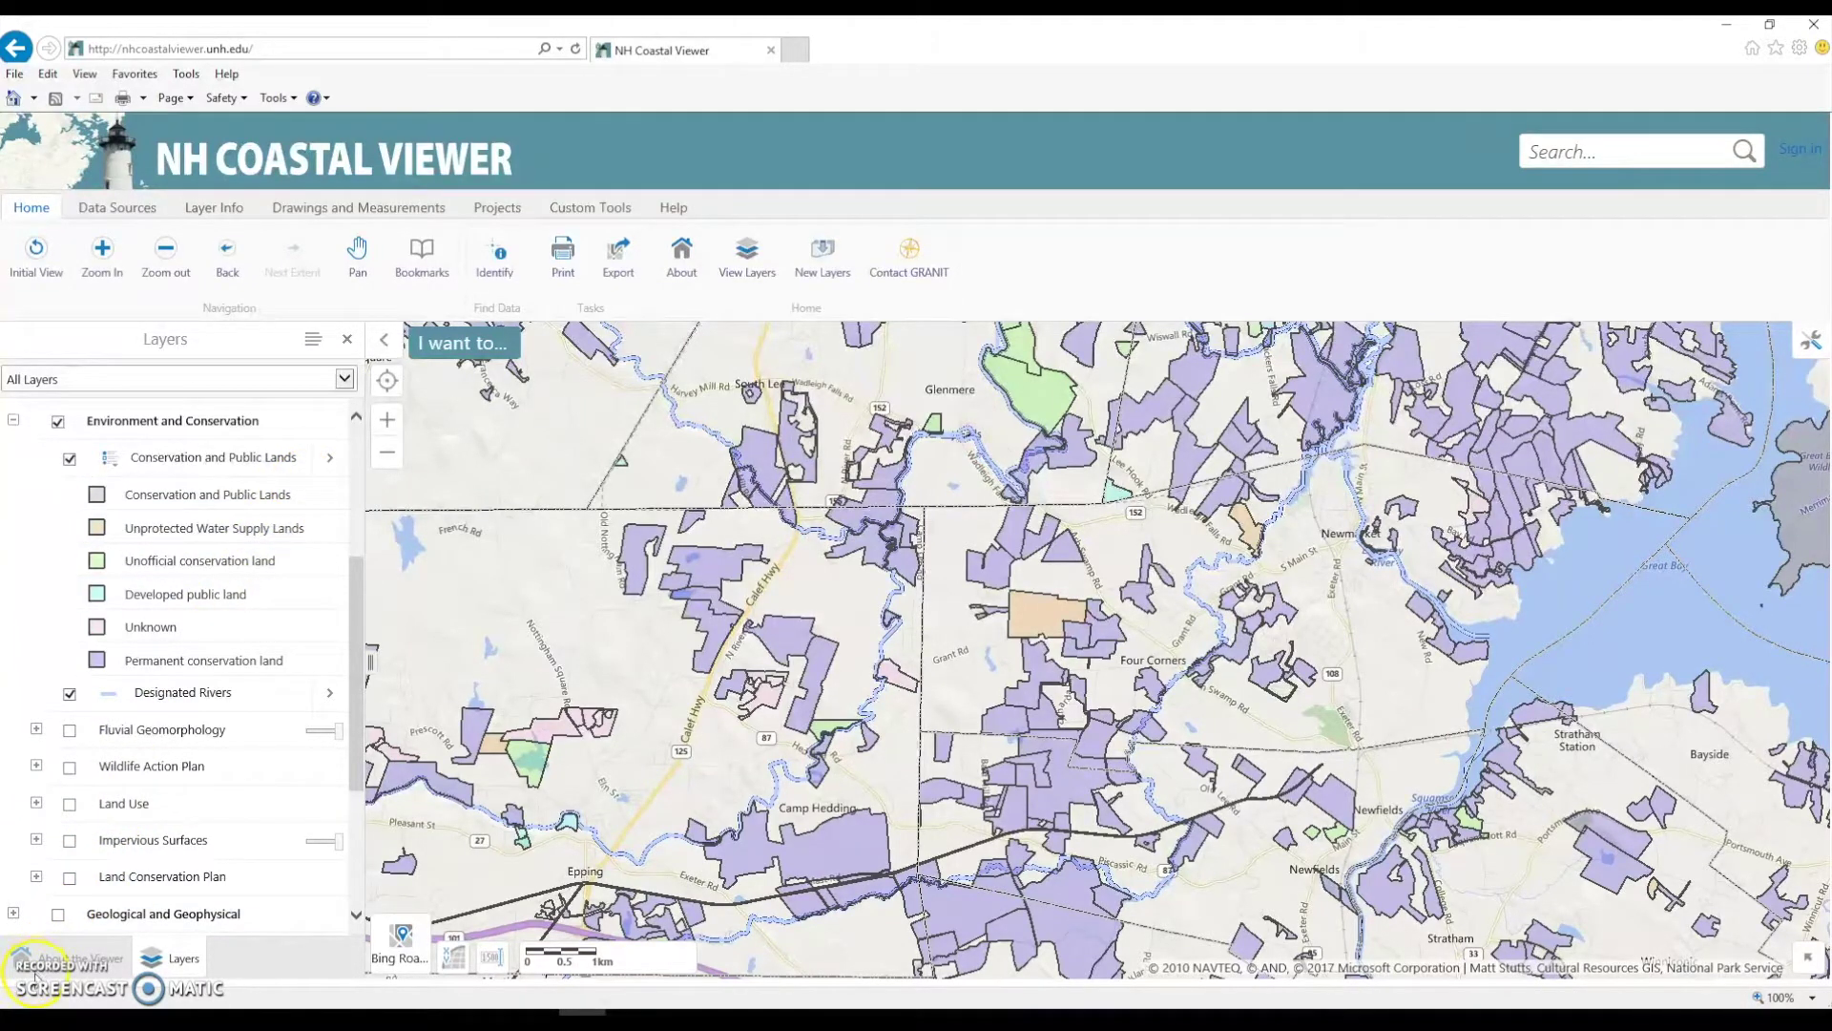